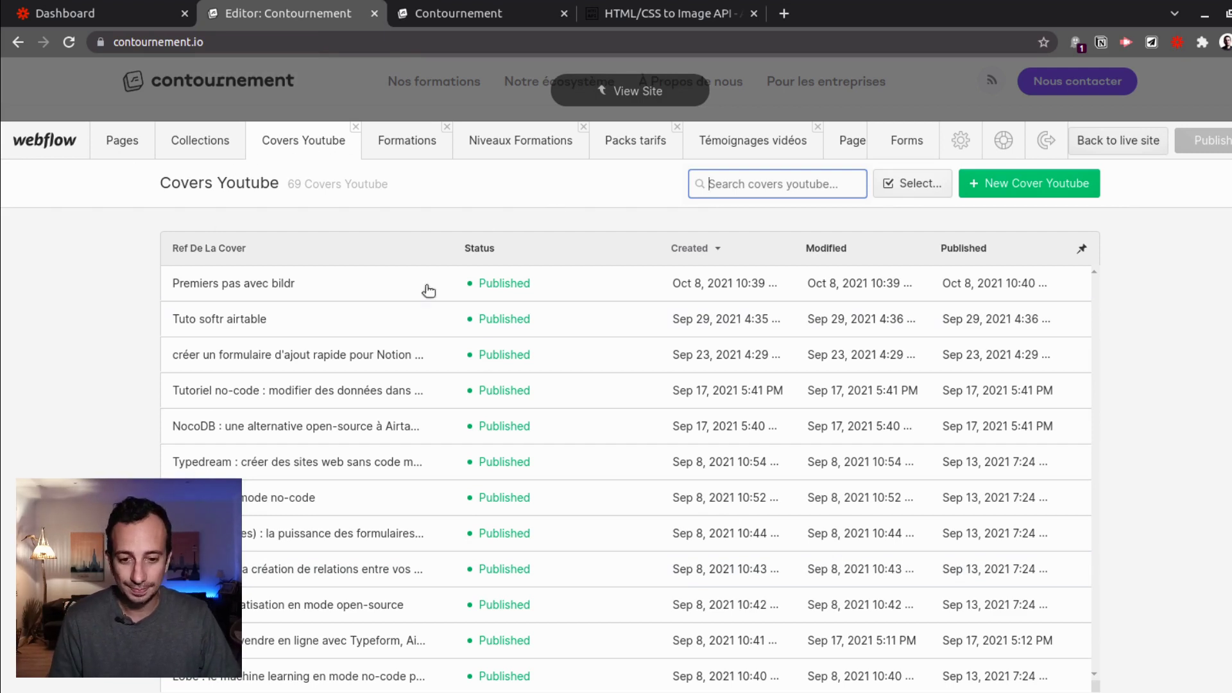
- Examine the Covers Youtube collection, the fields and Illustration options of the "Premiers pas avec bildr" item, and a published cover page
scroll(366, 471, "down", 9)
scroll(365, 473, "up", 9)
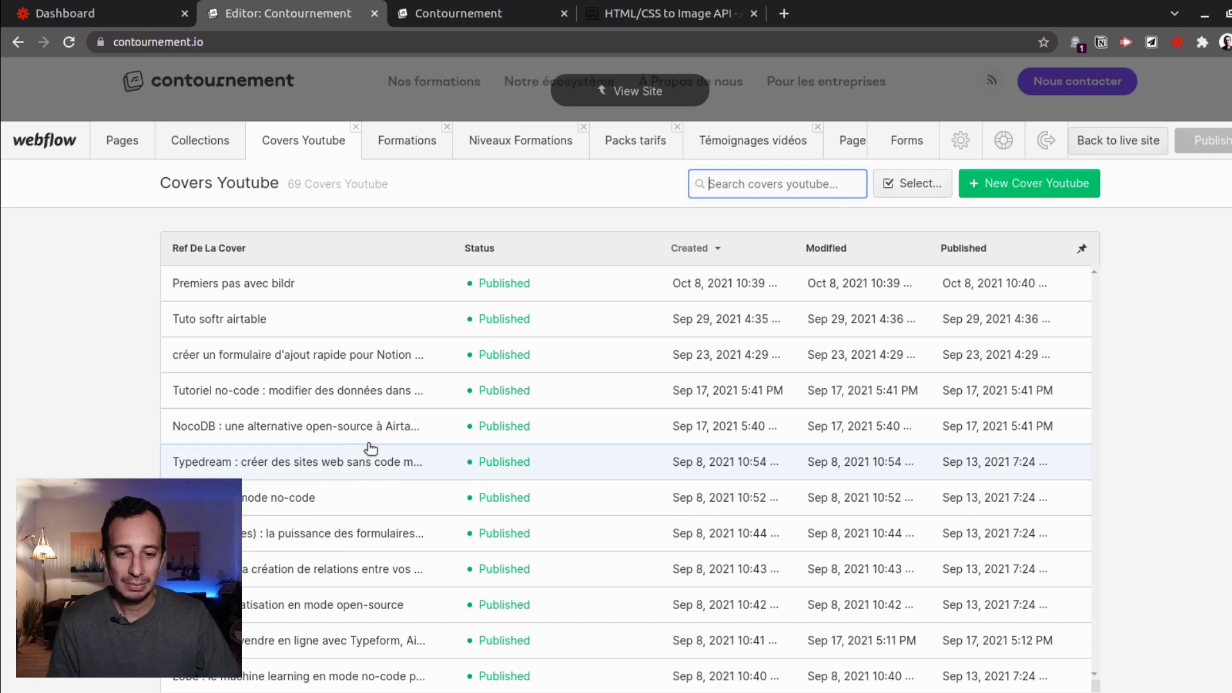
left_click(245, 297)
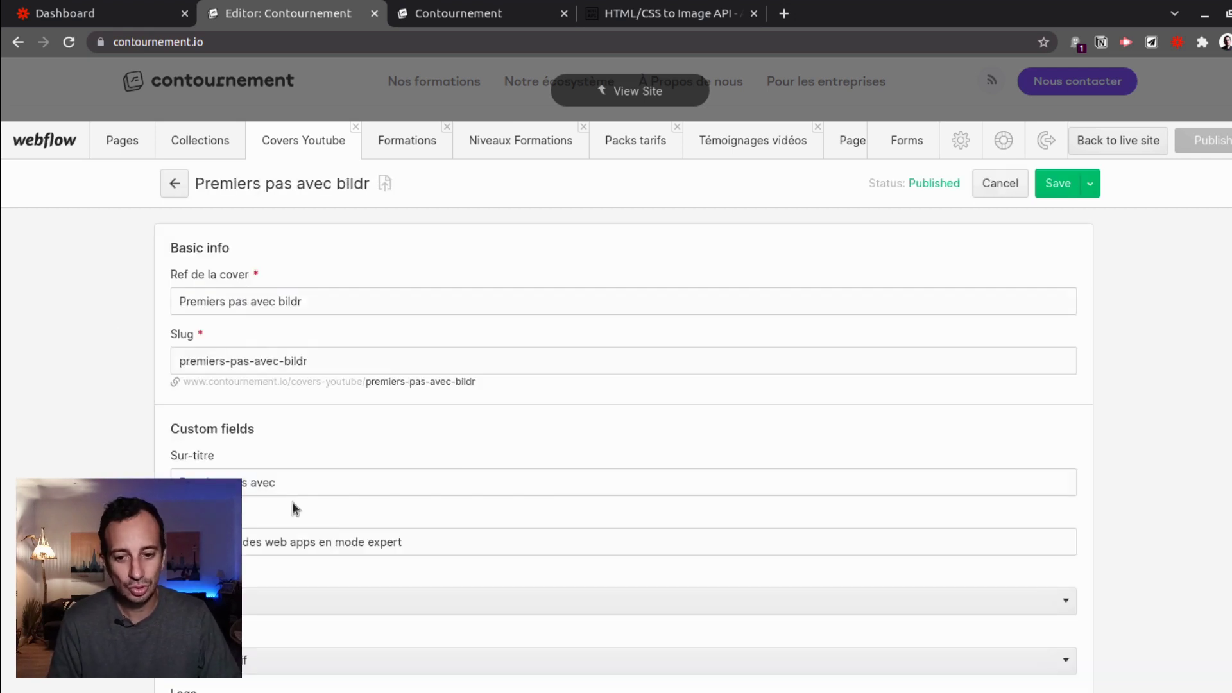
scroll(213, 412, "down", 3)
scroll(213, 411, "down", 1)
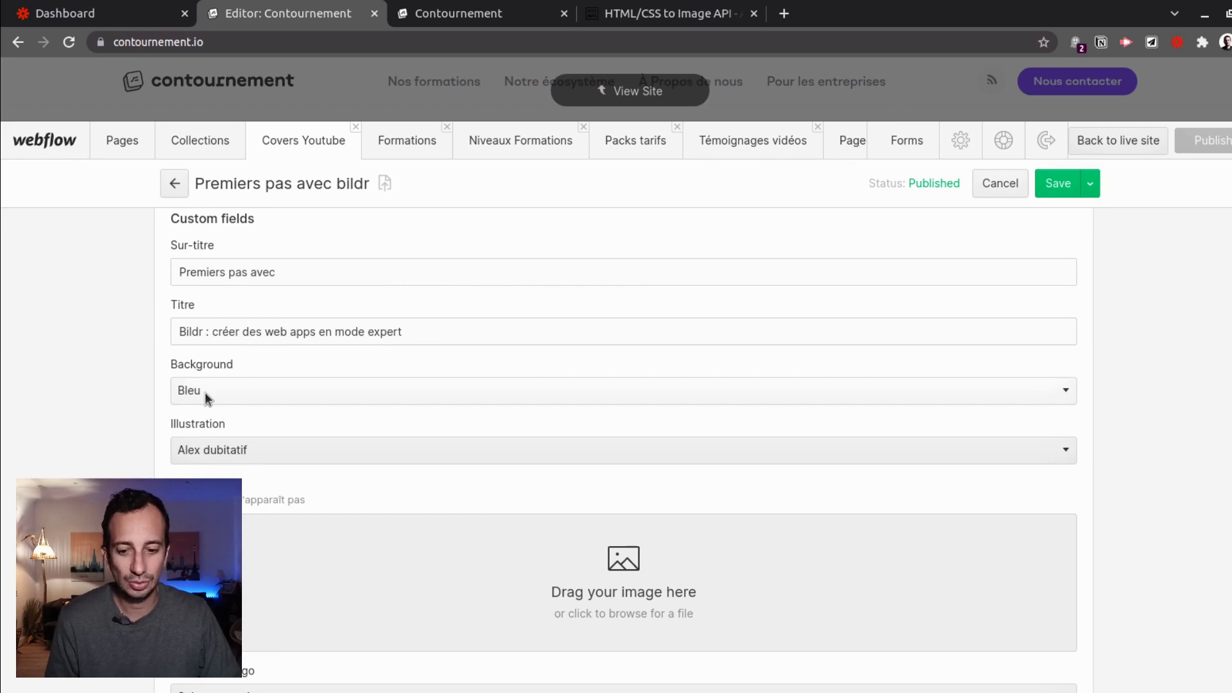
scroll(185, 437, "down", 2)
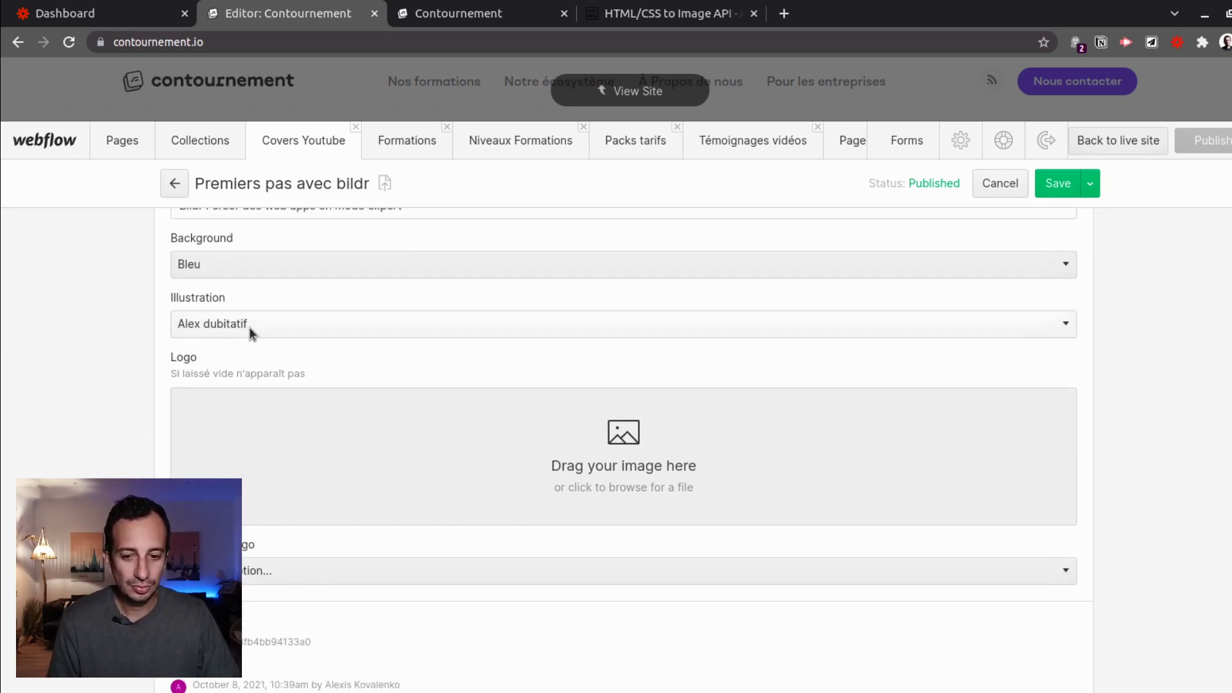
left_click(234, 327)
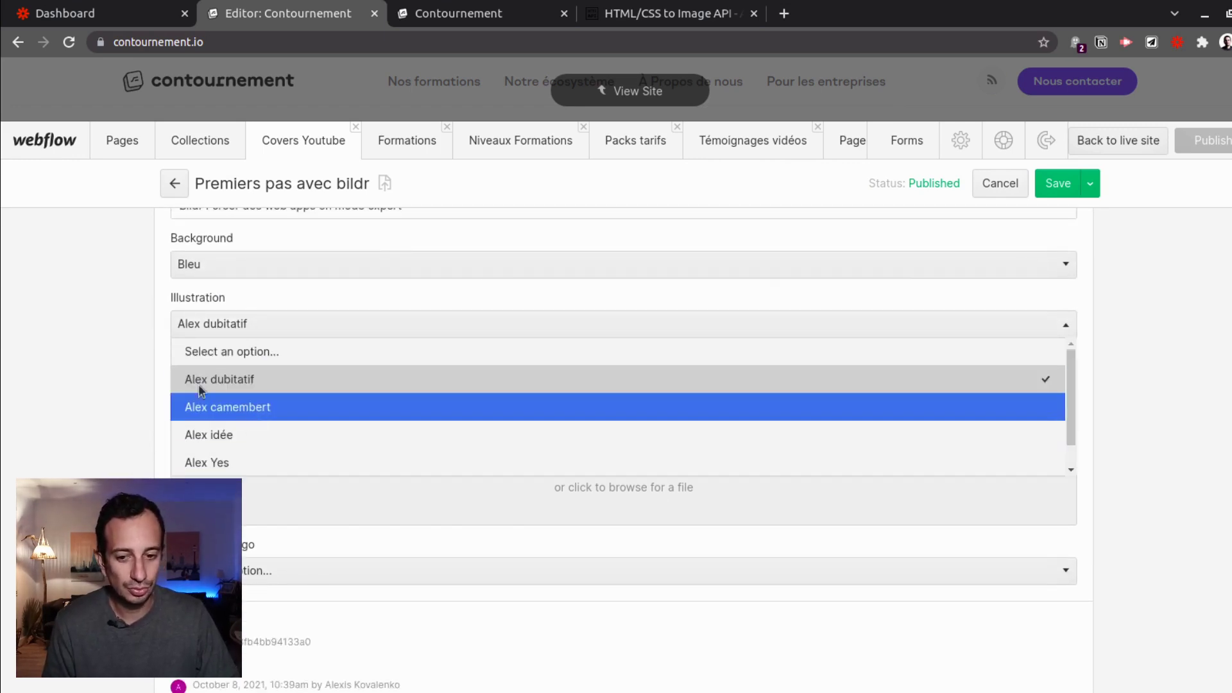
left_click(90, 340)
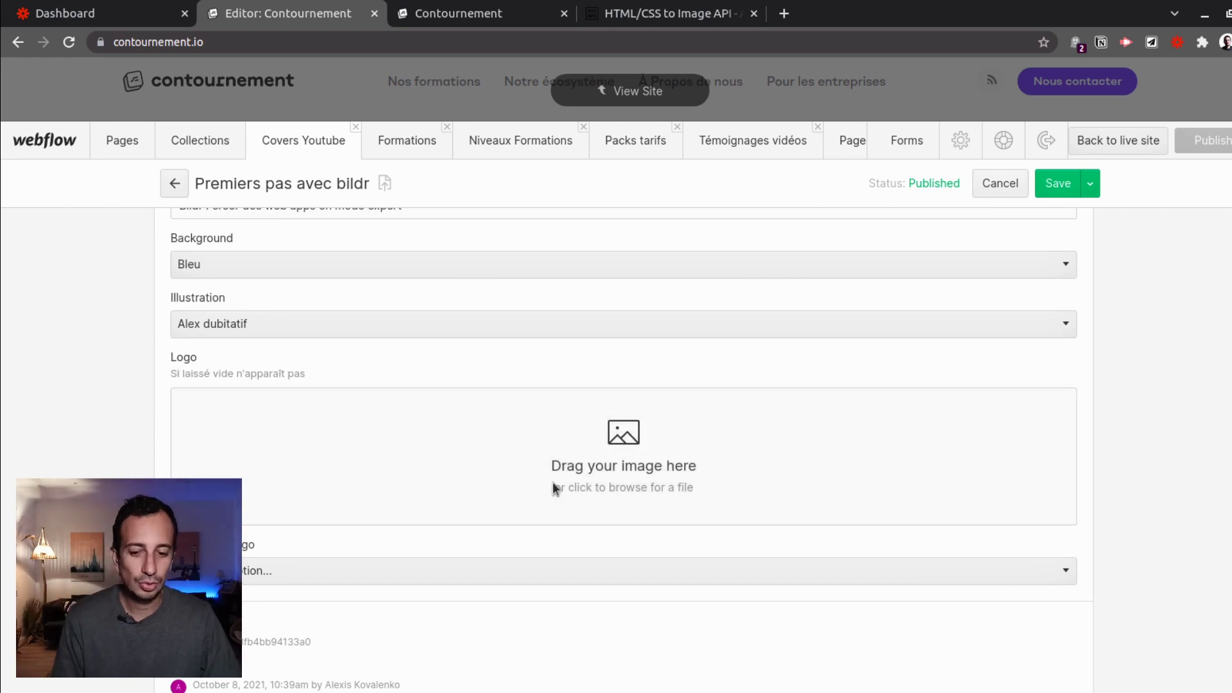
scroll(438, 231, "down", 3)
scroll(713, 469, "up", 7)
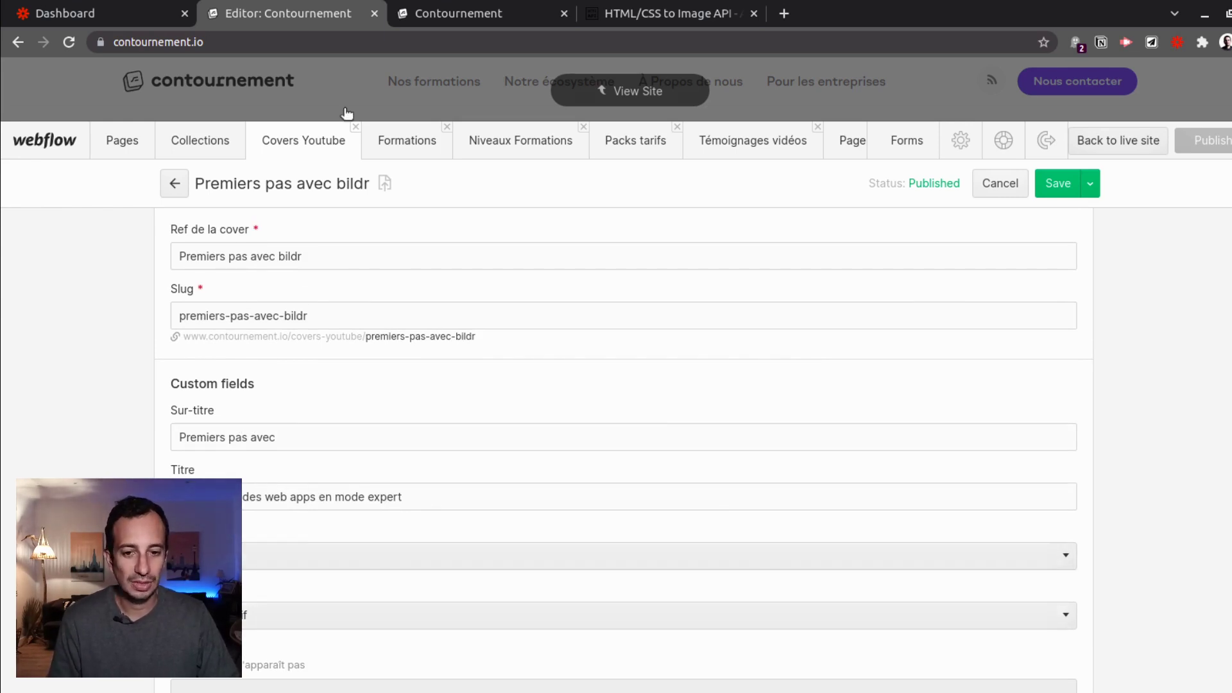
left_click(454, 21)
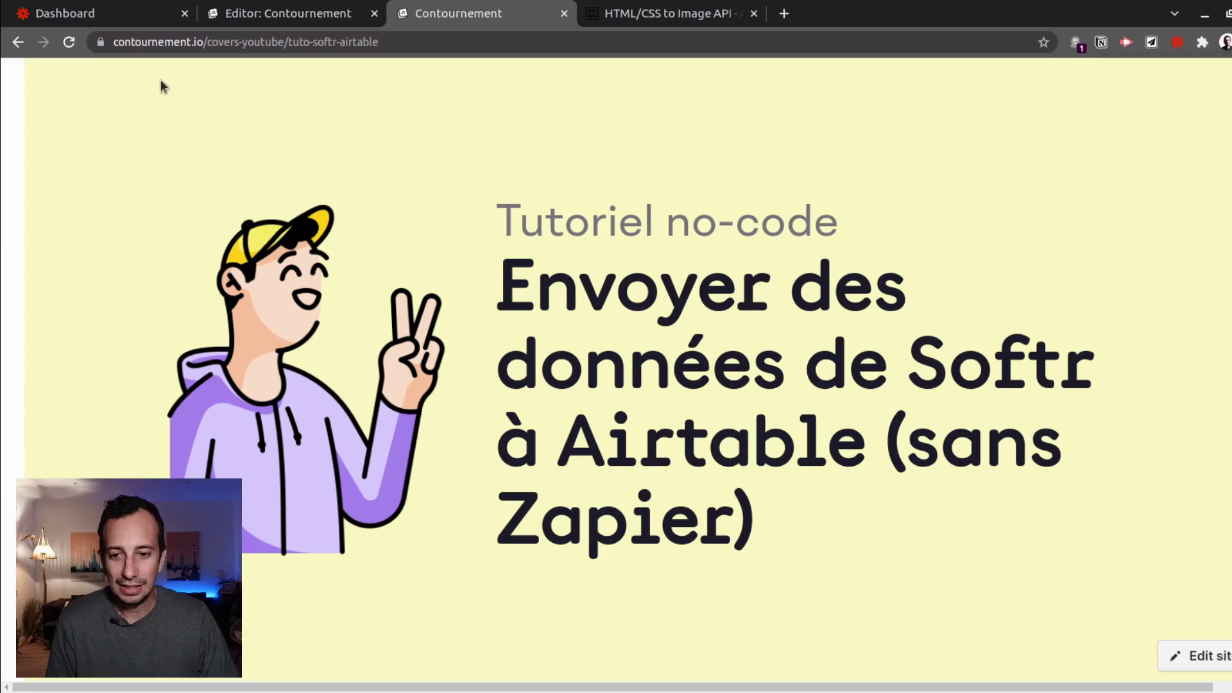
- Switch to Zapier and create a new Zap with YouTube as trigger app and New Video In Channel as trigger event
left_click(108, 13)
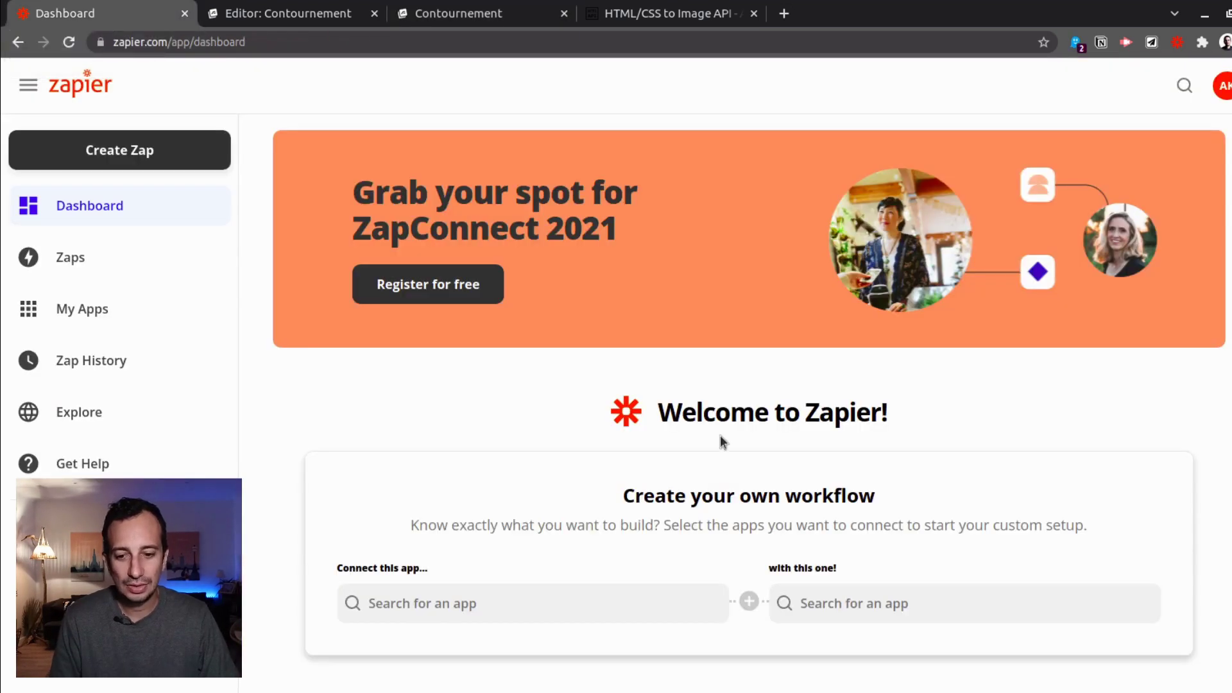
left_click(112, 146)
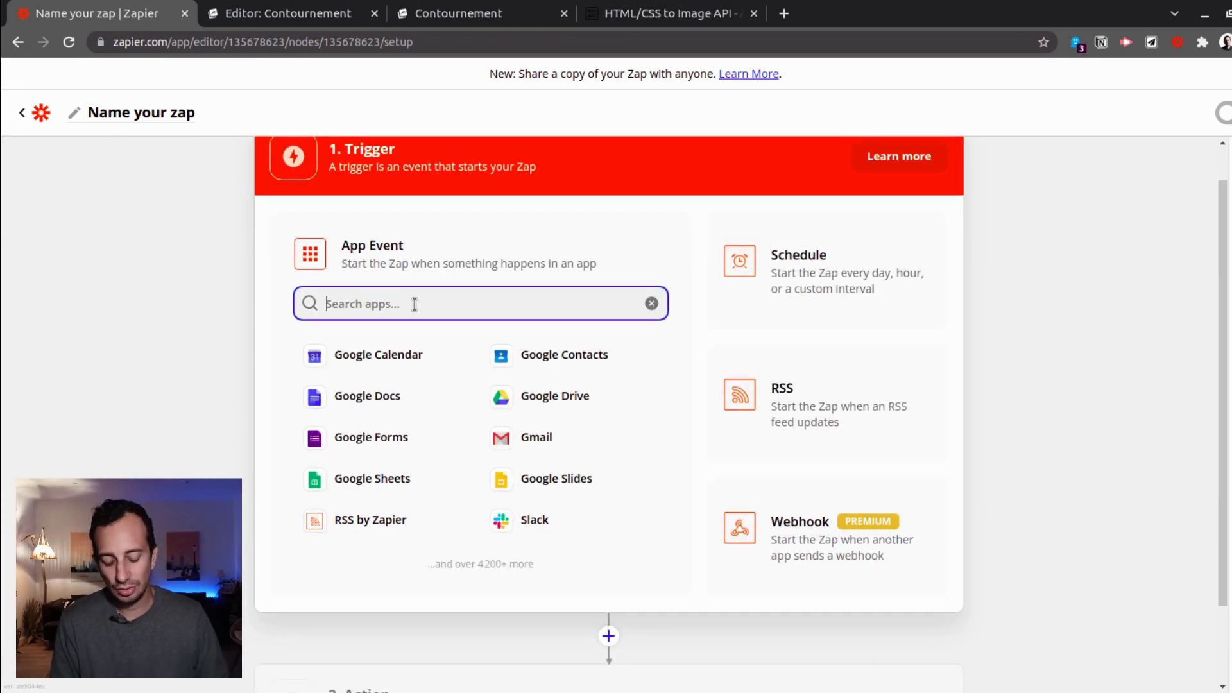
type("youtub")
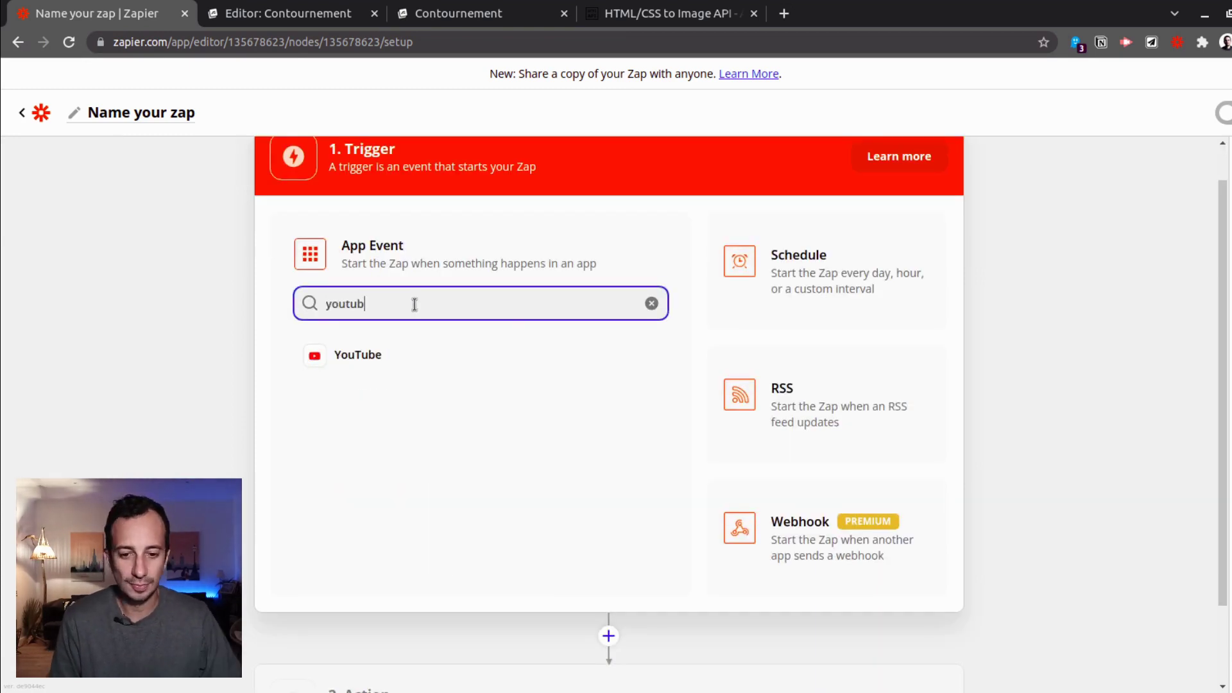
left_click(663, 367)
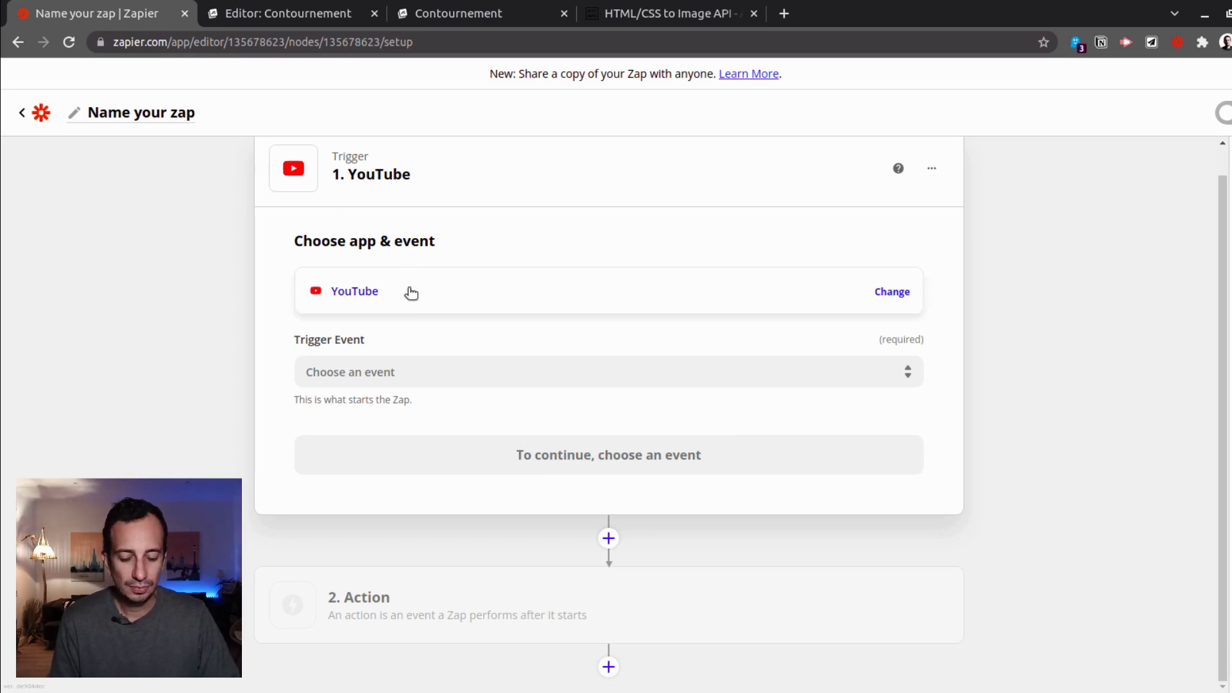
left_click(392, 369)
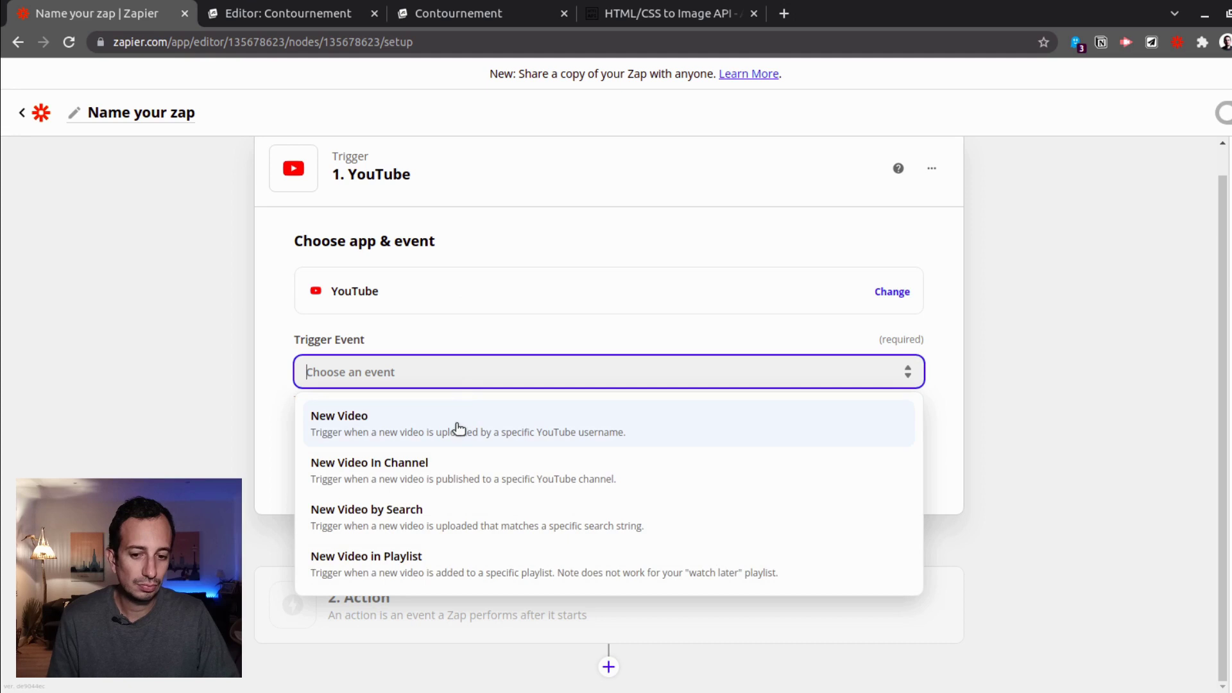
left_click(437, 476)
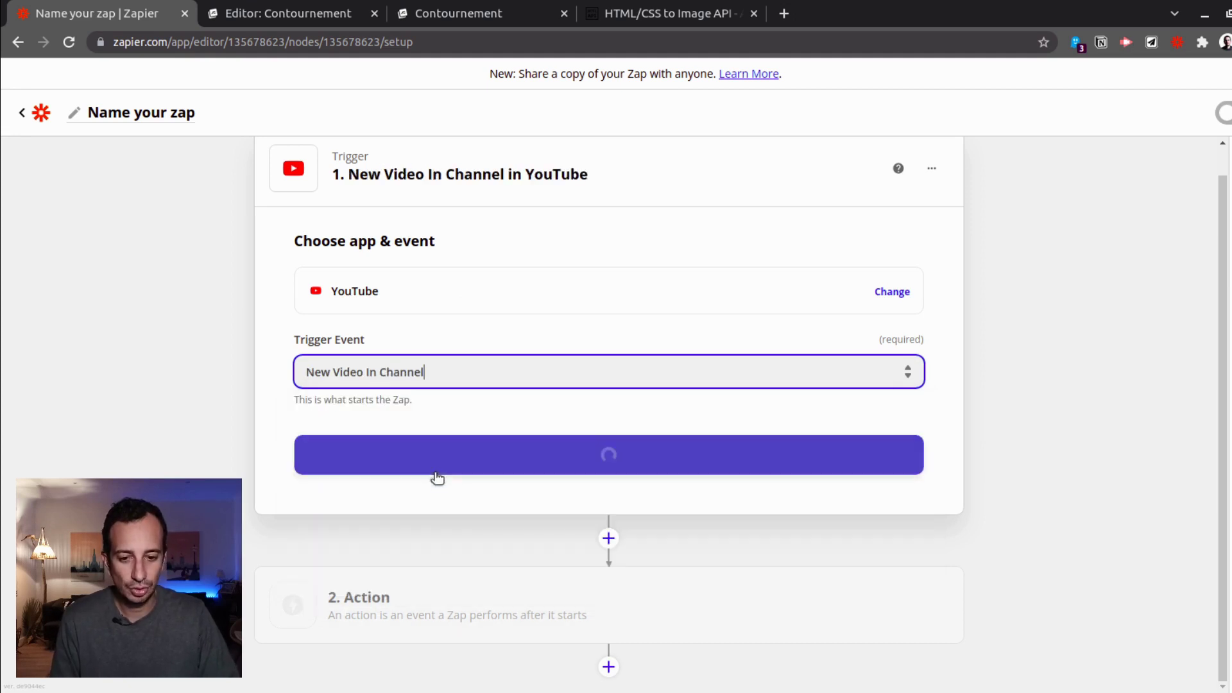
- Choose the connected YouTube account for the trigger and continue to the trigger setup
left_click(438, 378)
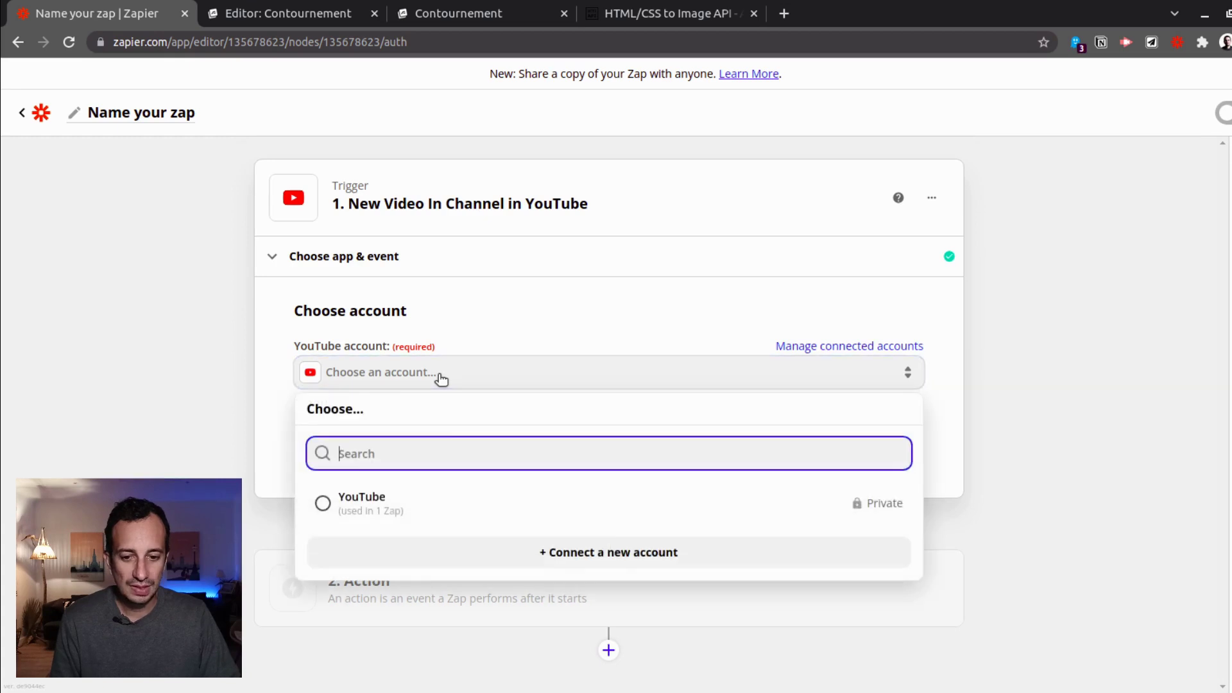
left_click(354, 507)
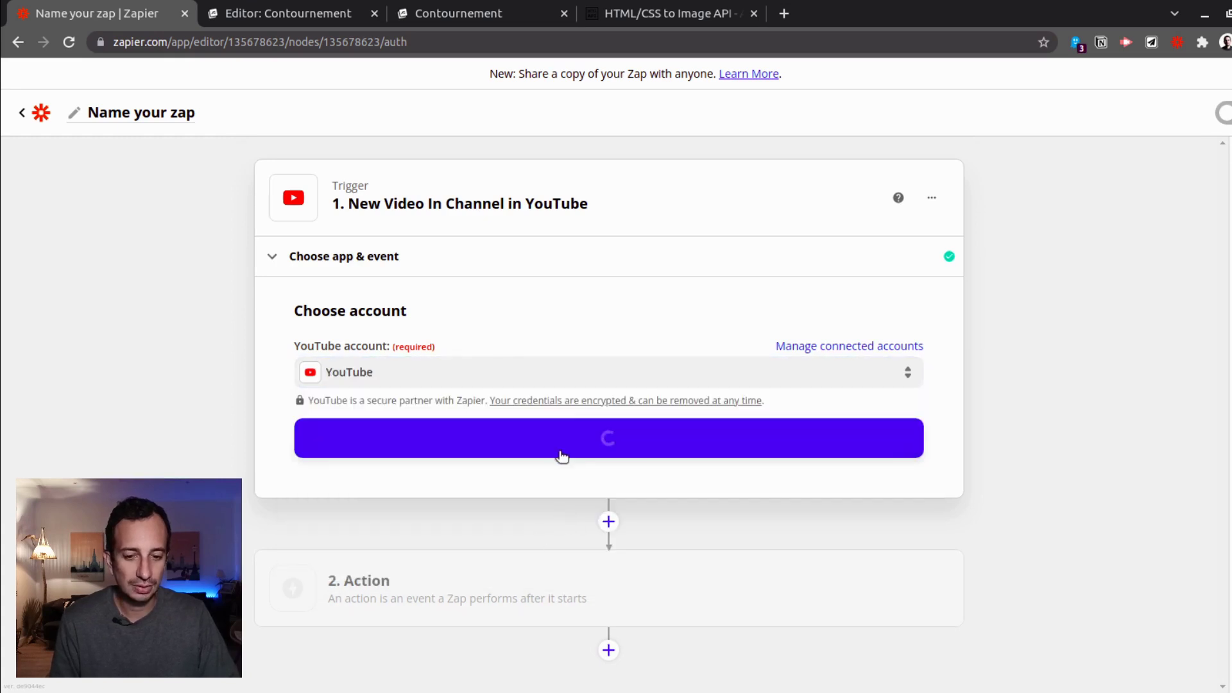
left_click(535, 448)
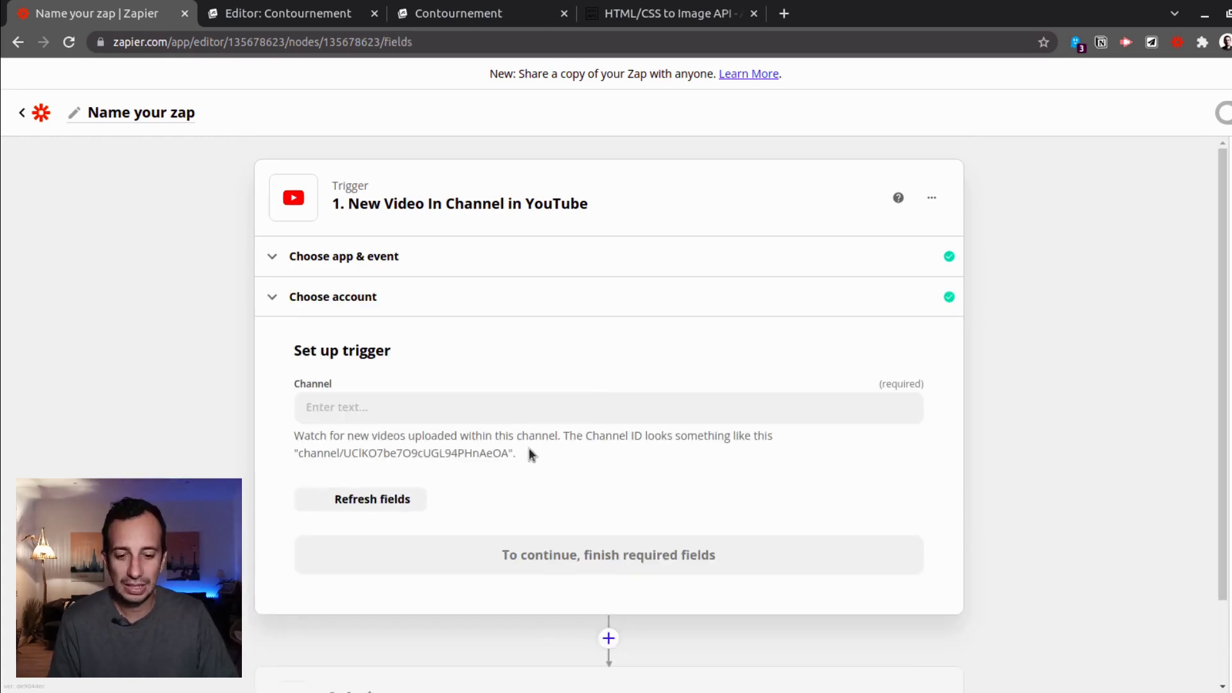
- Set the trigger's channel to channel/UCMLGfBRbyefUtf3QF6oEA8g and continue to the trigger test
left_click(346, 403)
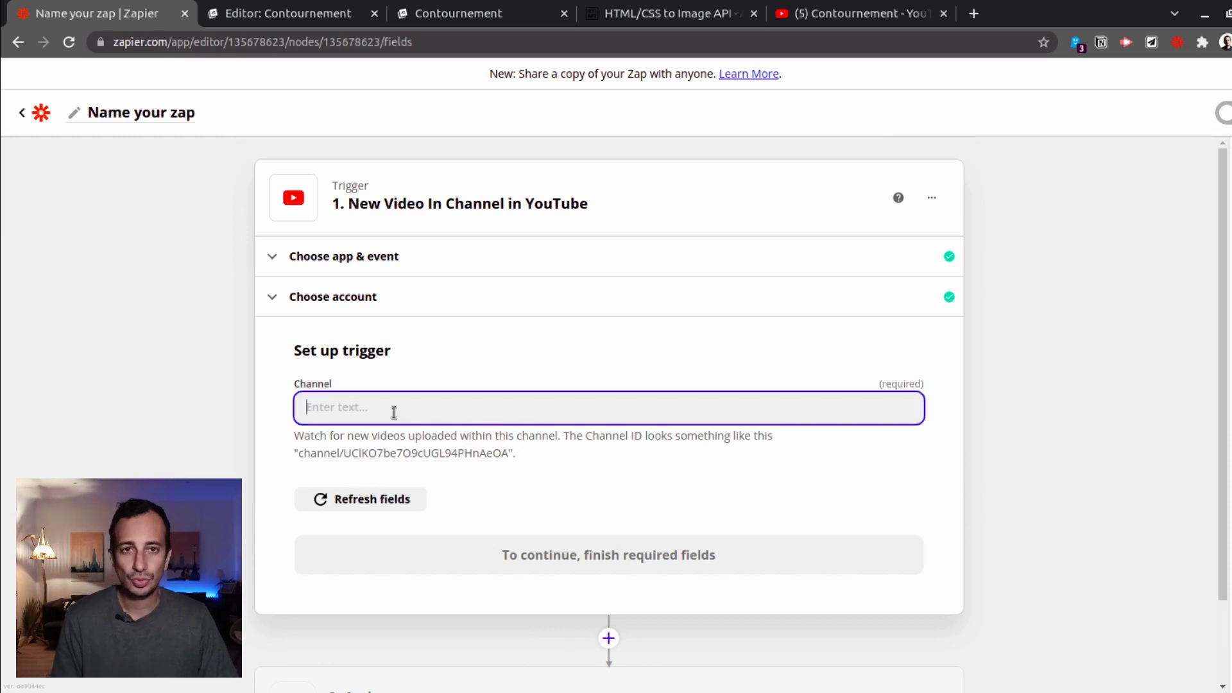
type("channel/UCMLGfBRbyefUtf3QF6oEA8g")
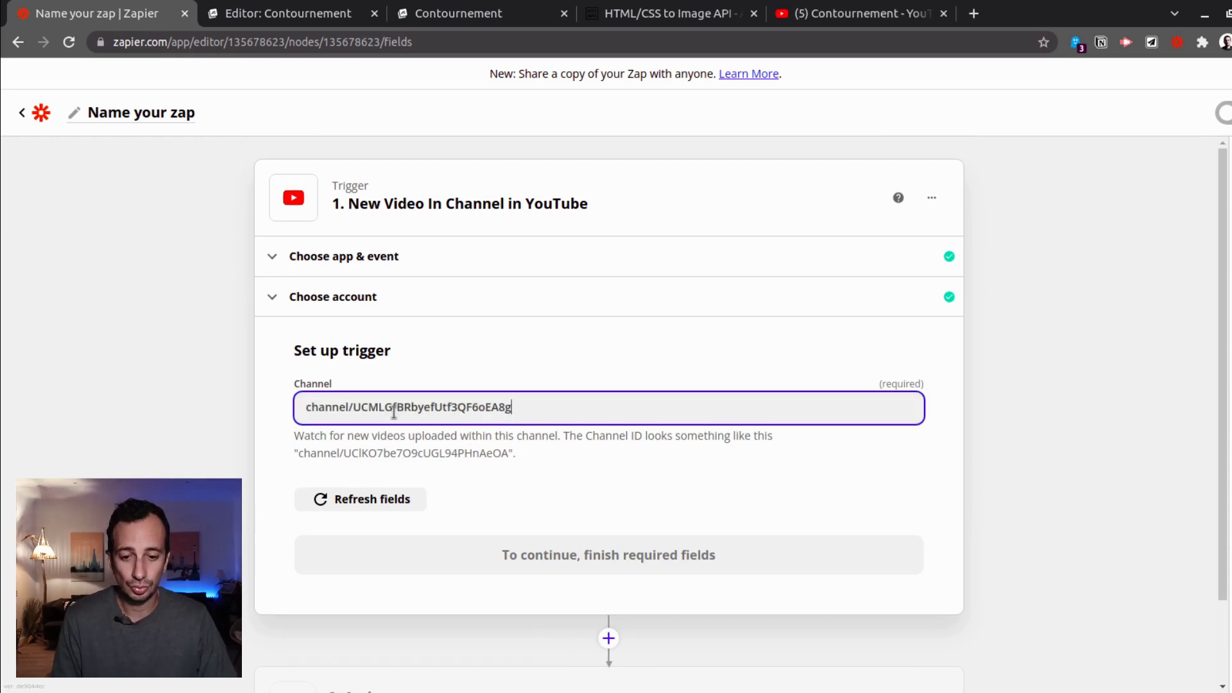
left_click(610, 467)
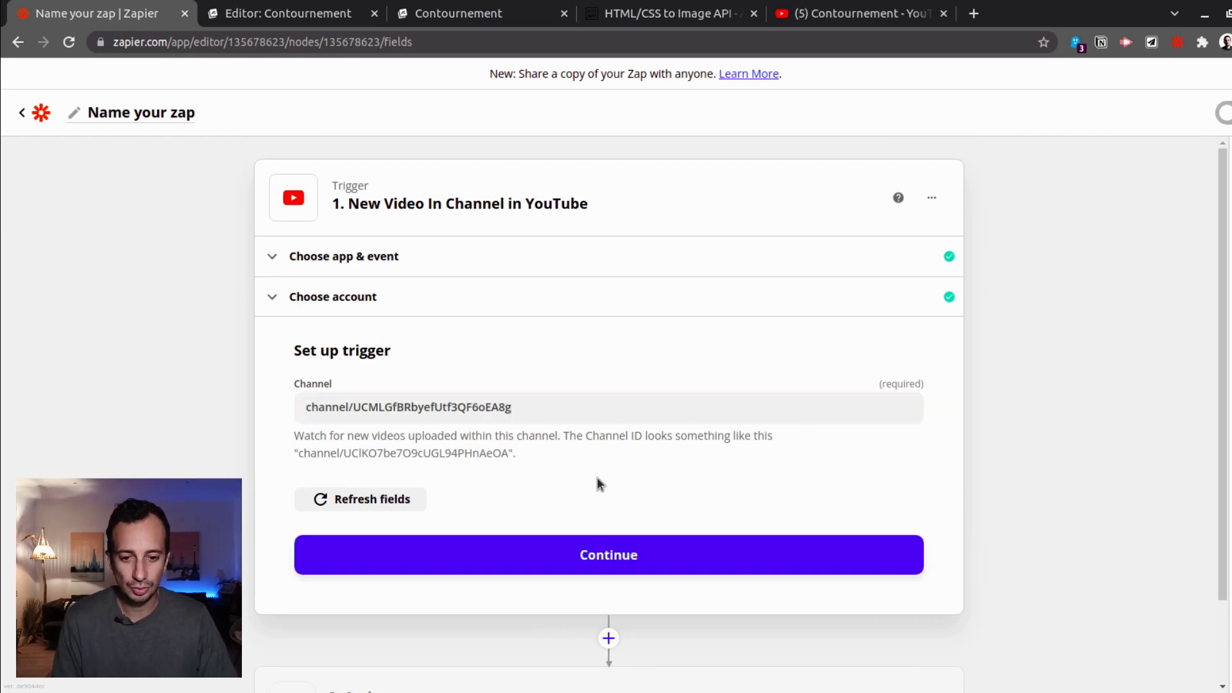
left_click(603, 559)
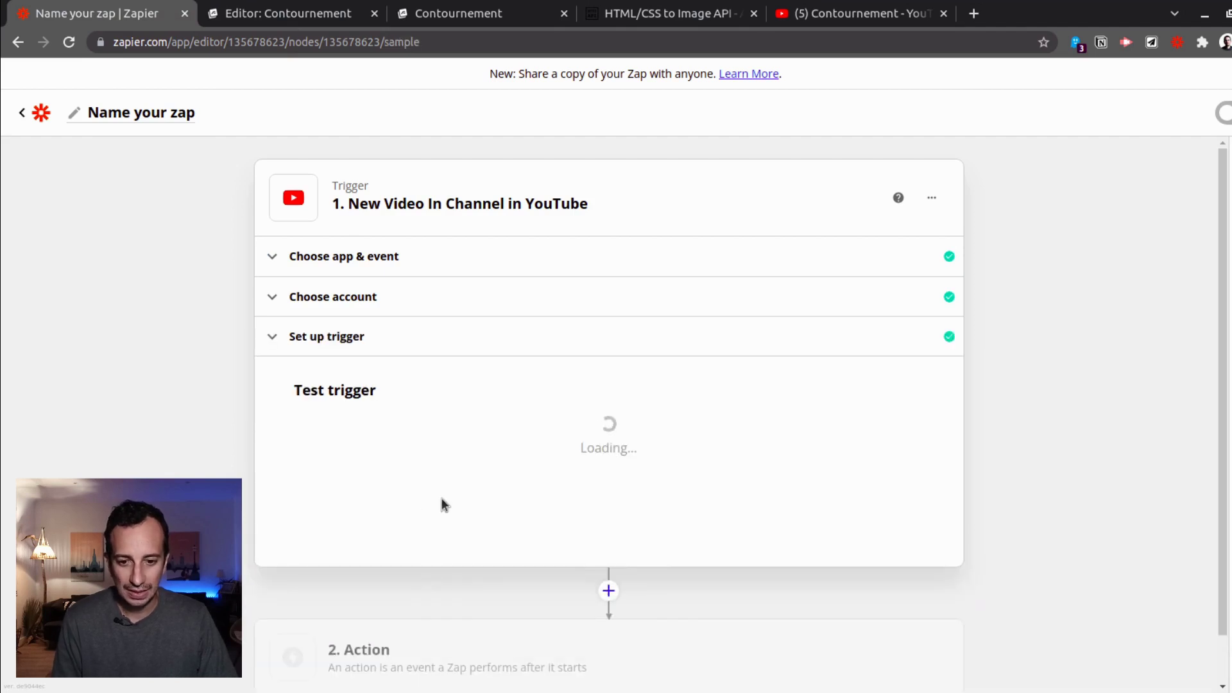
- Test the YouTube trigger, review the sample video's data and continue to the action step
left_click(629, 457)
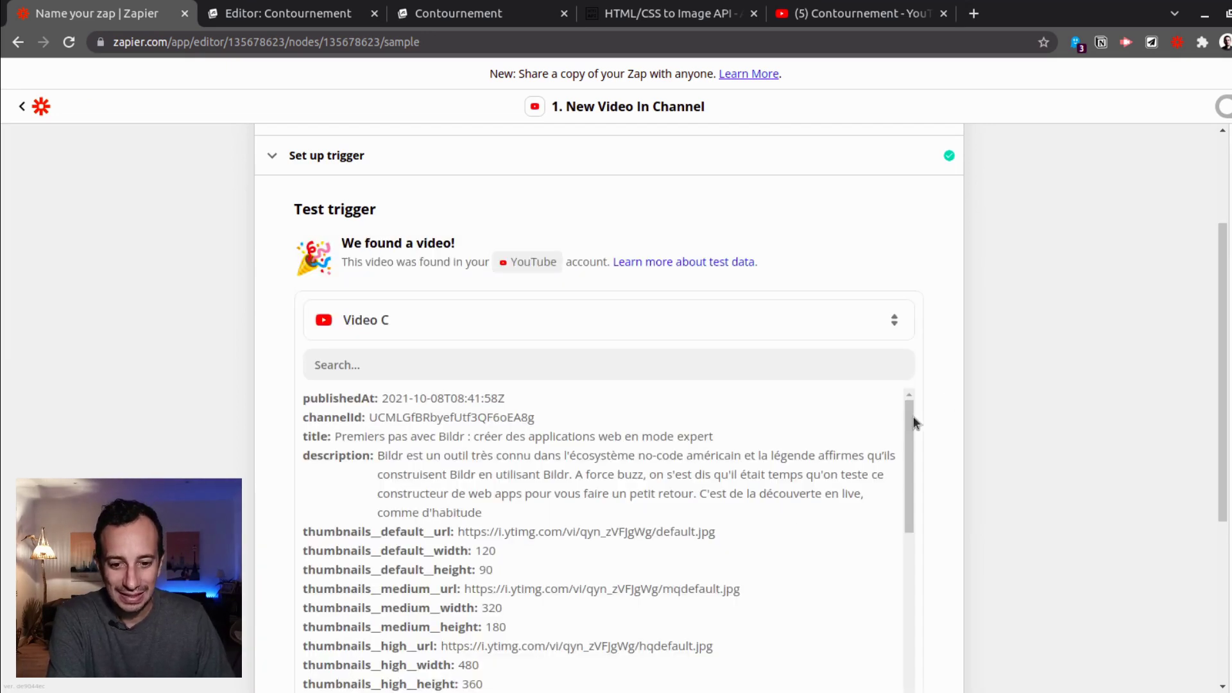
scroll(982, 388, "down", 2)
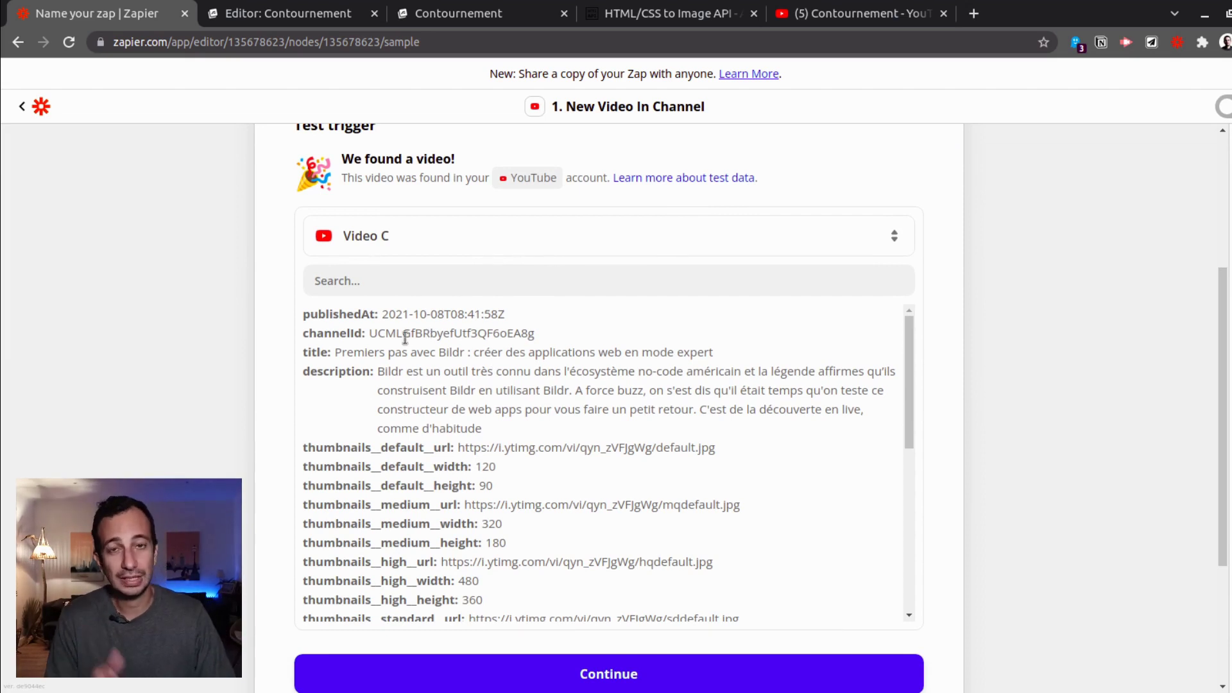
left_click(531, 674)
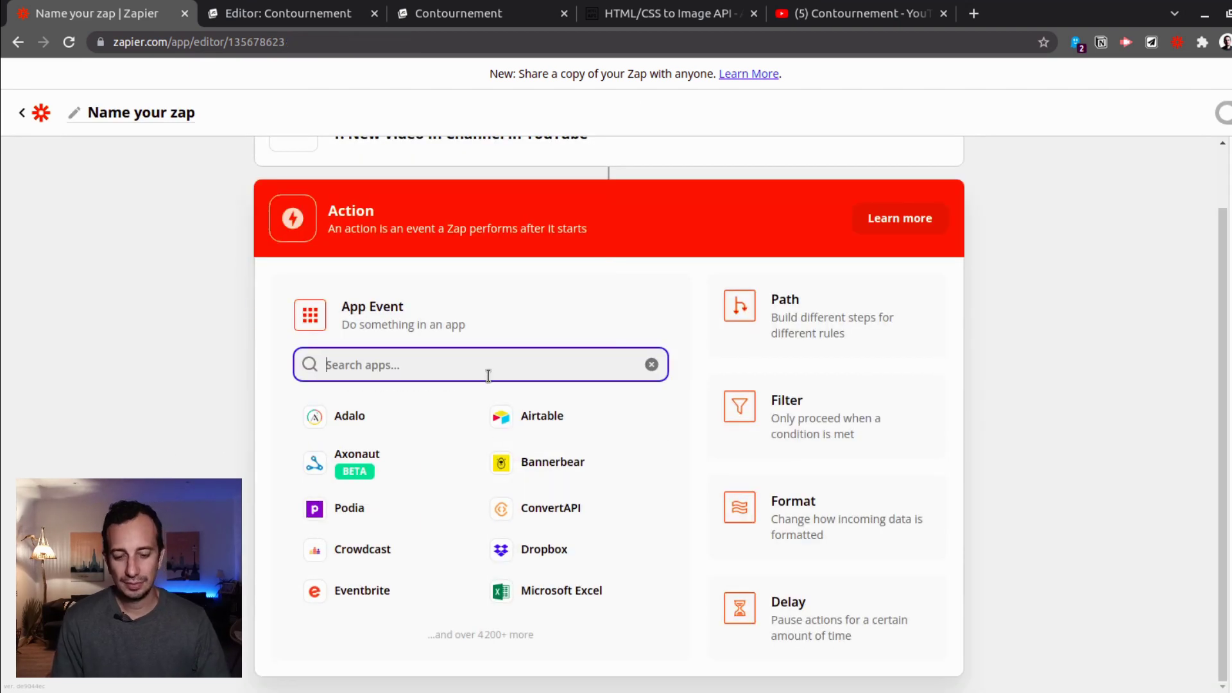
- Choose Webflow as the action app with Create Live Item as the action event, and continue to the account choice
type("webfl")
left_click(440, 424)
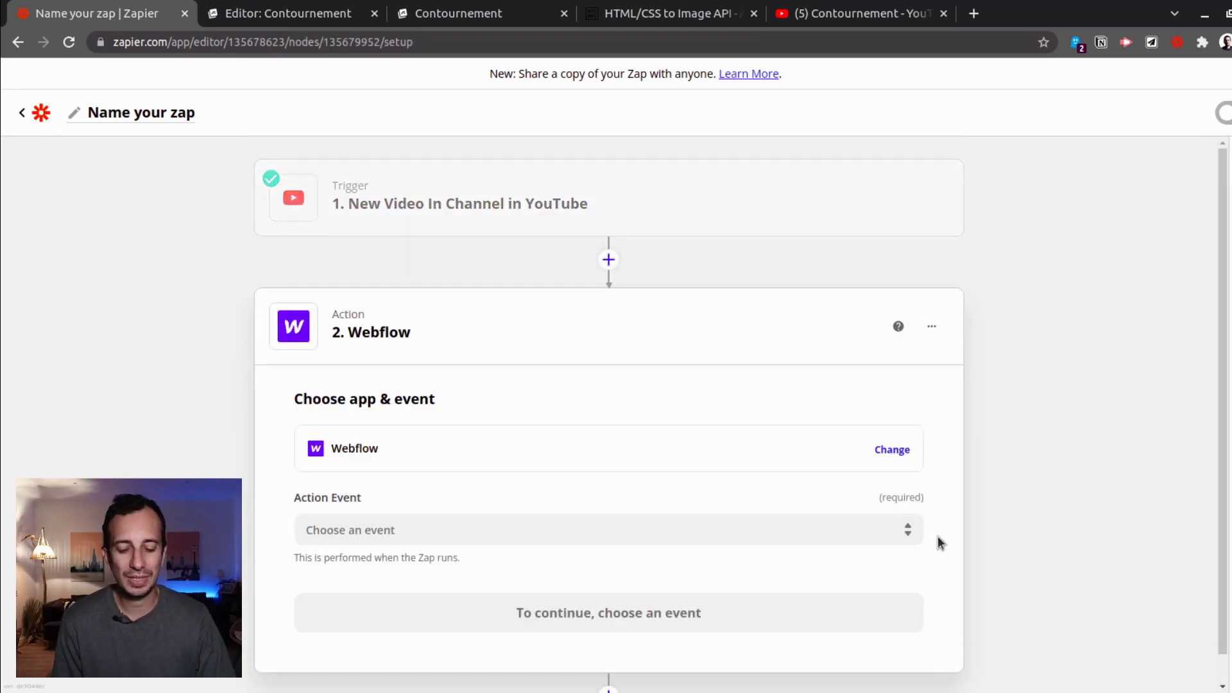
scroll(842, 518, "down", 1)
left_click(586, 502)
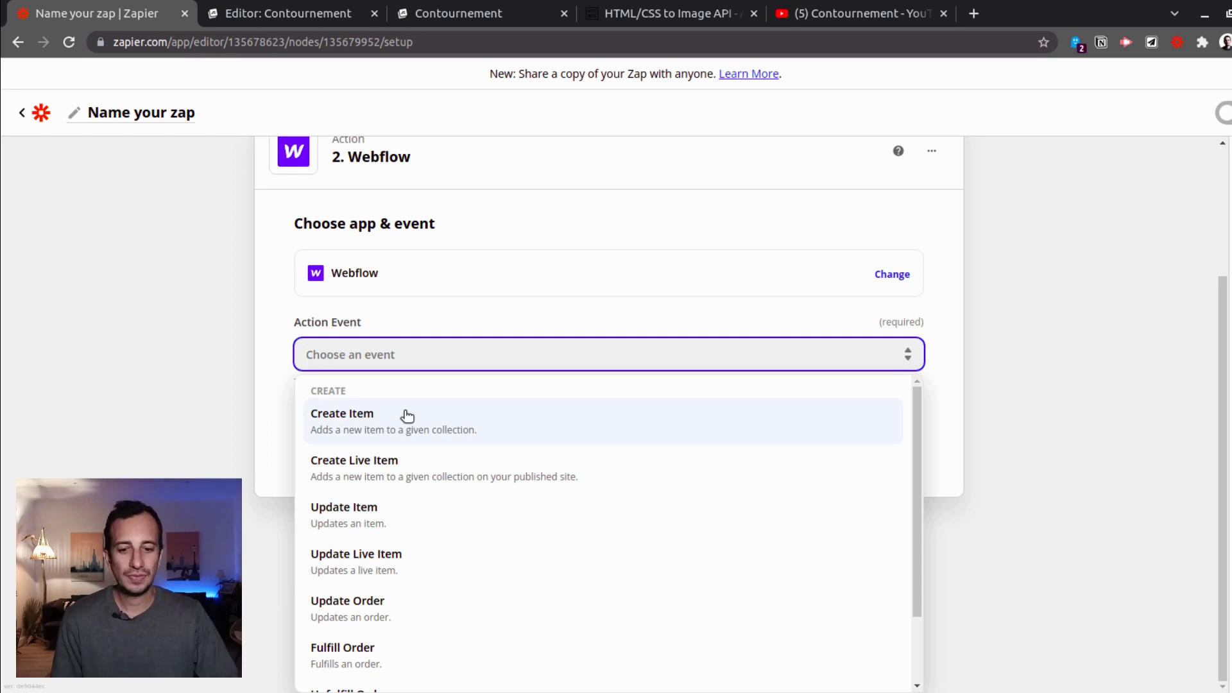
left_click(399, 478)
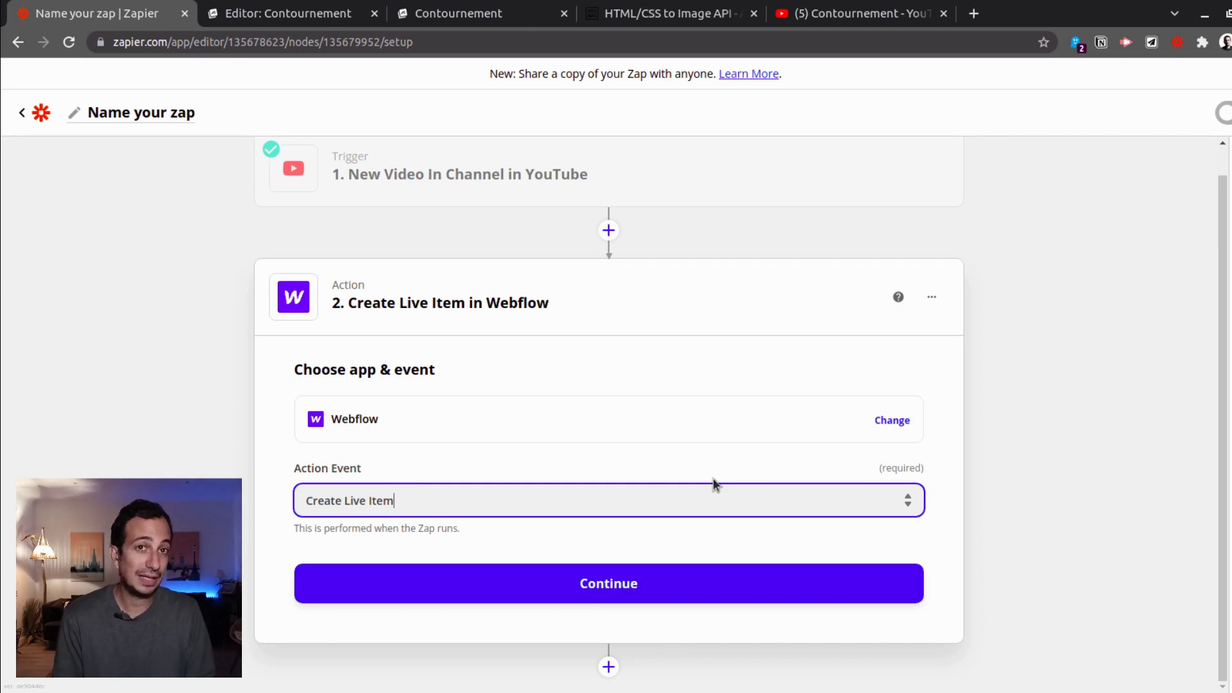
left_click(751, 581)
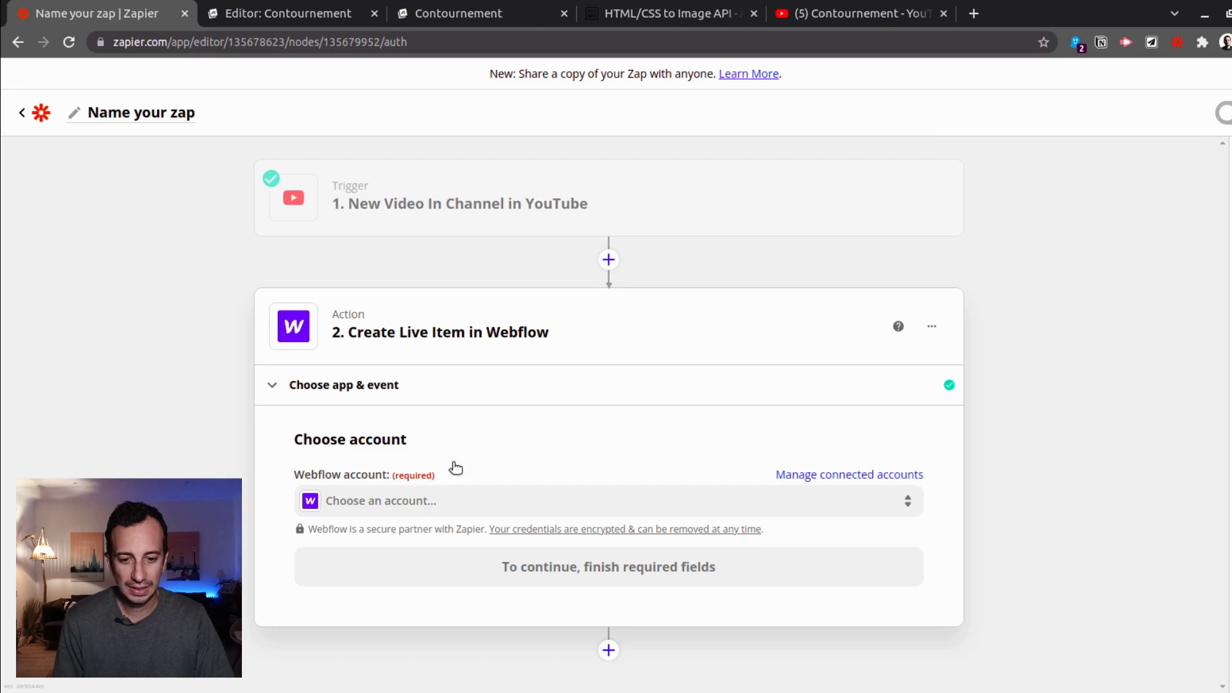
- Choose the WF - Pepperclip account for the Webflow action and continue to the action setup
left_click(422, 507)
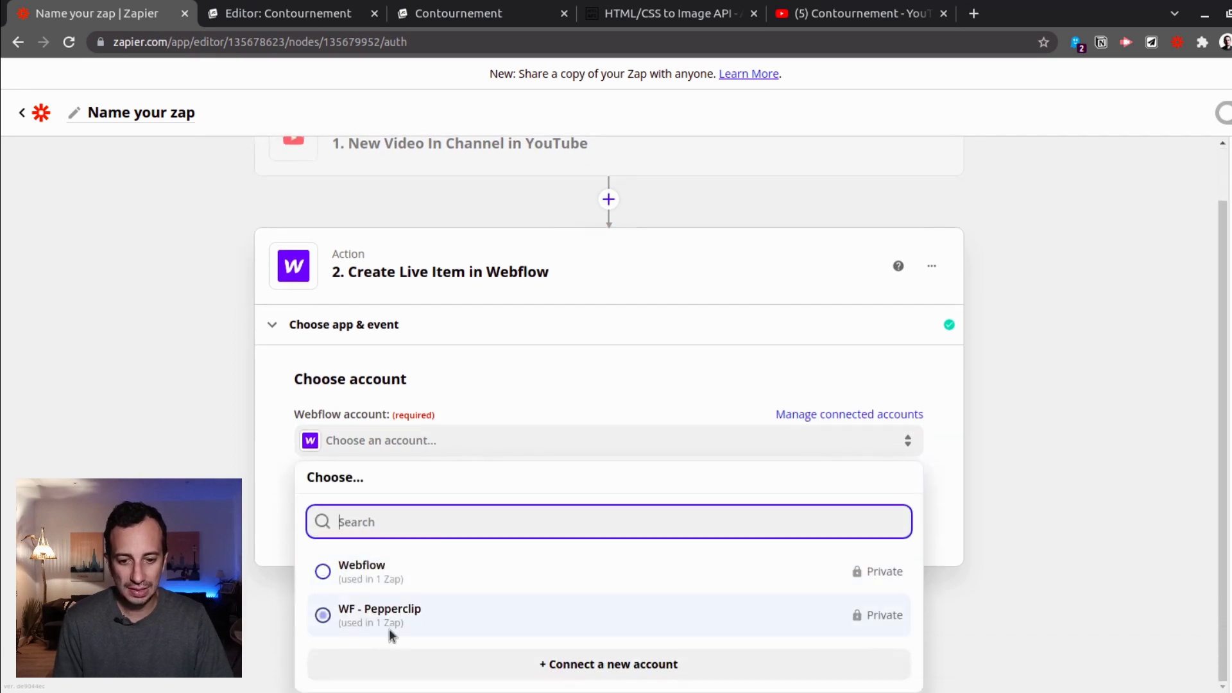
left_click(598, 634)
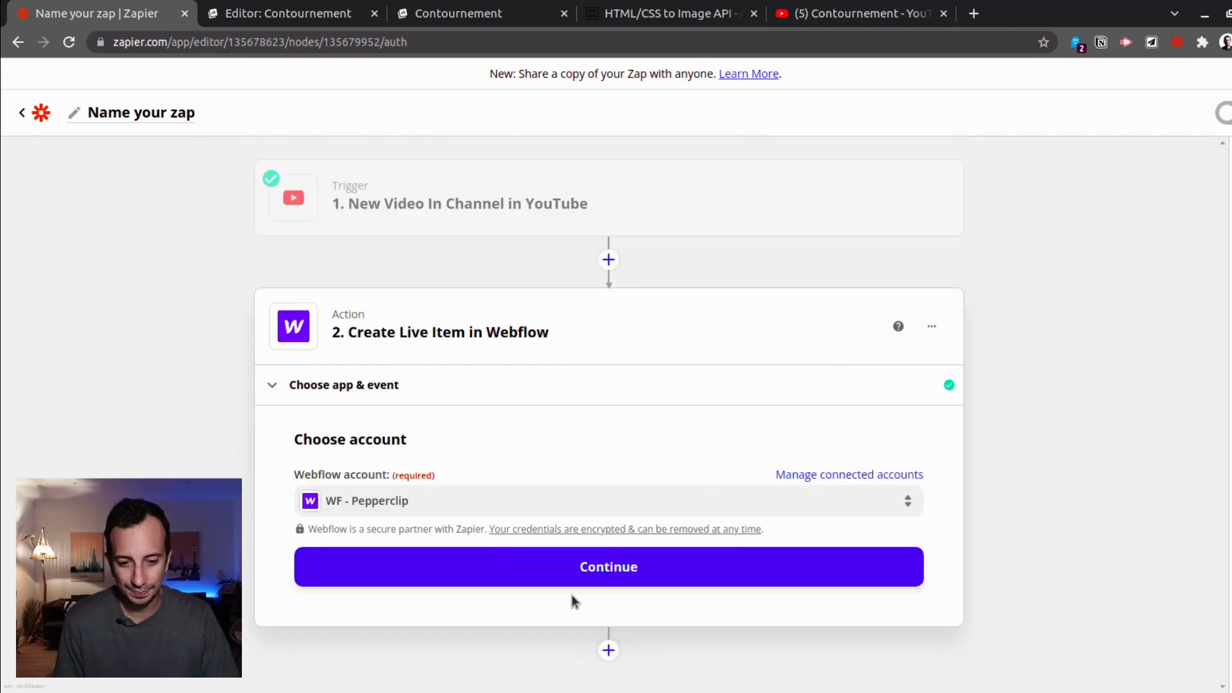
left_click(575, 574)
- Set the Webflow action's site to Contournement and its collection to Covers Youtube
left_click(408, 550)
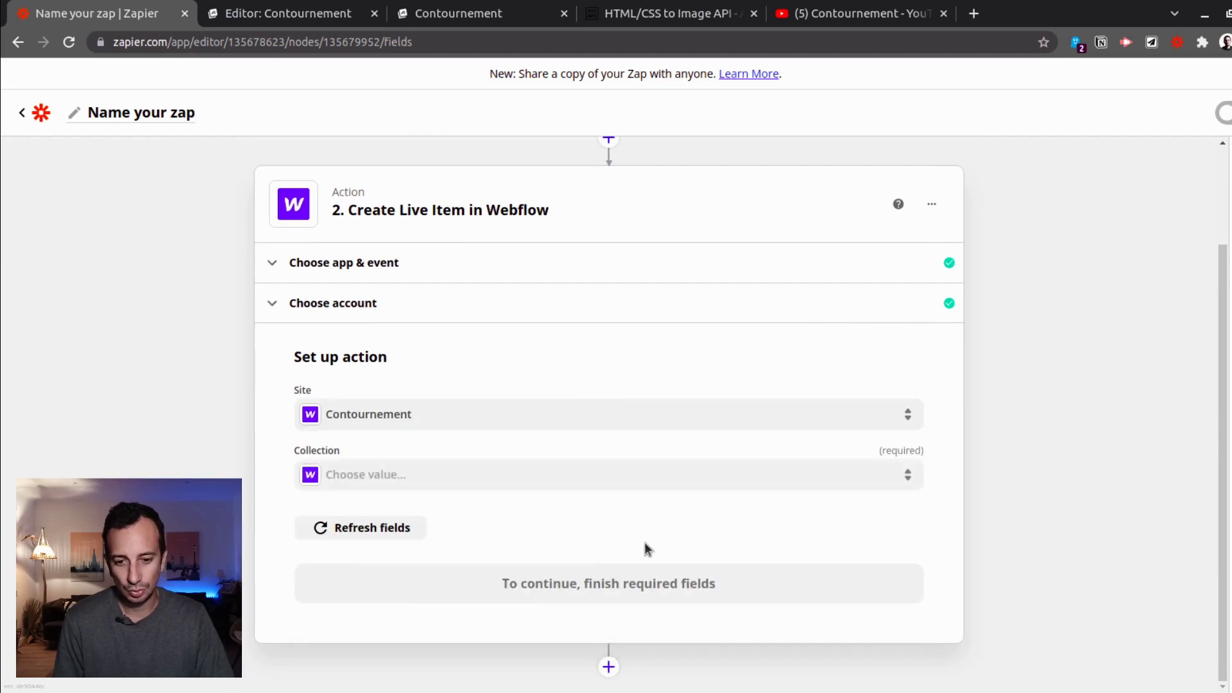
left_click(536, 480)
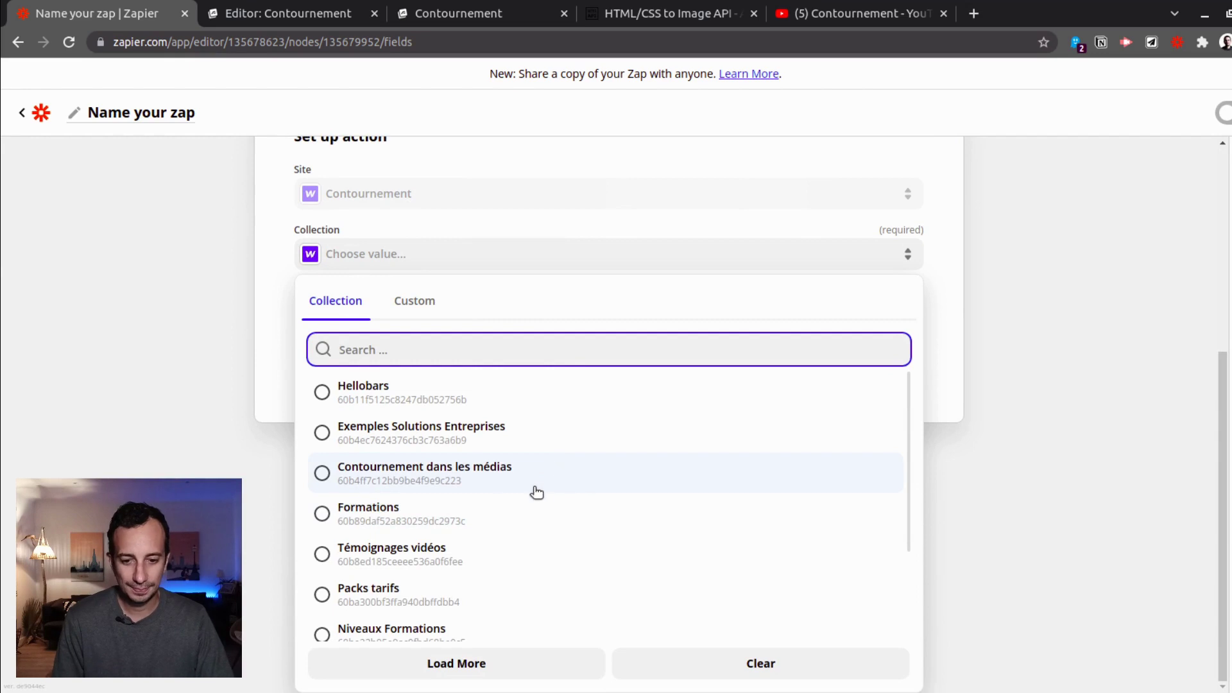
type("co")
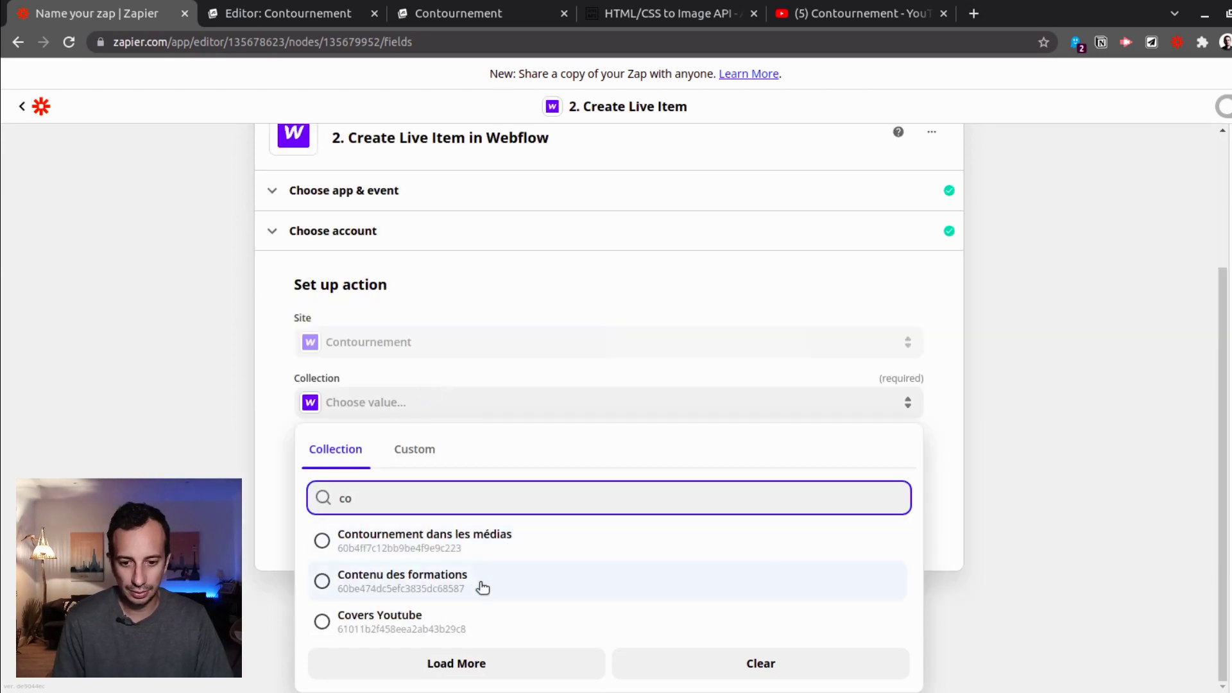
left_click(467, 619)
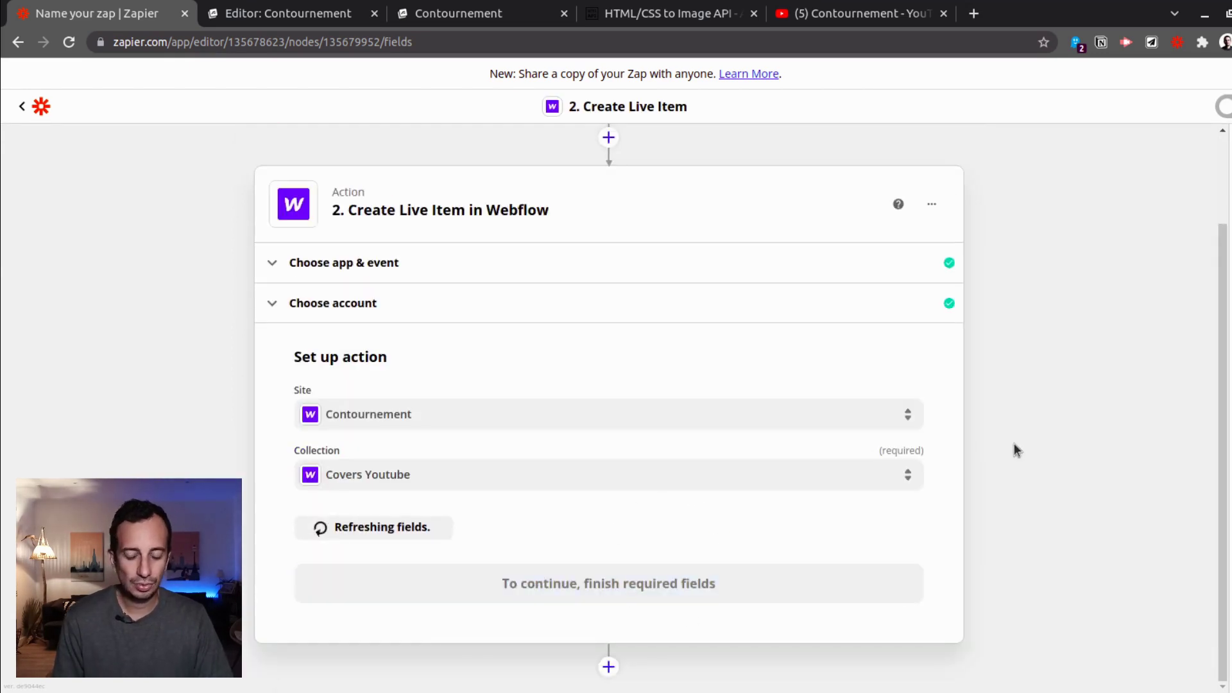
scroll(1019, 443, "down", 3)
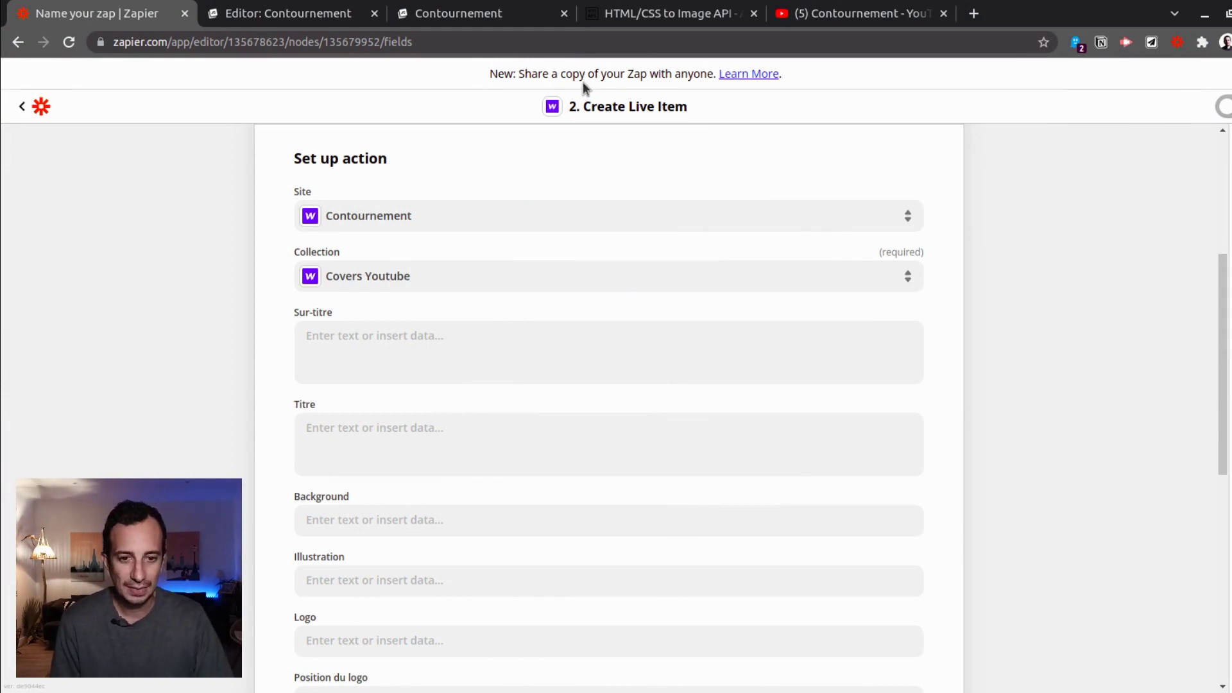
- Examine the published cover's sur-title and title on the Contournement page and compare them with the Webflow action's fields, leaving Sur-titre empty
left_click(475, 14)
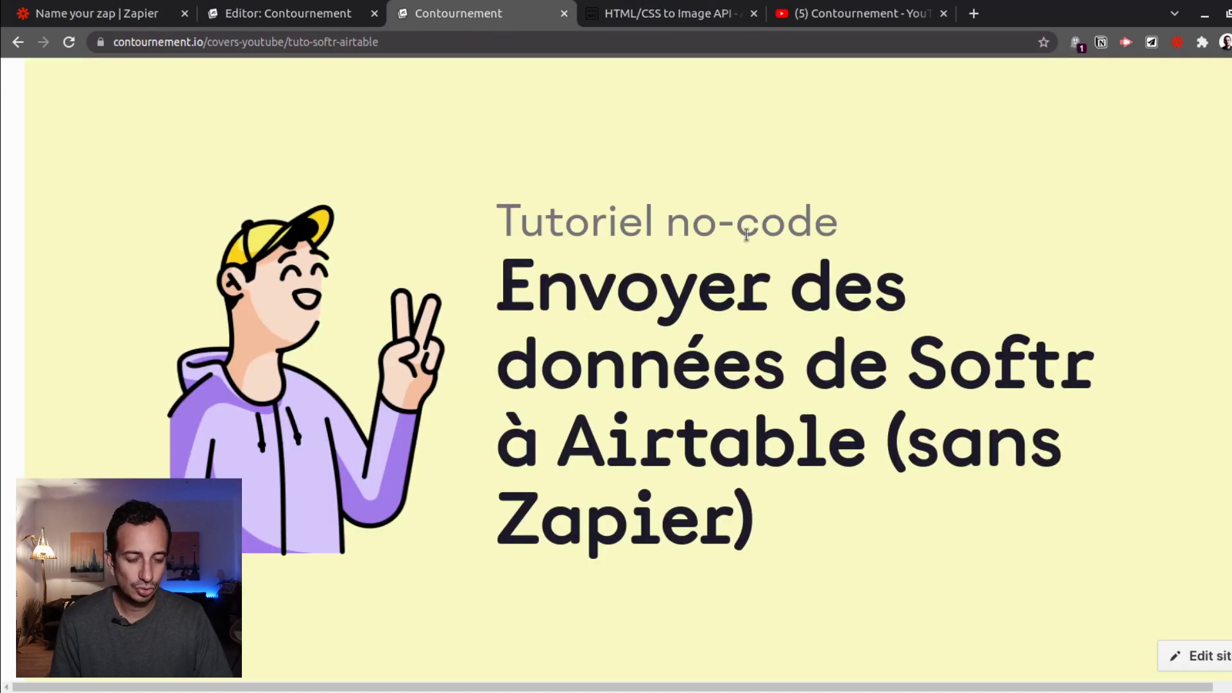
left_click(75, 19)
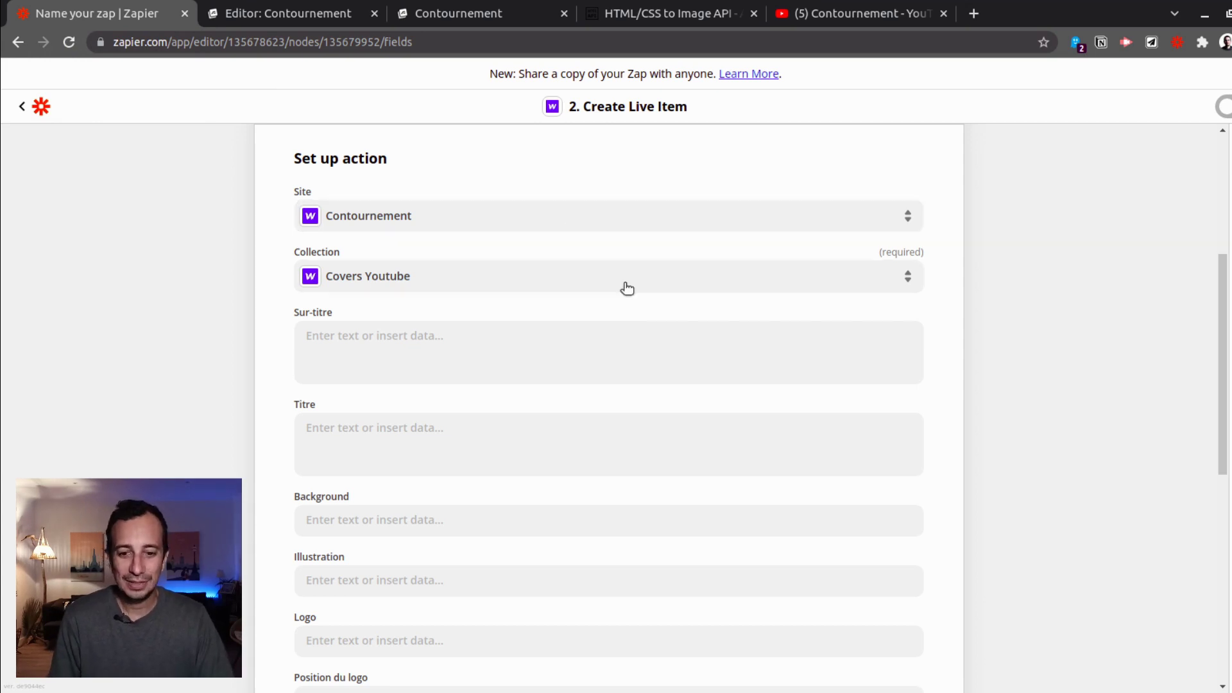
left_click(365, 347)
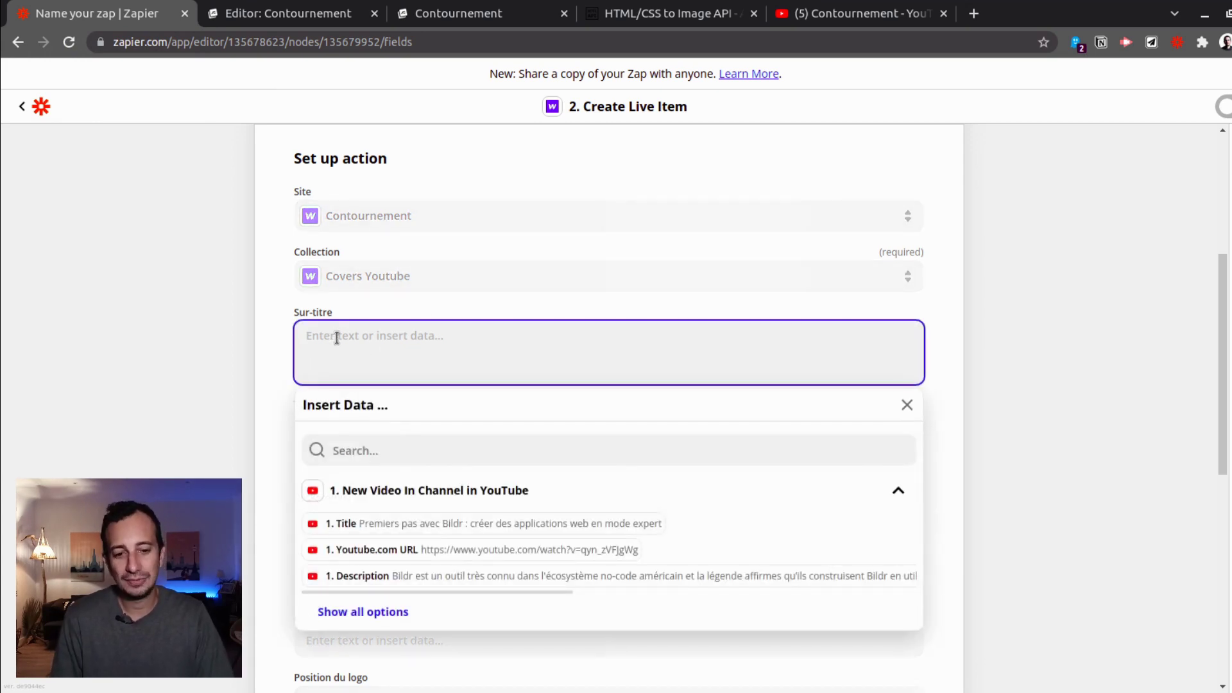
left_click(950, 331)
- Map the Webflow action's Titre field to the Title of the new YouTube video
scroll(909, 330, "down", 2)
left_click(948, 365)
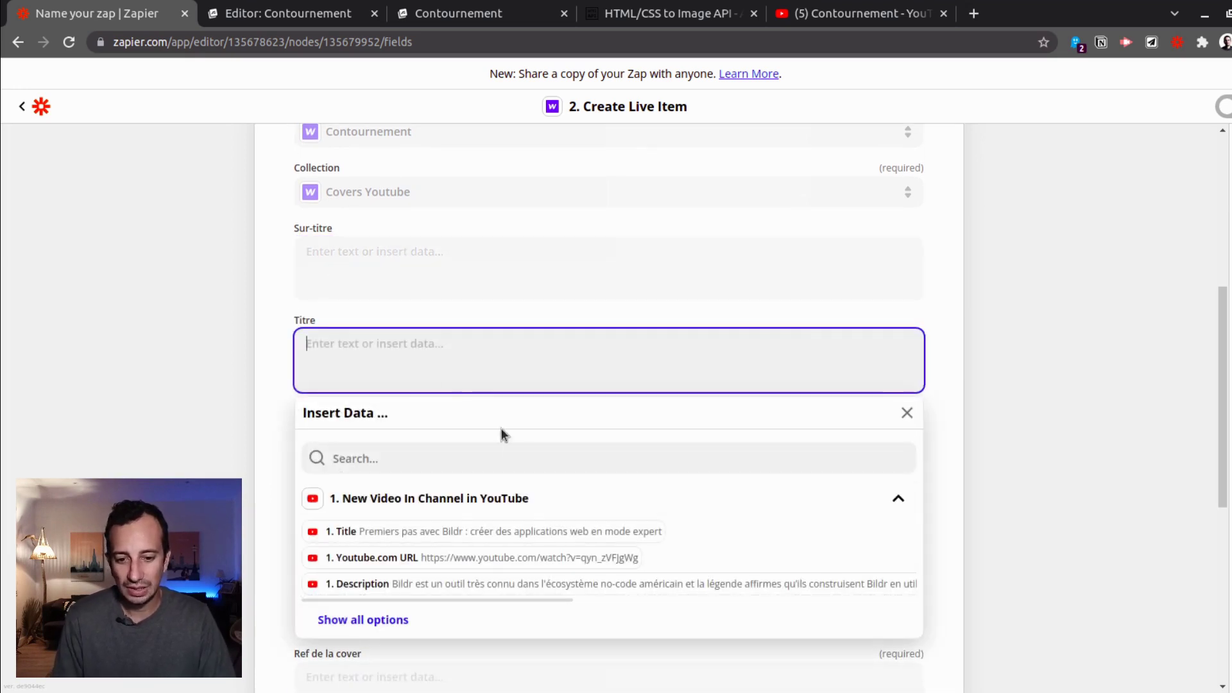
left_click(463, 534)
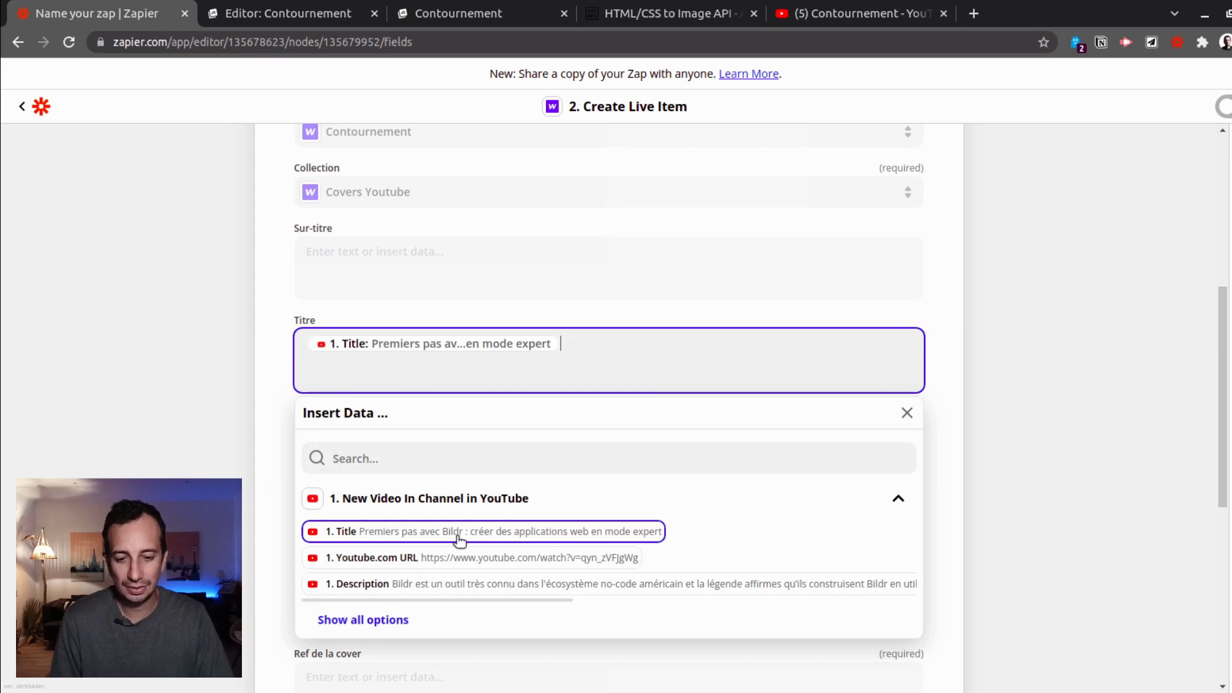
left_click(952, 359)
- Set the Webflow action's Background field to the fixed value Bleu
left_click(515, 438)
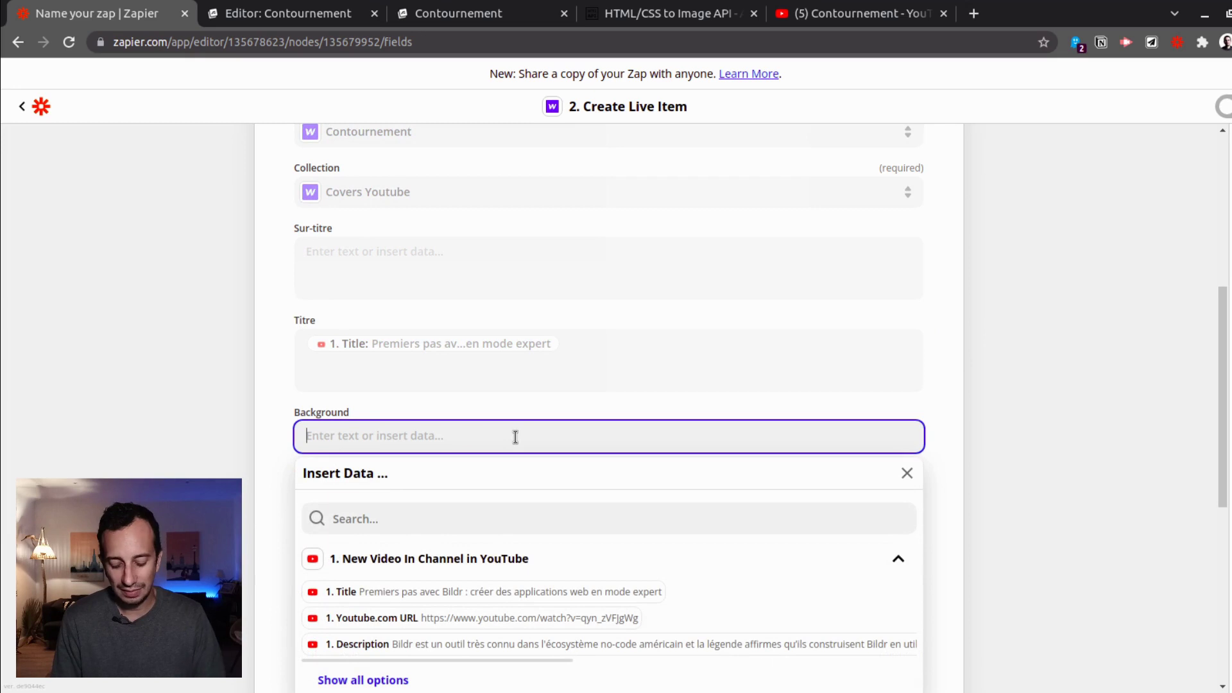
type("Bleu")
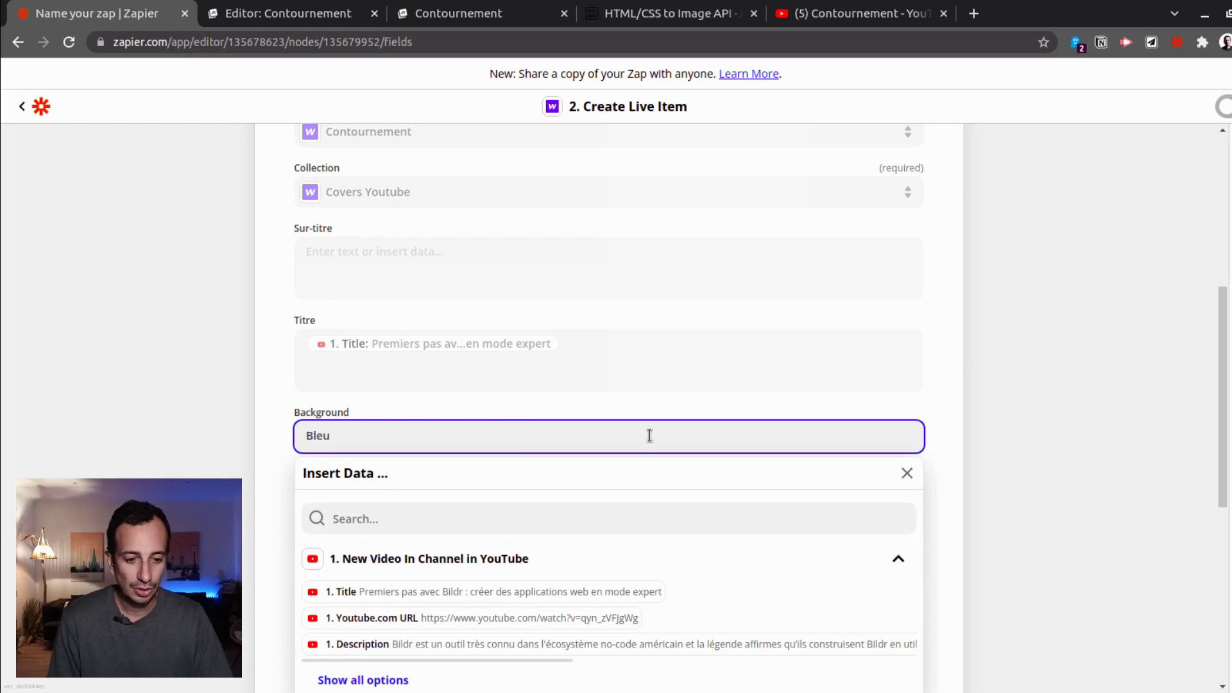
left_click(942, 405)
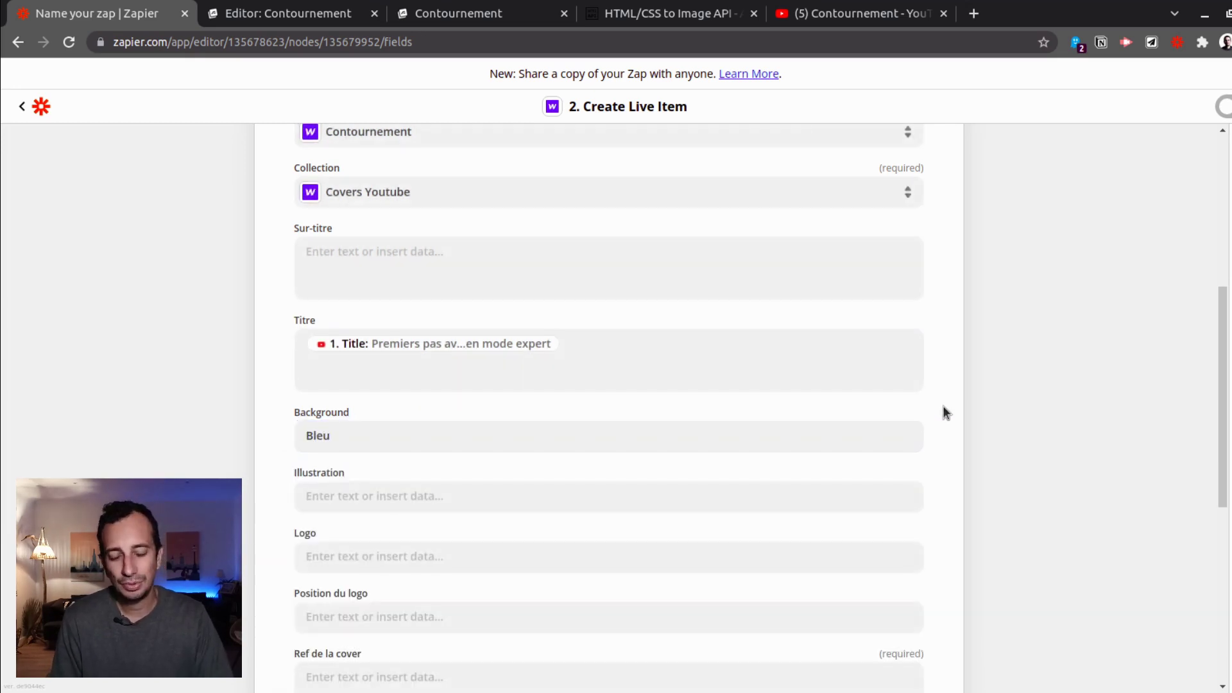
scroll(949, 395, "up", 6)
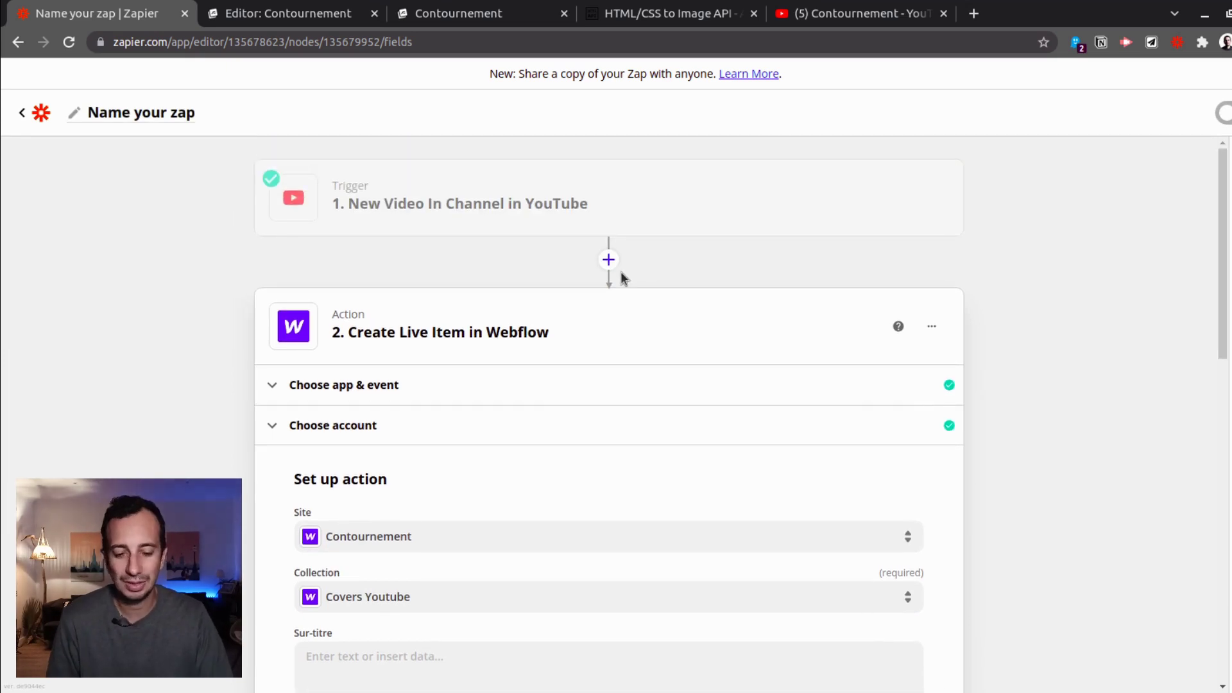
left_click(610, 260)
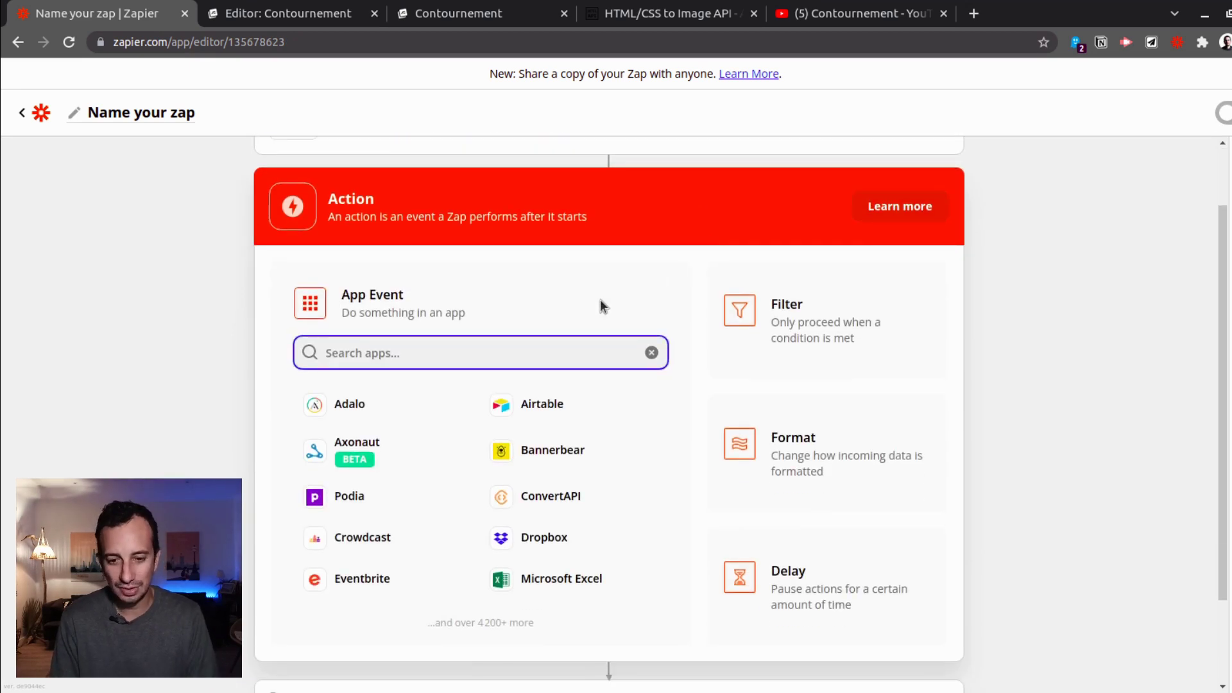
type("Forma")
left_click(391, 402)
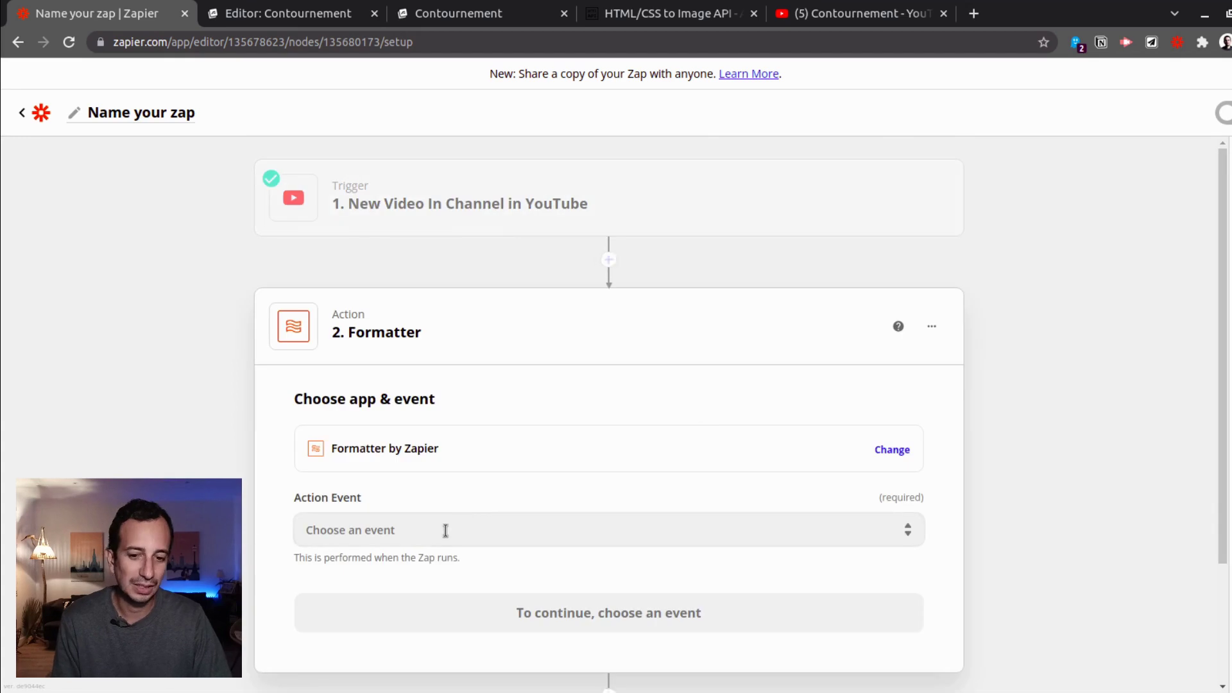
left_click(599, 528)
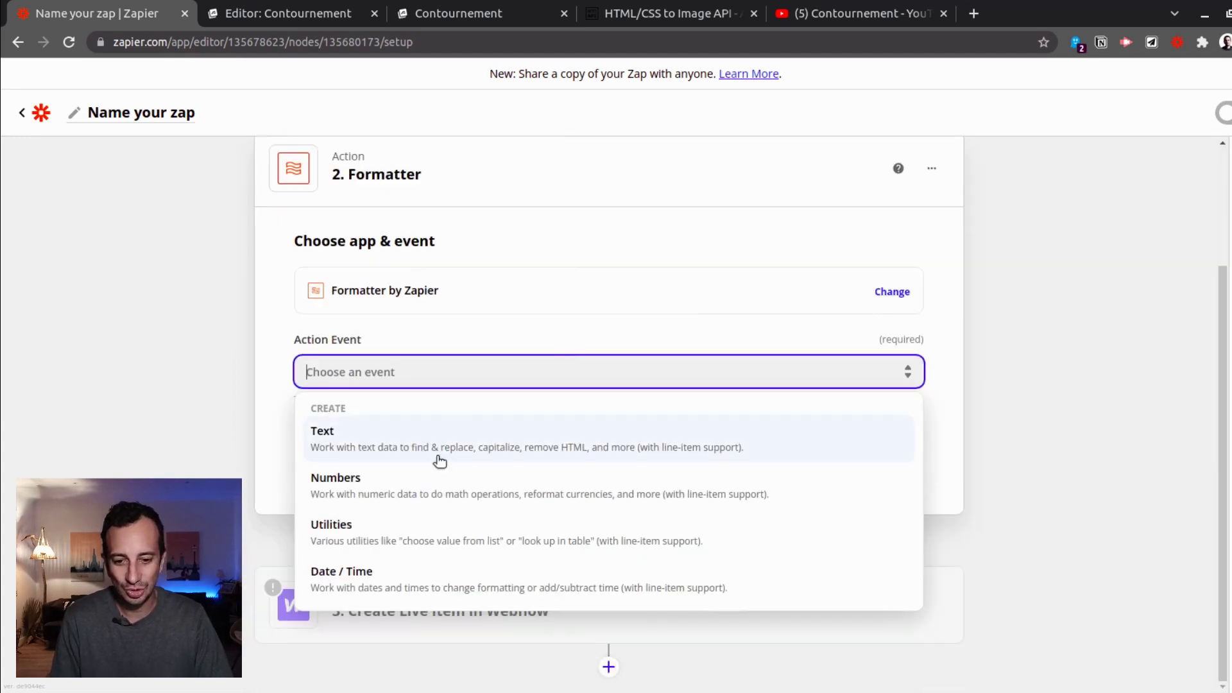
left_click(416, 523)
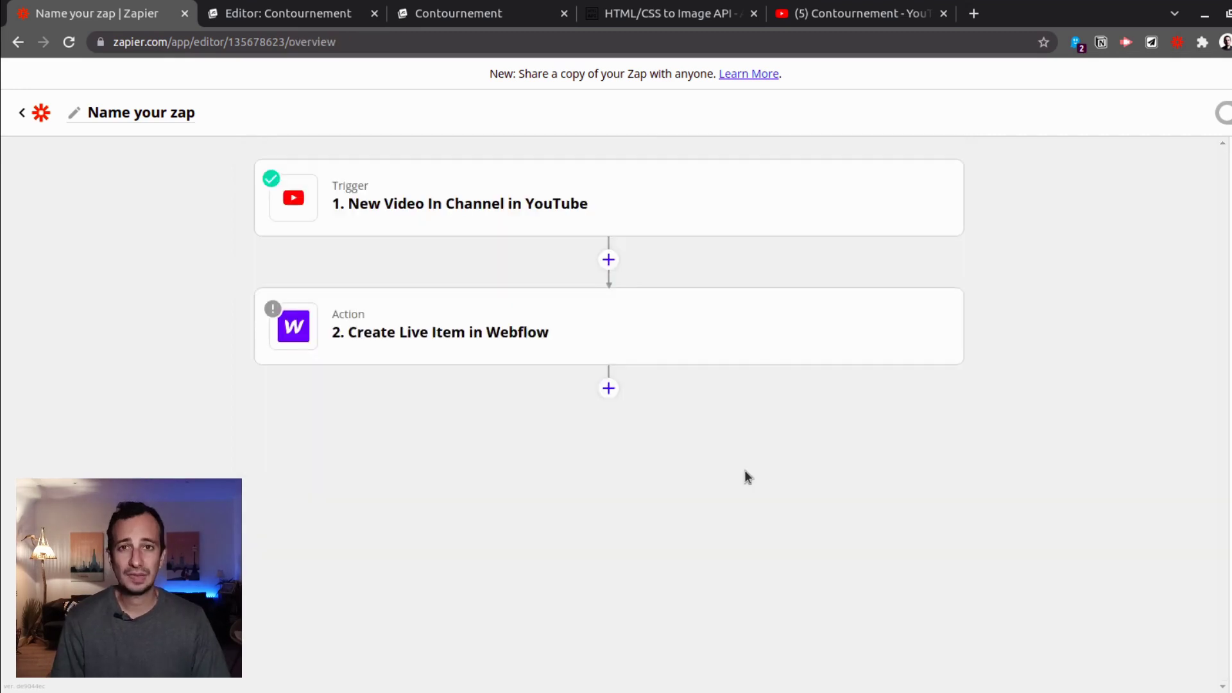
- Insert a Formatter by Zapier action with the Utilities event between the YouTube trigger and the Webflow action, and continue to its setup
left_click(609, 263)
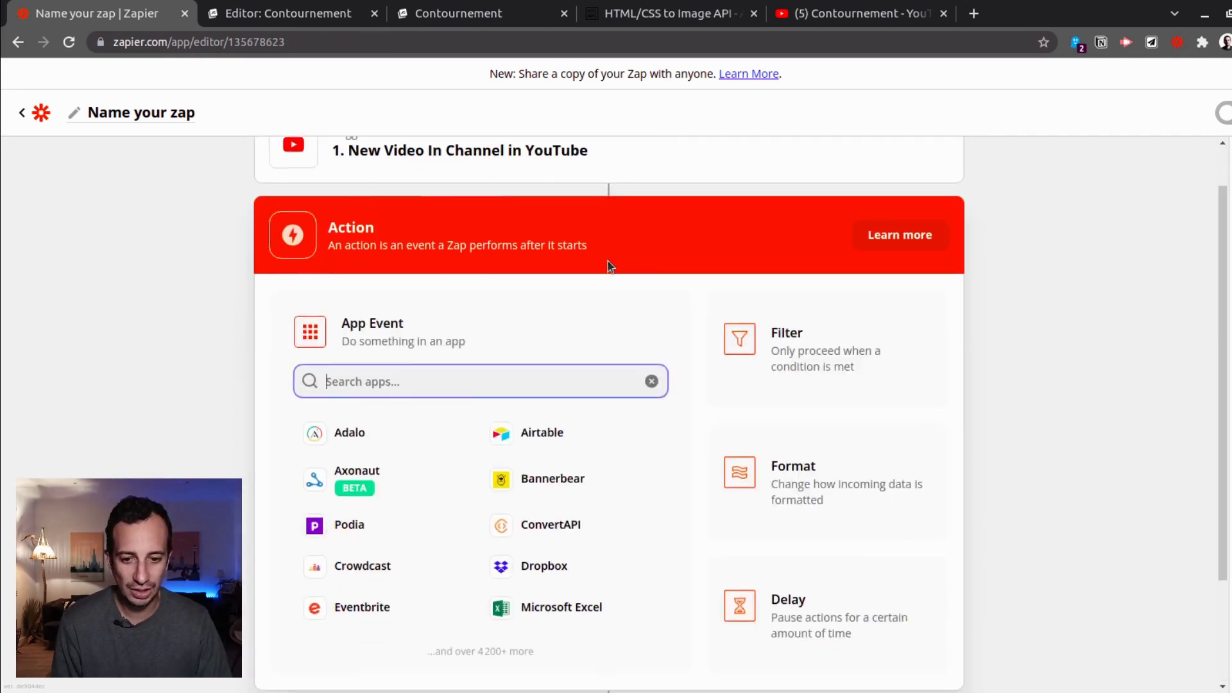
type("forma")
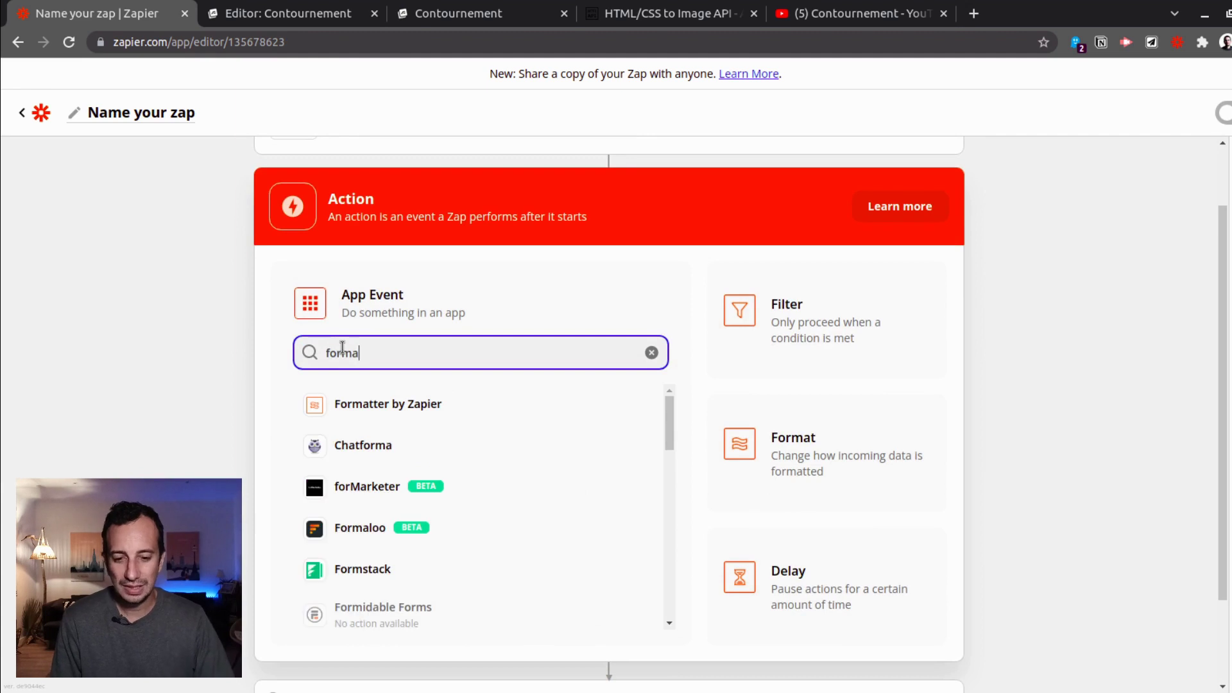
left_click(405, 419)
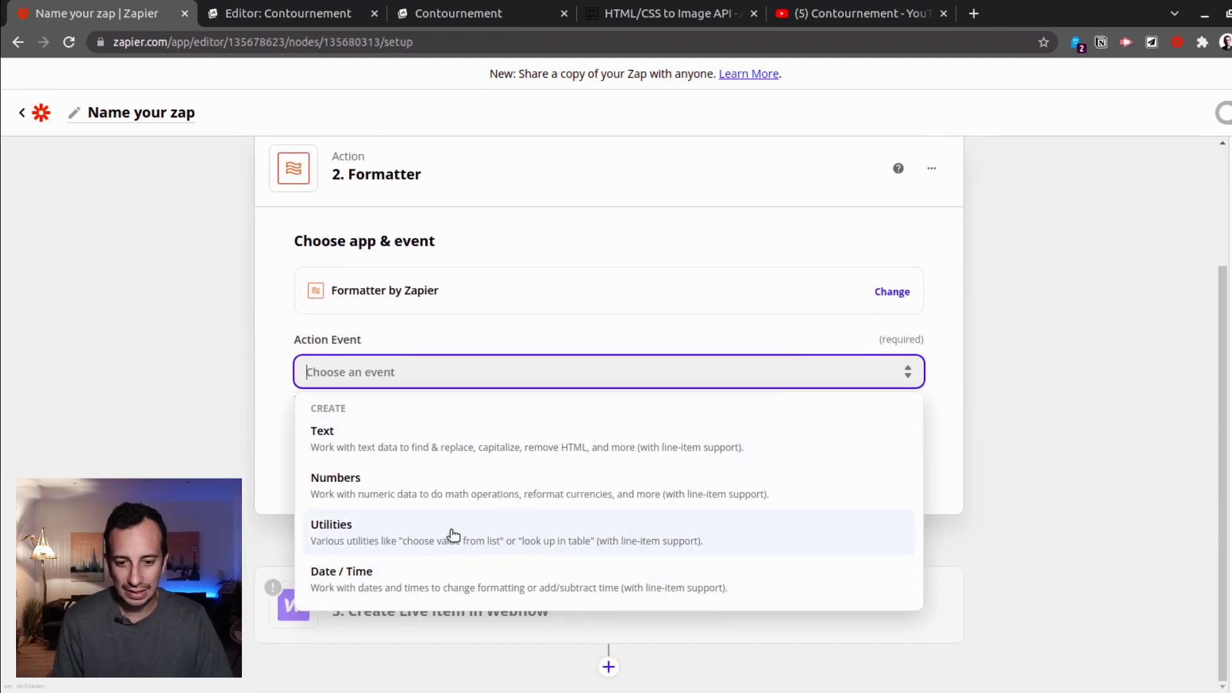
left_click(454, 534)
left_click(613, 451)
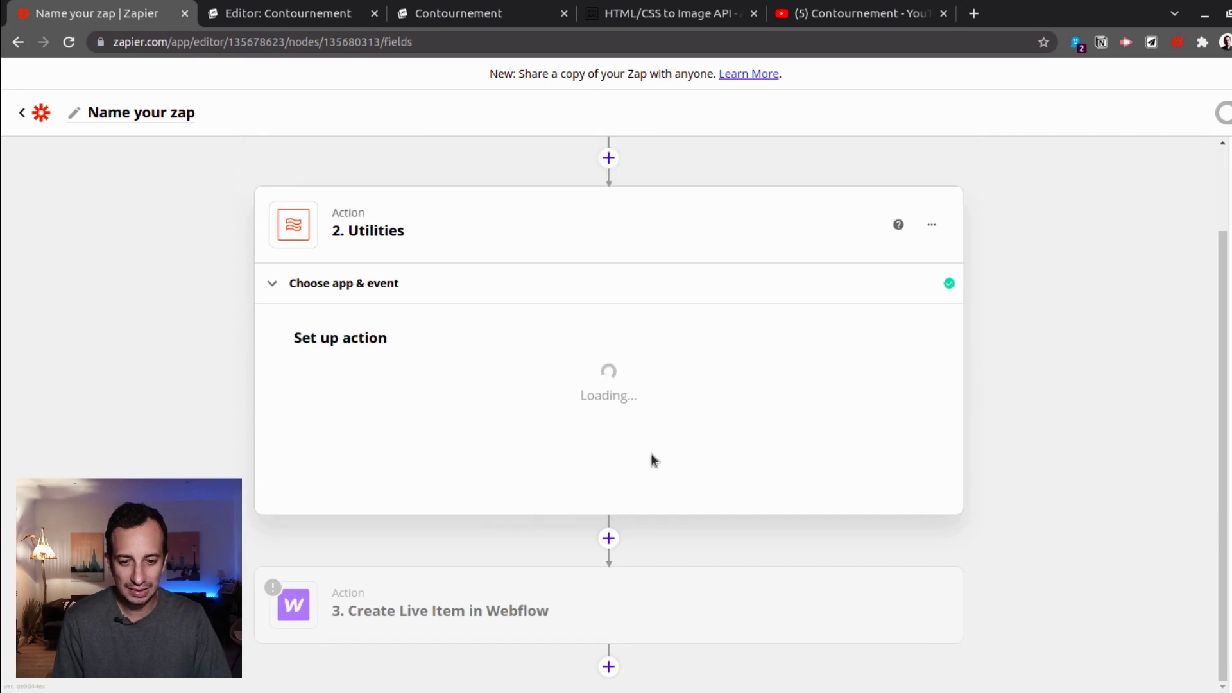
- Set the Utilities action's transform to Pick from list and its operation to Choose Random
left_click(487, 358)
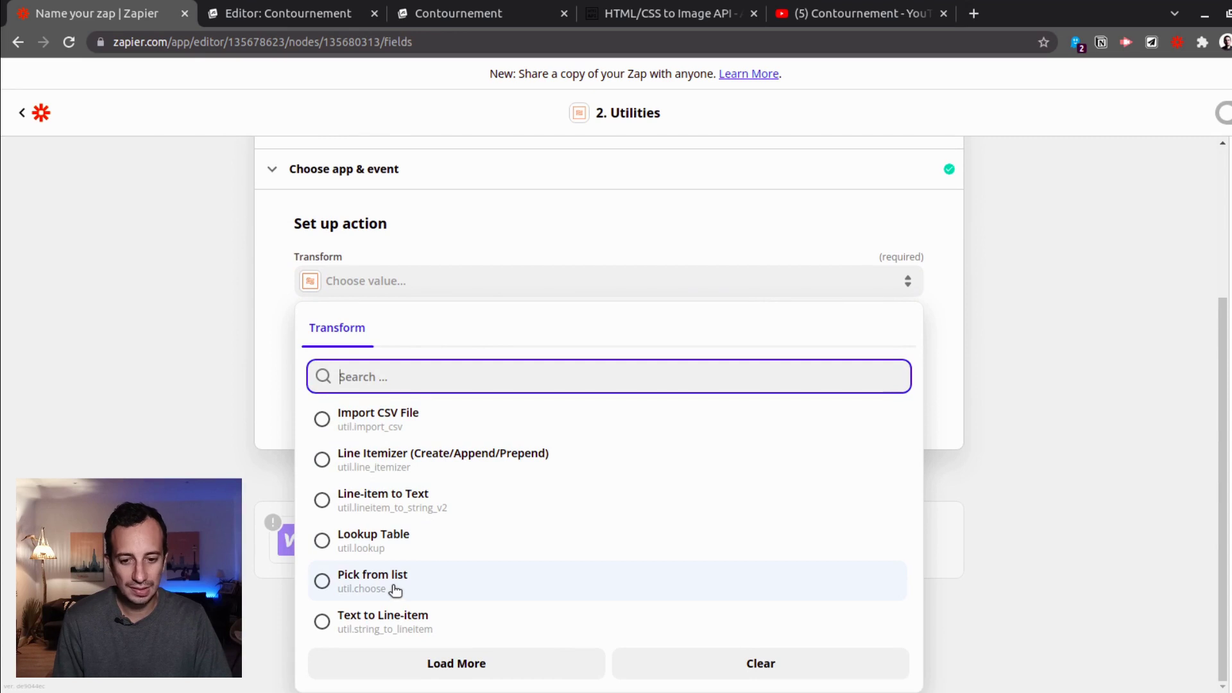
left_click(395, 589)
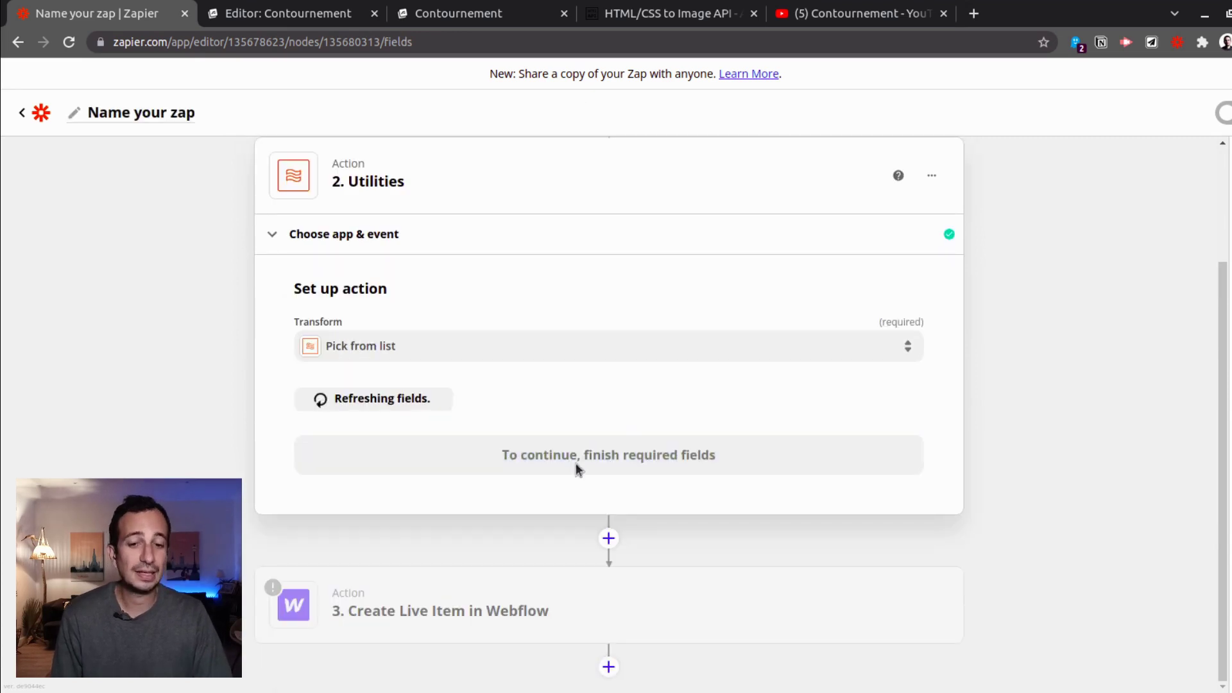
scroll(803, 347, "down", 3)
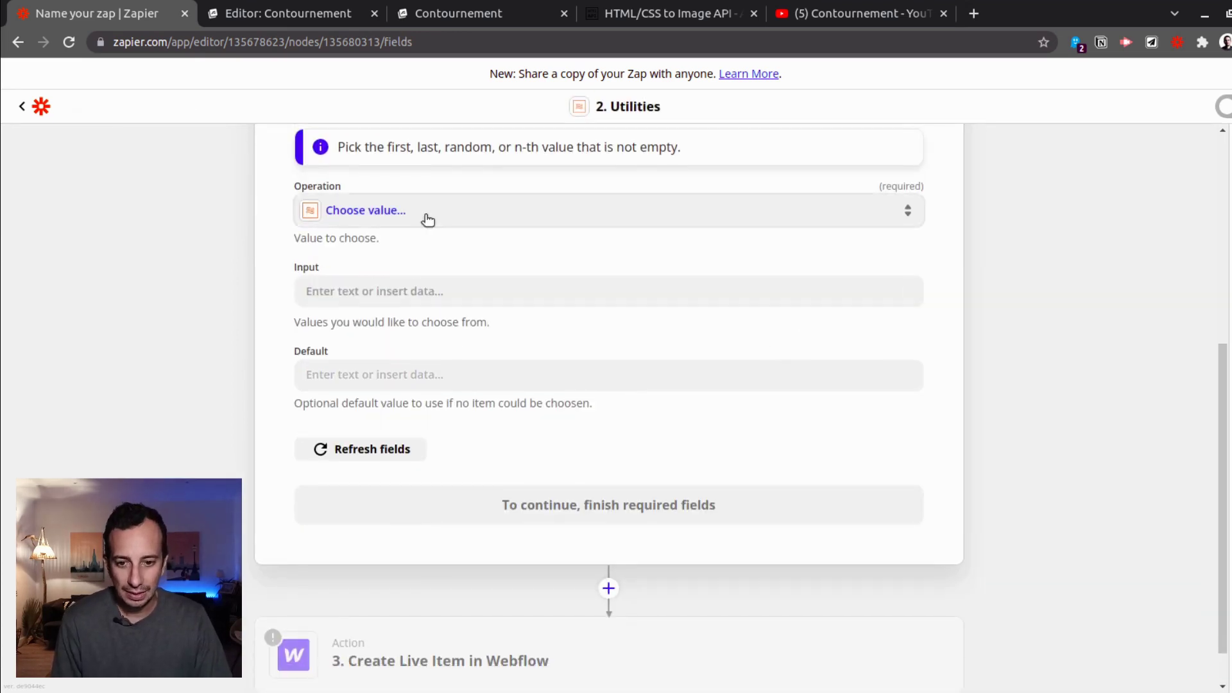
left_click(428, 219)
left_click(396, 433)
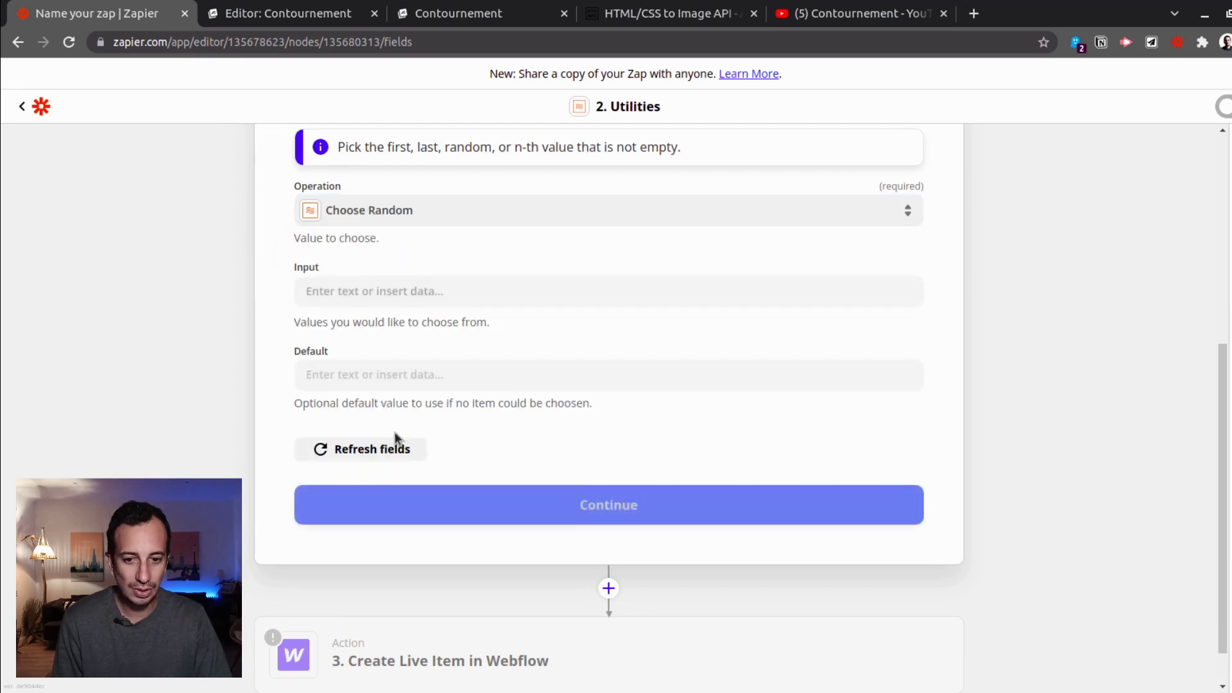
- Enter Bleu, Bleu clair, Saumon and Jaune as the input values to choose from
left_click(445, 290)
type("Bleu")
left_click(523, 335)
type("Bleu clair")
left_click(537, 379)
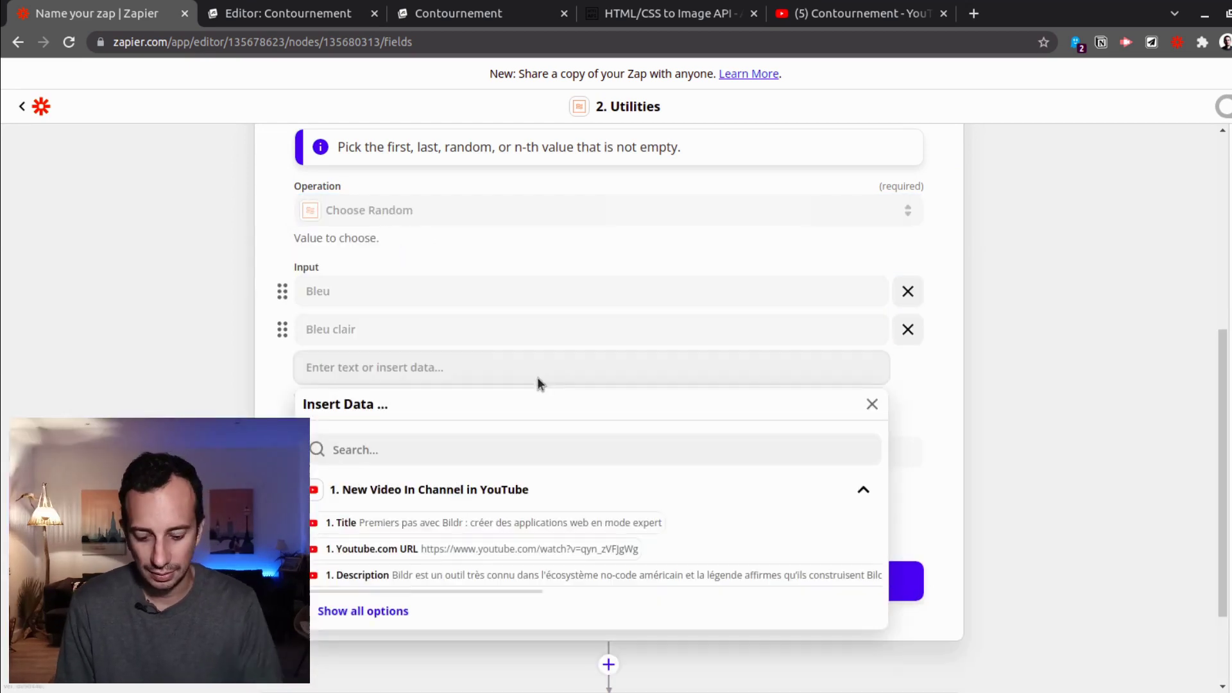
type("Saumon")
left_click(363, 407)
type("Jaune")
left_click(915, 461)
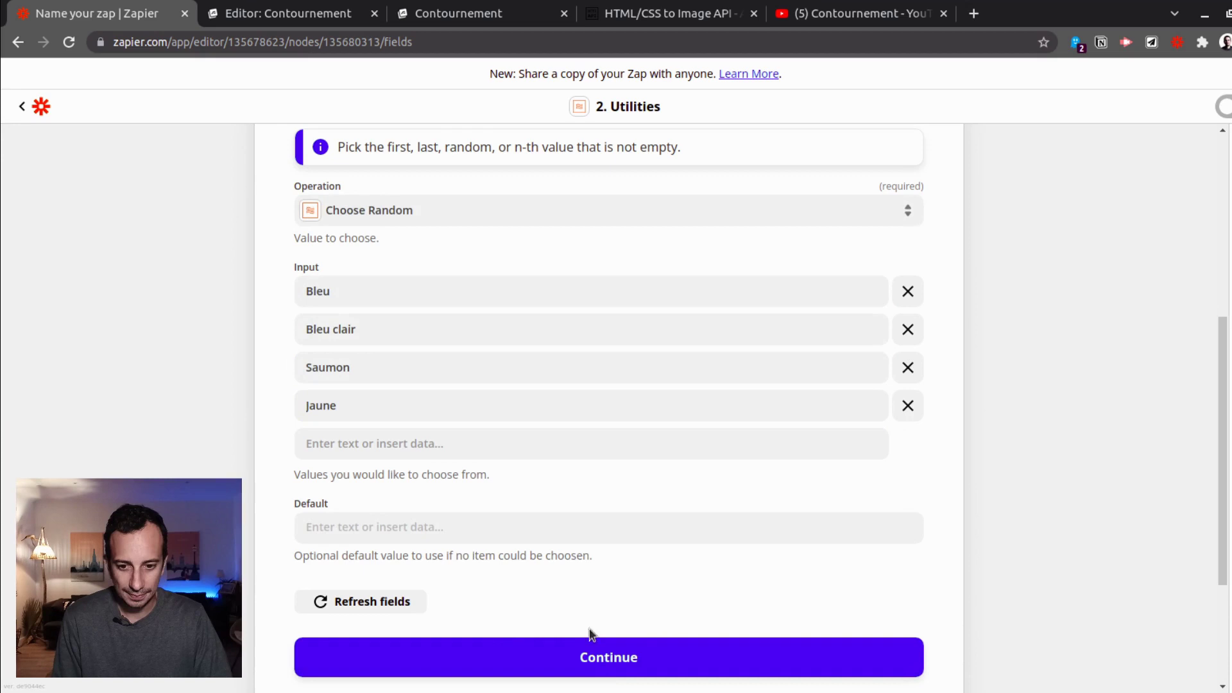
- Set the Utilities action's default value to Bleu
left_click(360, 530)
type("Bleu")
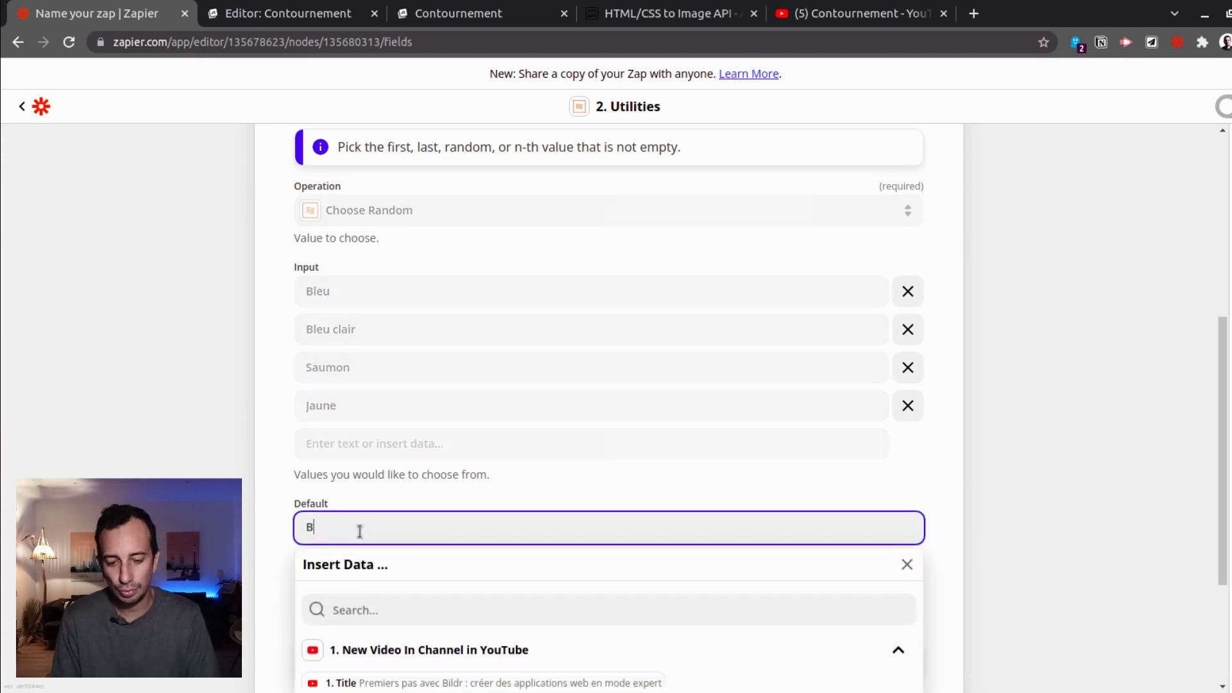
left_click(908, 486)
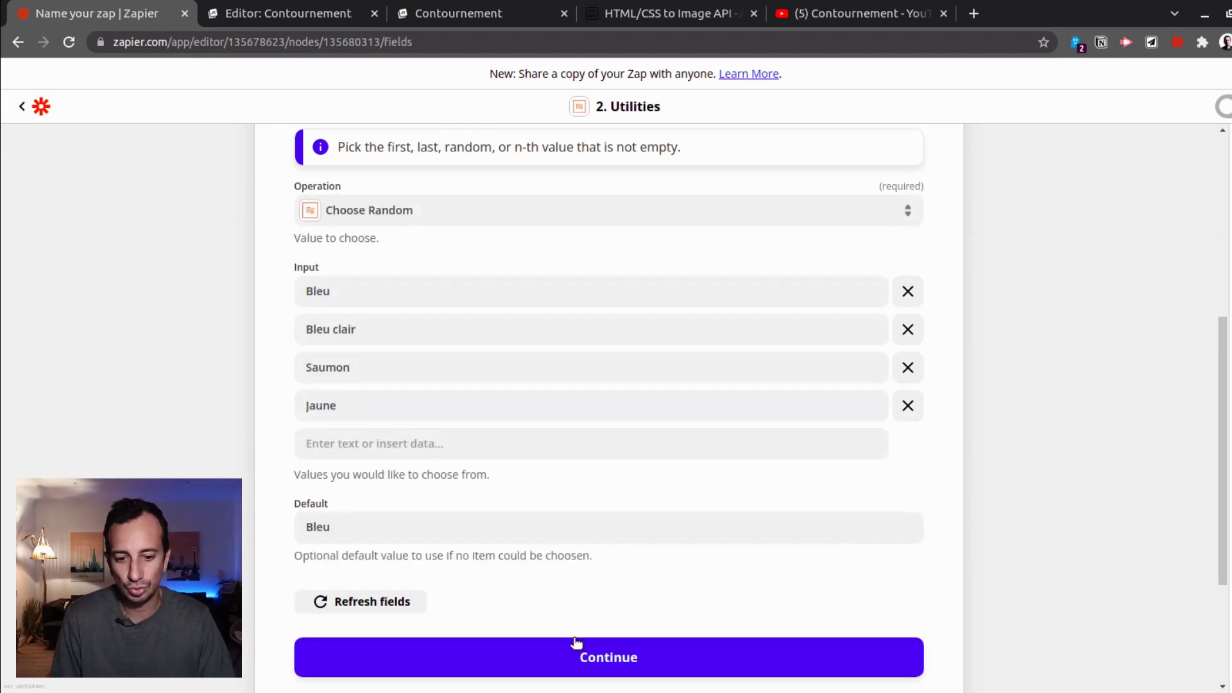
- Continue to the Utilities action's test, run it for review and close the action
left_click(578, 648)
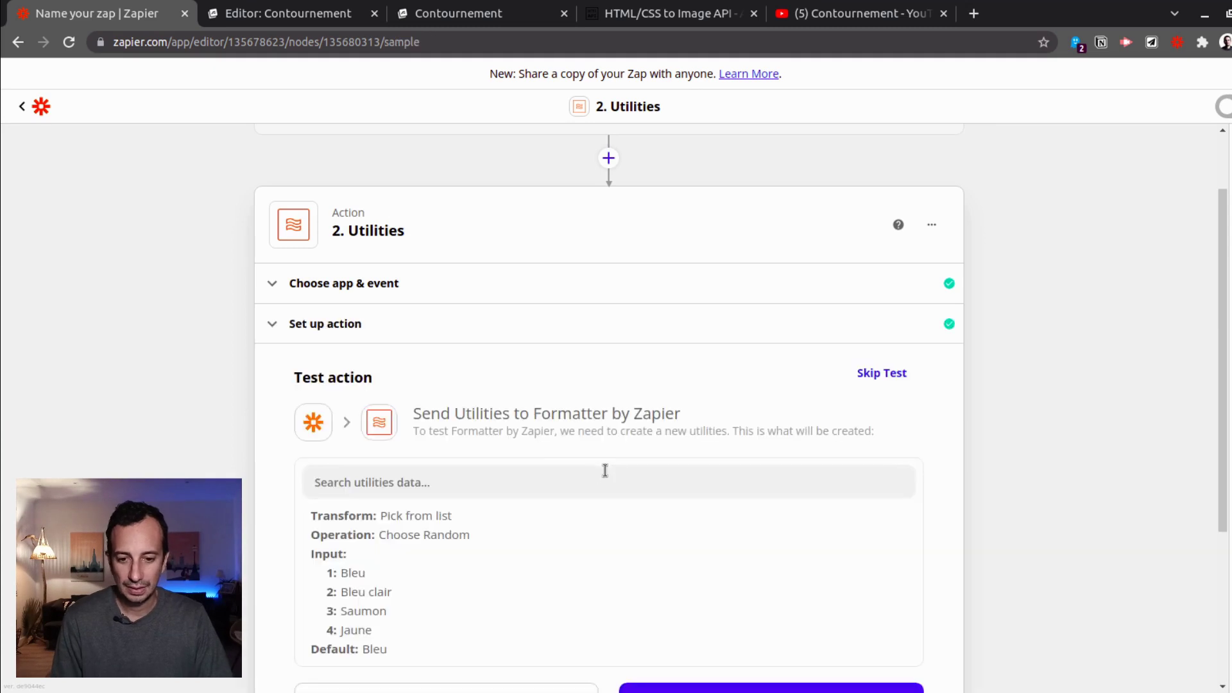
left_click(405, 530)
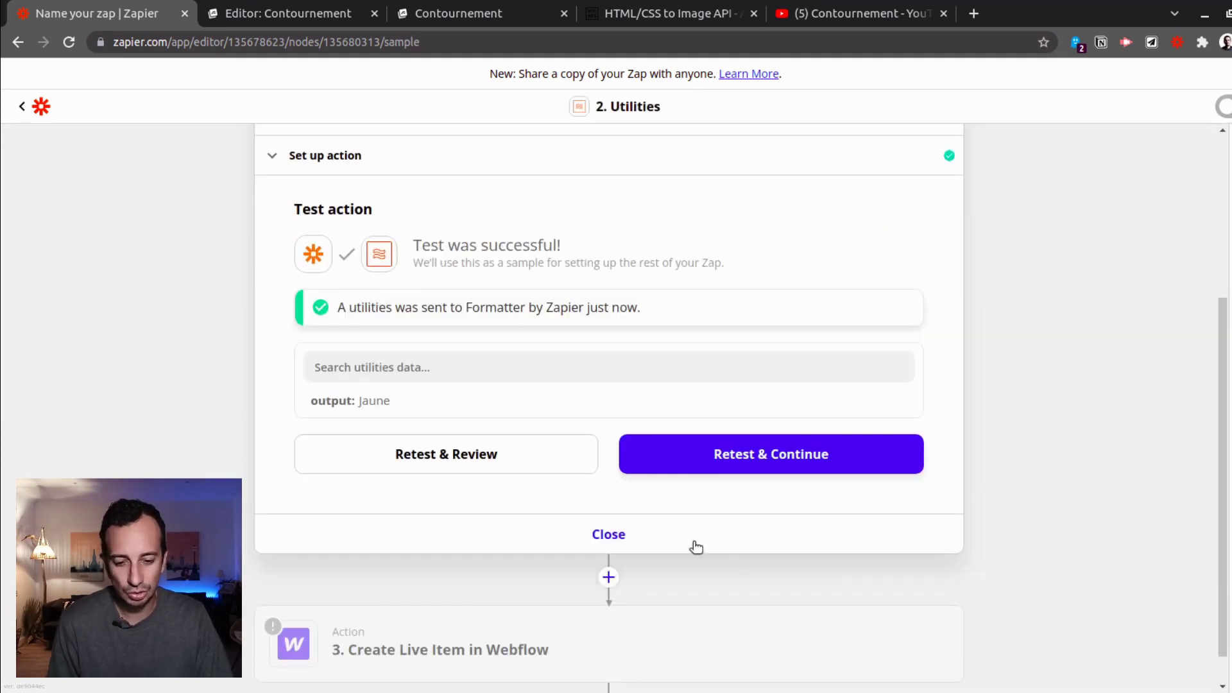
left_click(565, 534)
- Replace Bleu in the Webflow action's Background field with the Output of the Utilities step
left_click(506, 437)
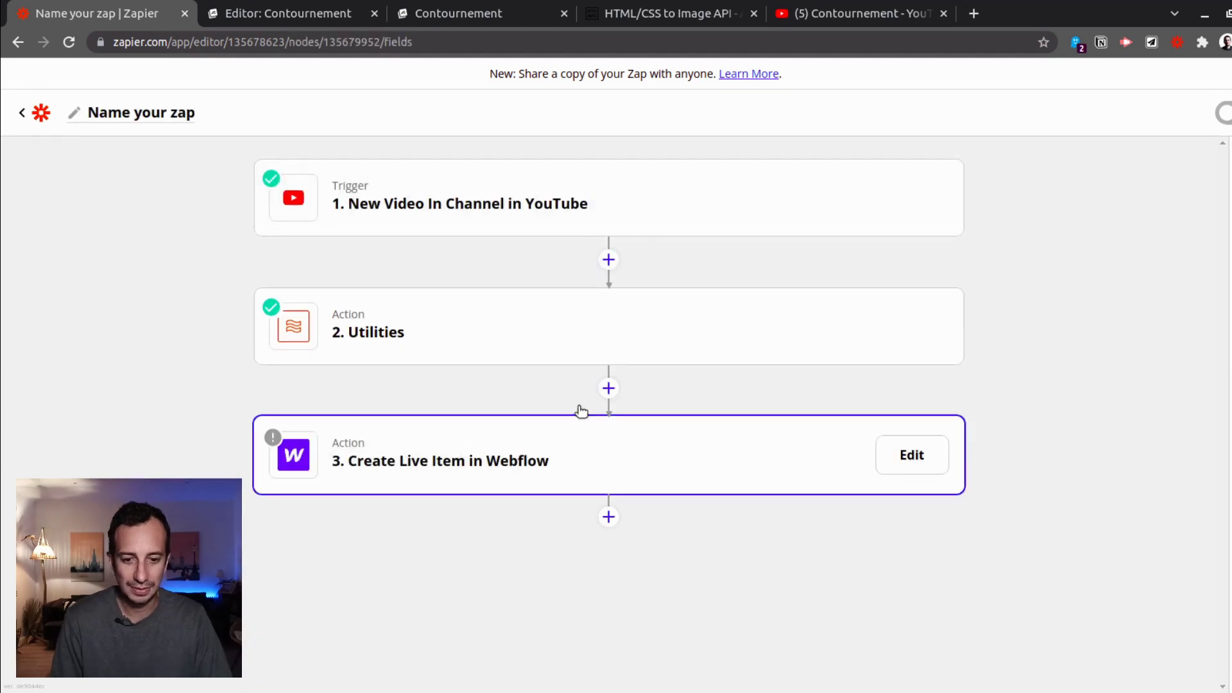
scroll(850, 471, "down", 3)
left_click(379, 472)
left_click(359, 404)
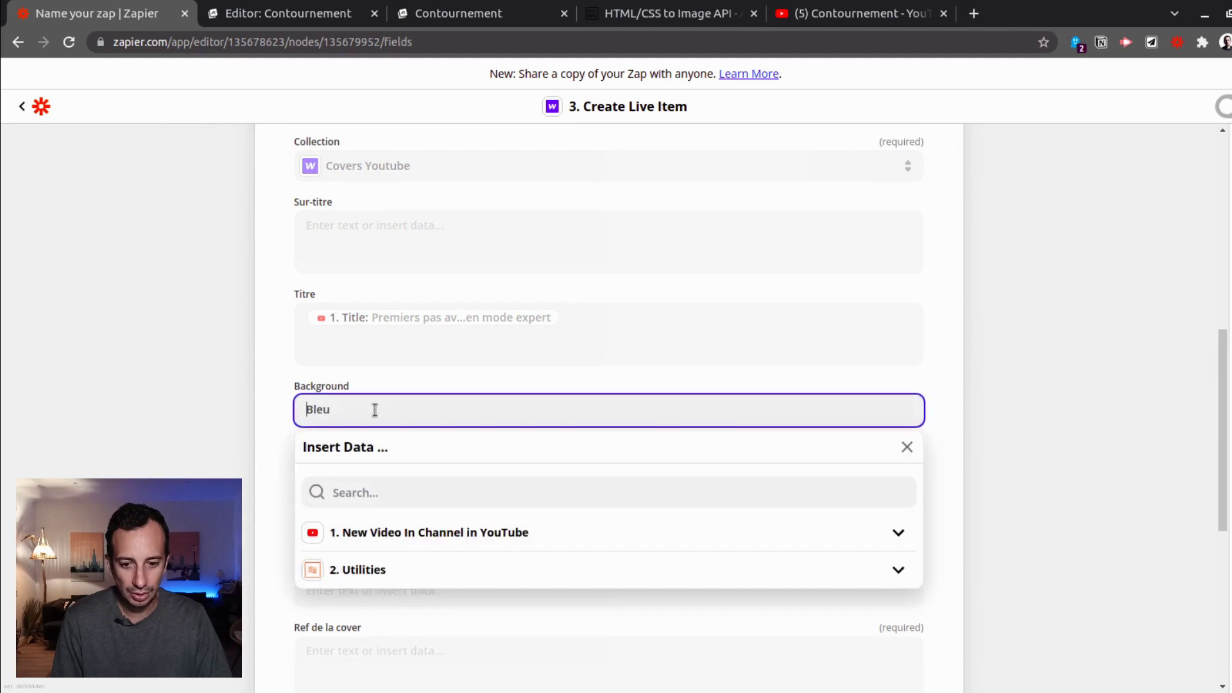
key("Delete")
key("Delete")
key("Delete")
key("Delete")
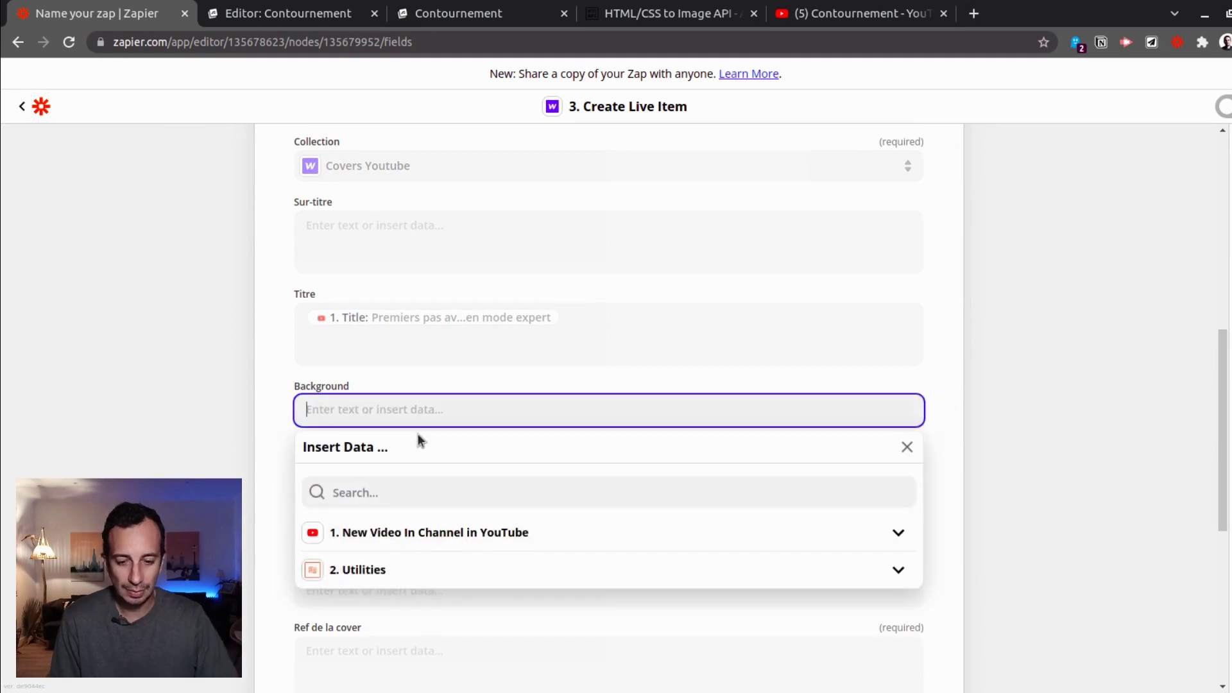
left_click(354, 569)
left_click(377, 606)
left_click(960, 392)
- Set the Webflow action's Illustration field to Alex dubitatif, checking the option in the Webflow editor
scroll(744, 421, "down", 2)
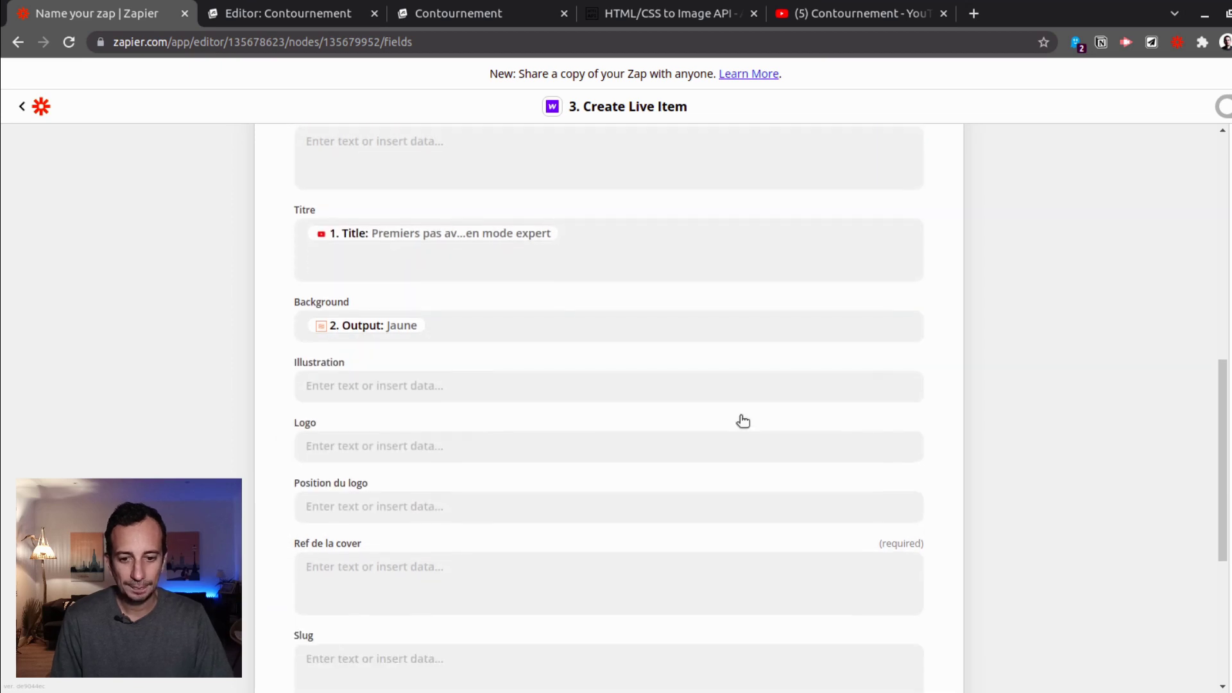
left_click(385, 386)
left_click(285, 15)
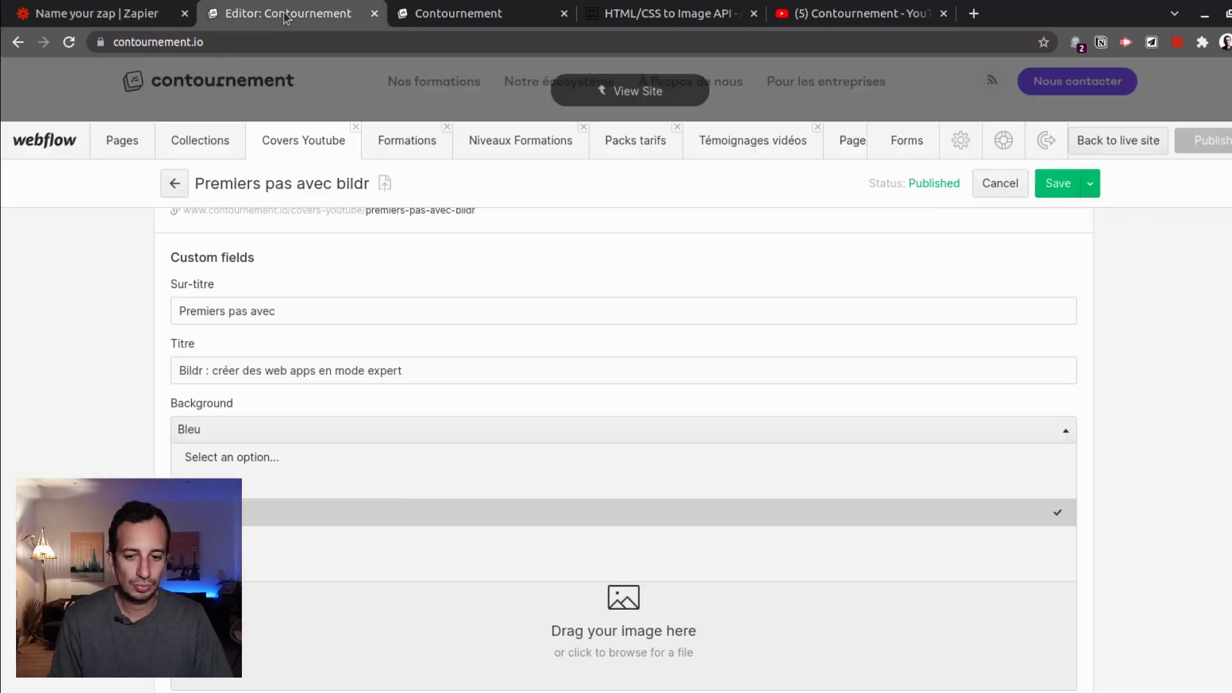
left_click(365, 400)
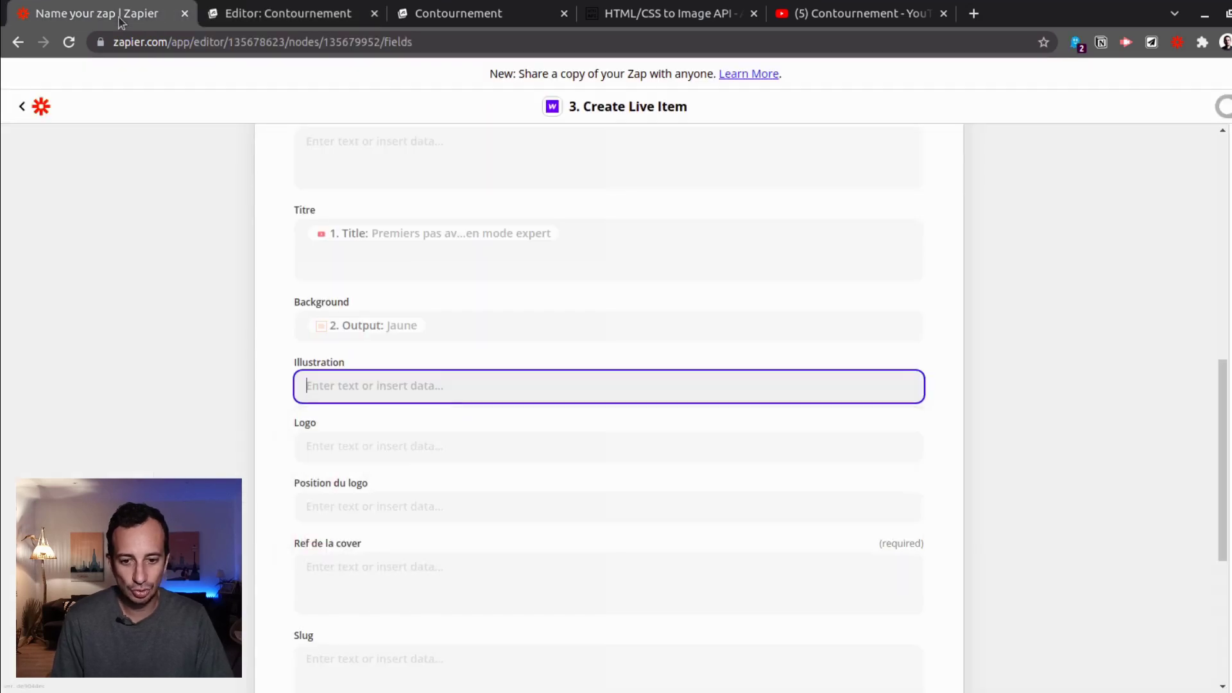
left_click(96, 13)
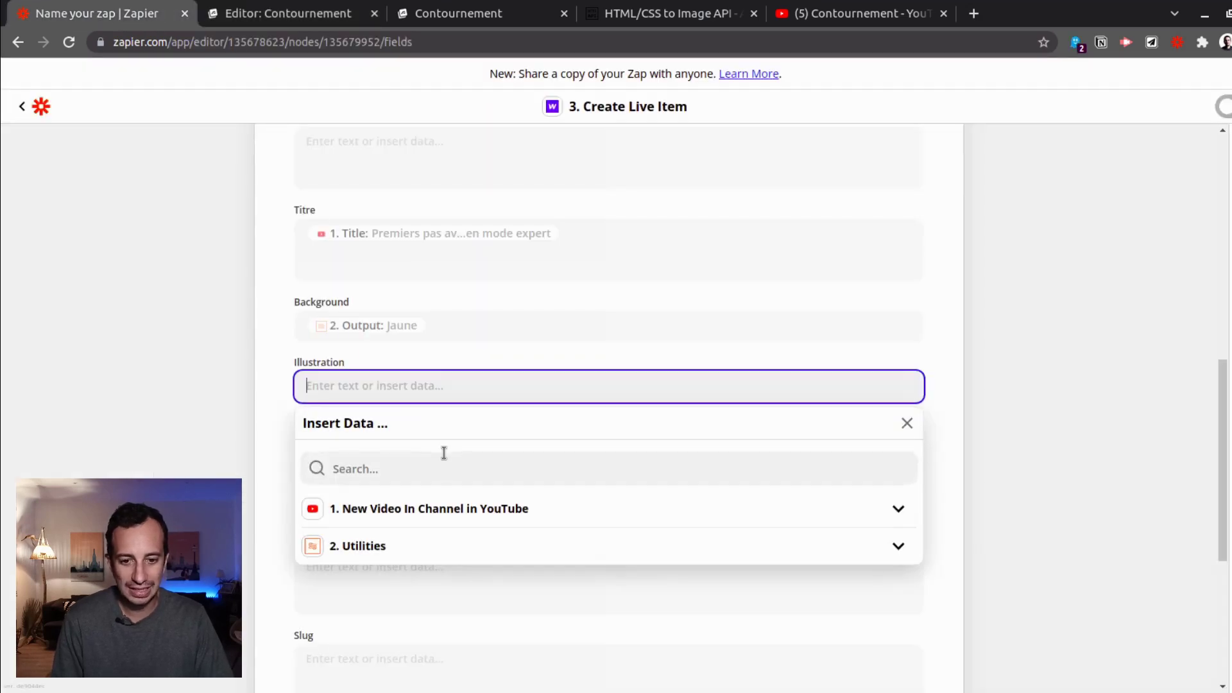
type("Alex")
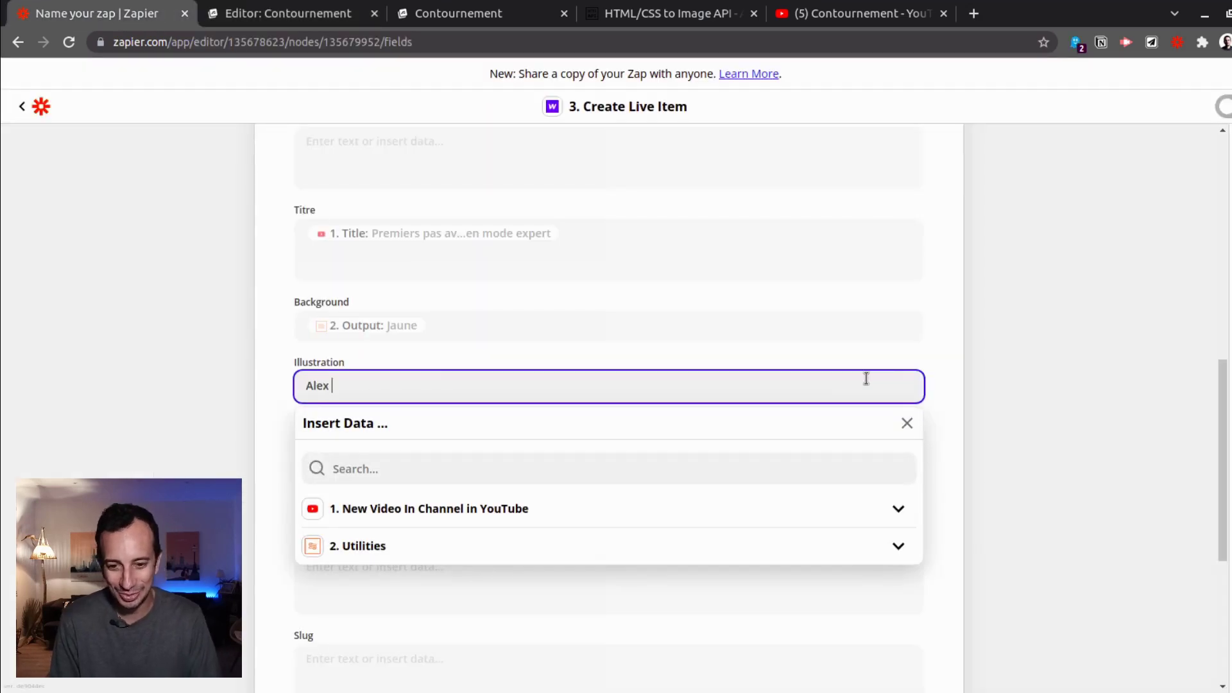
type(" dubitatif")
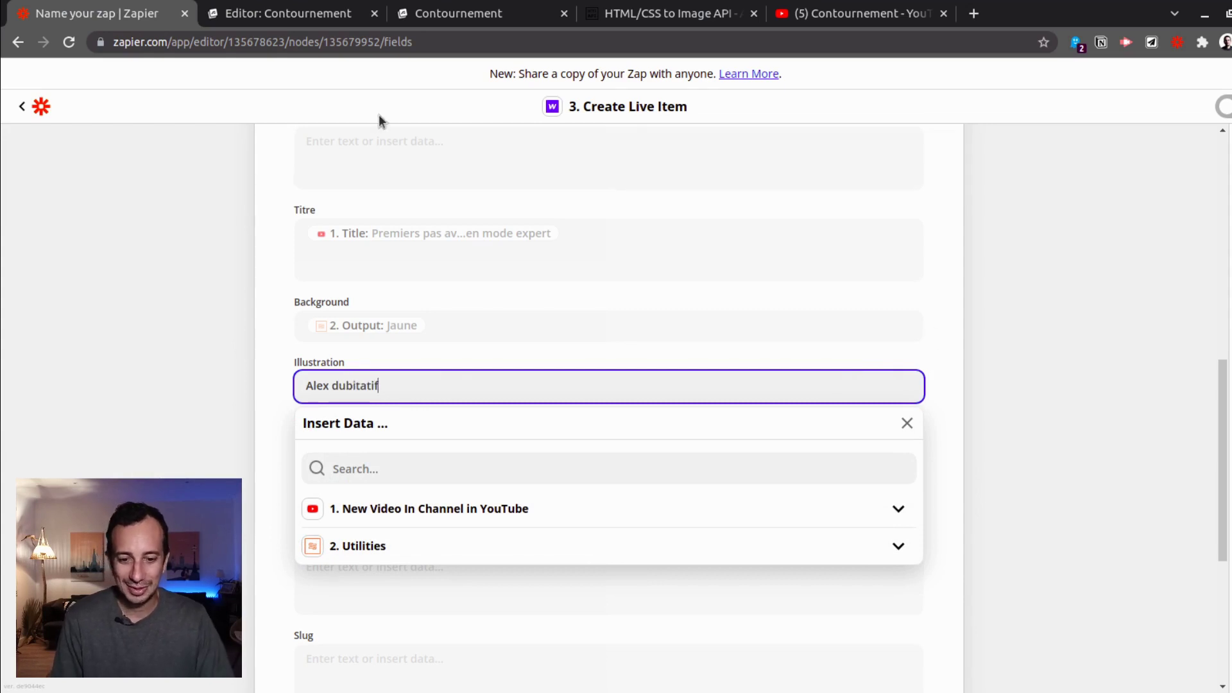
key("shift+Tab")
left_click(961, 387)
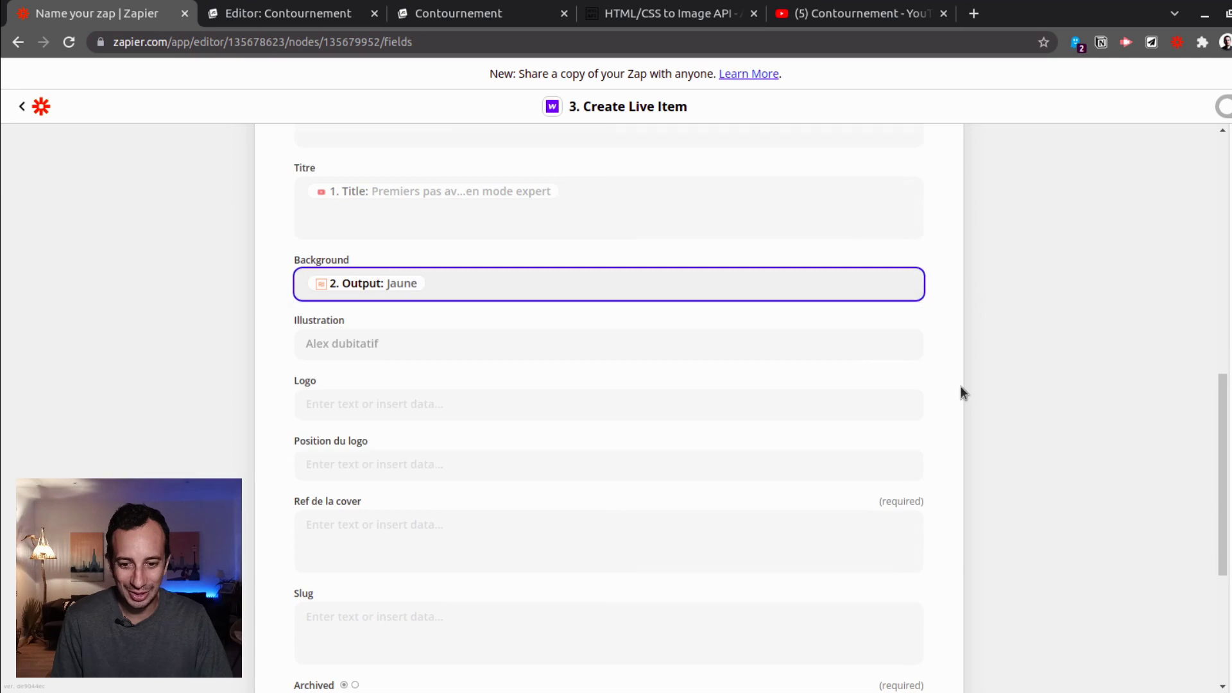
- Map the YouTube video's Title to the Webflow action's required Ref de la cover field
scroll(1053, 388, "down", 2)
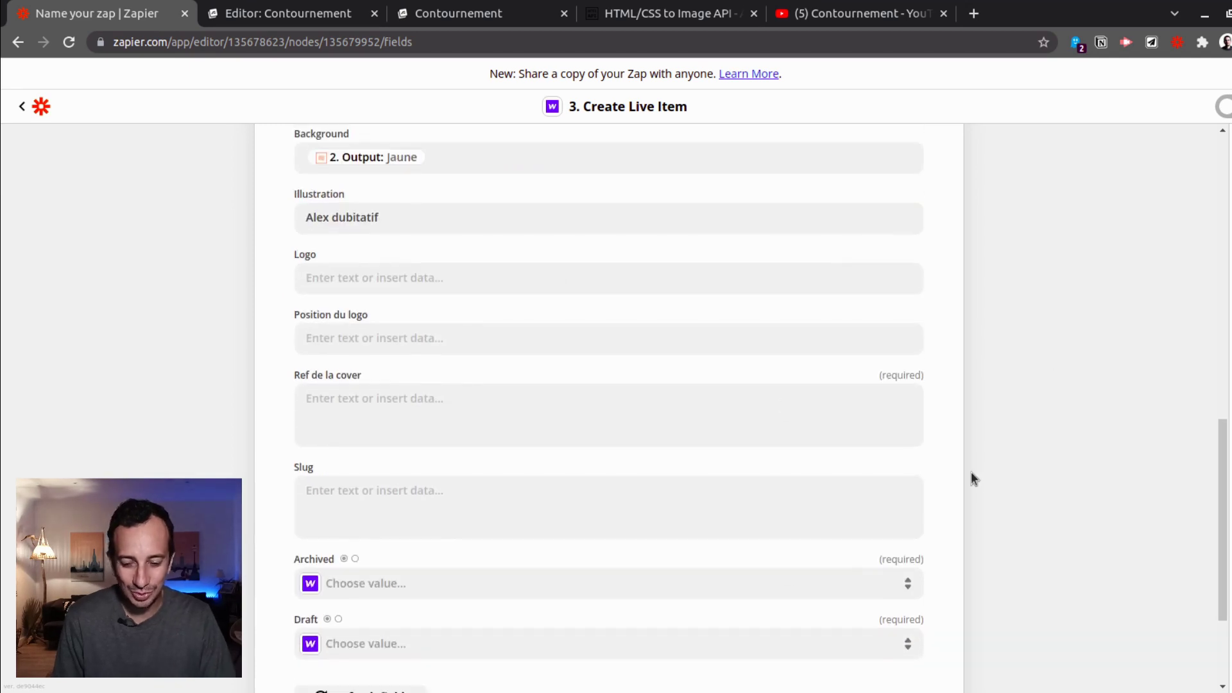
scroll(971, 476, "down", 2)
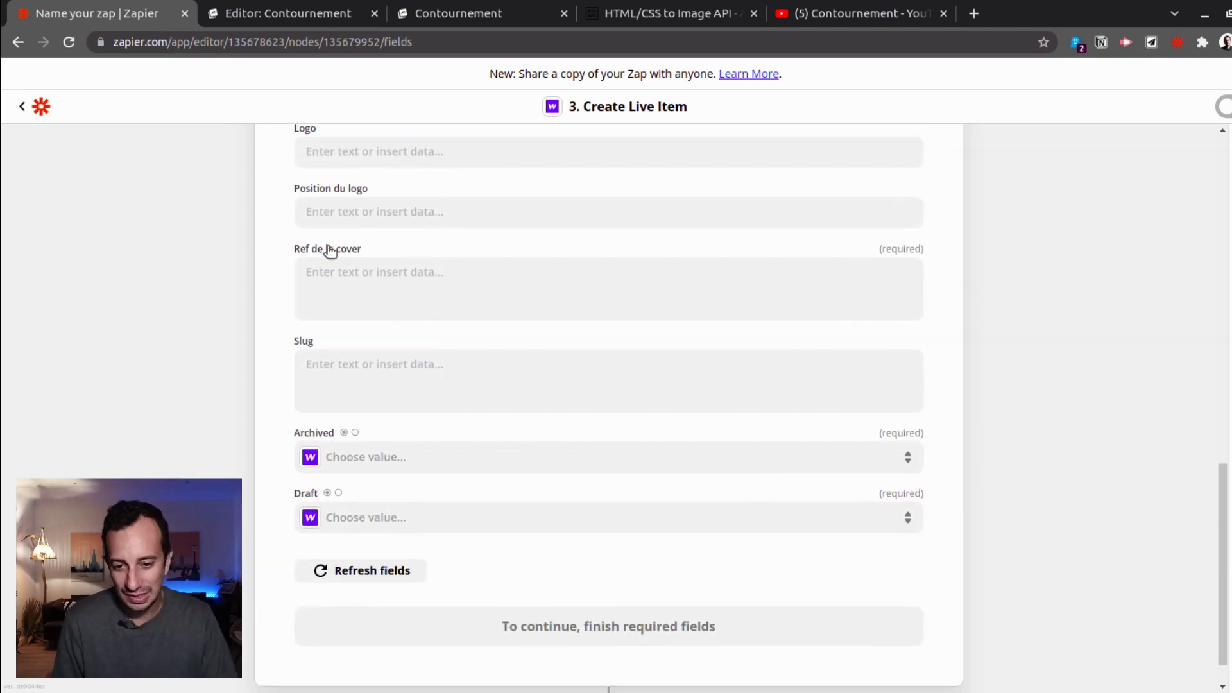
left_click(371, 294)
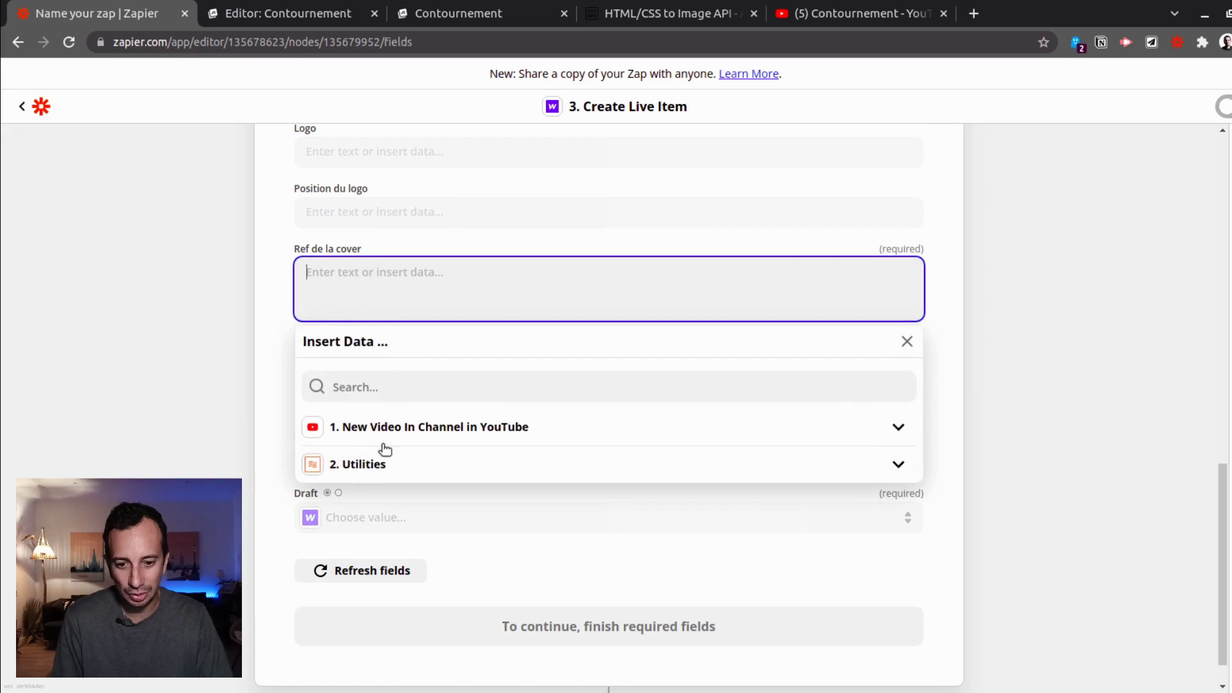
left_click(374, 465)
left_click(493, 440)
left_click(494, 428)
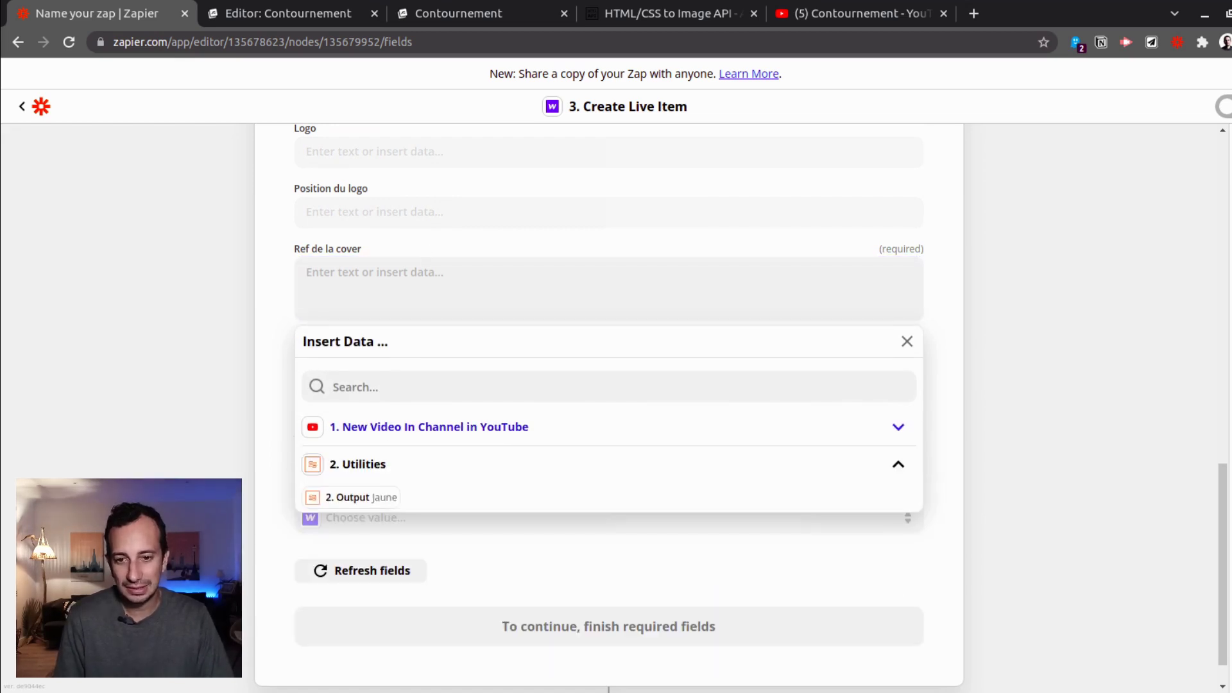
left_click(420, 467)
left_click(494, 425)
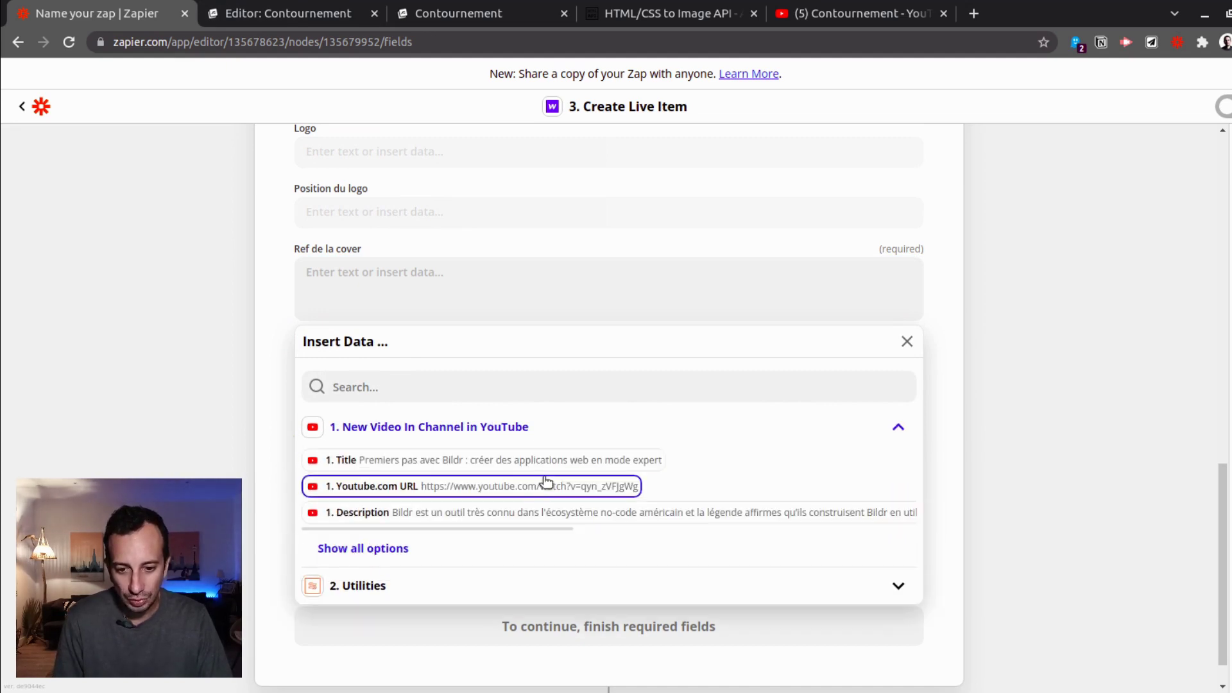
scroll(521, 474, "down", 1)
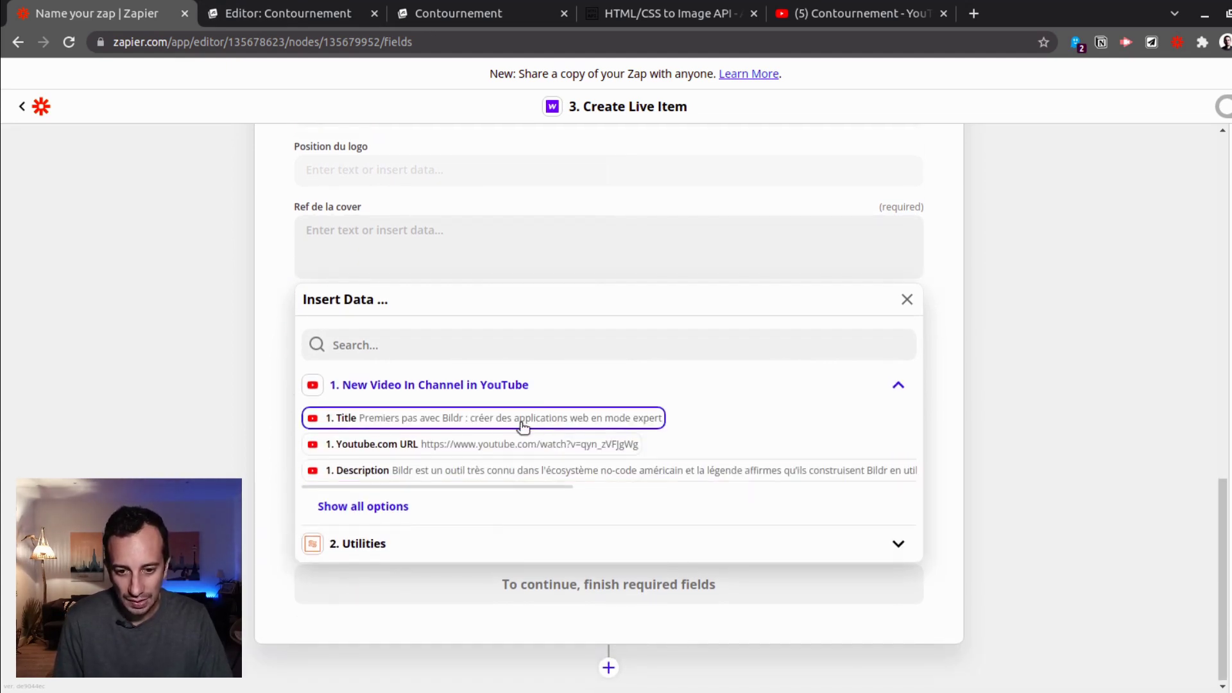
left_click(618, 418)
key("Tab")
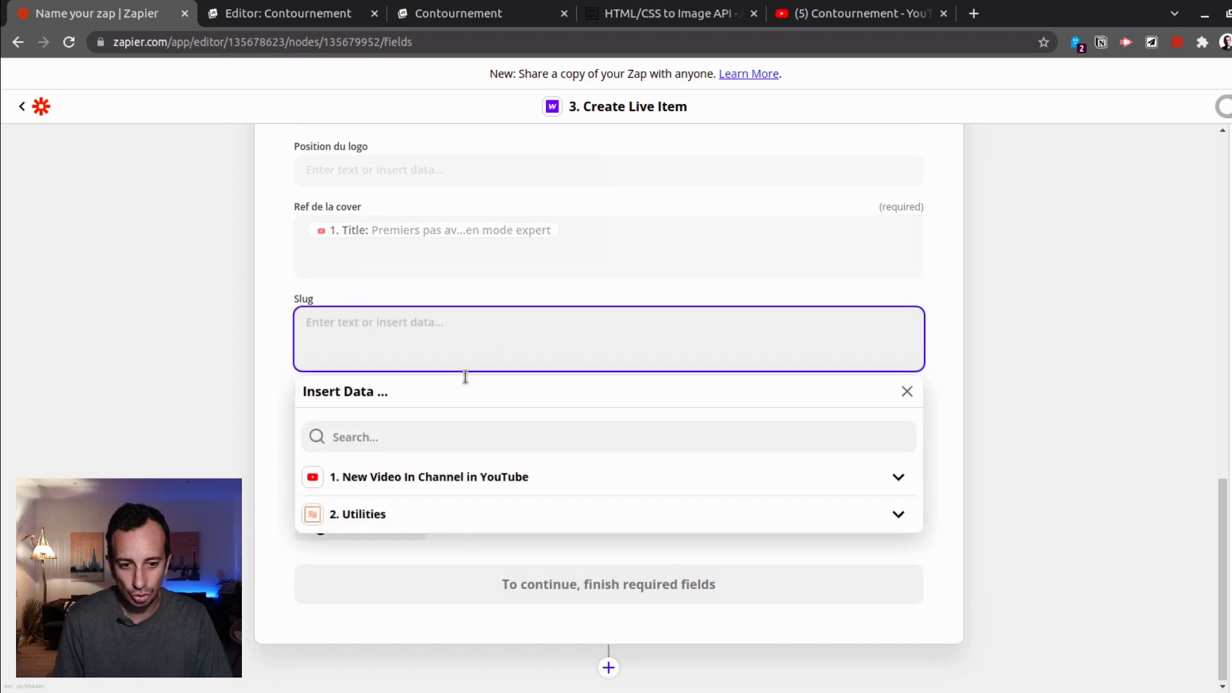
left_click(942, 319)
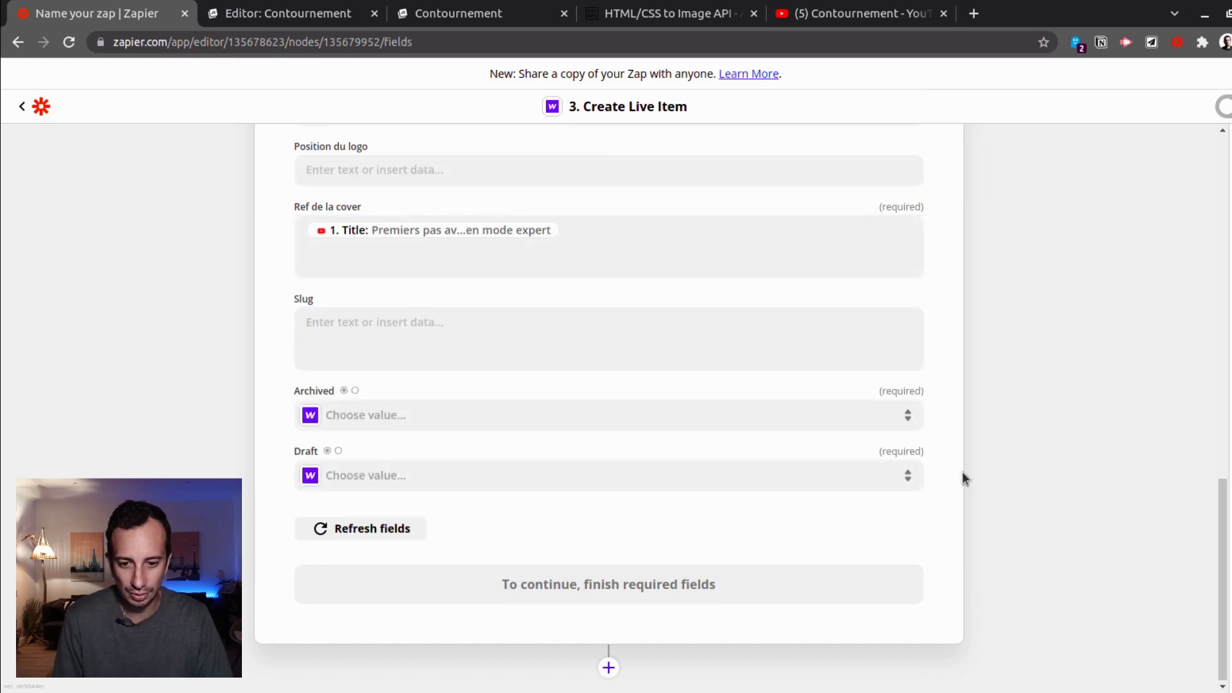
- Complete the Webflow action's setup with Archived and Draft set to false, and send a test item to Webflow
left_click(656, 597)
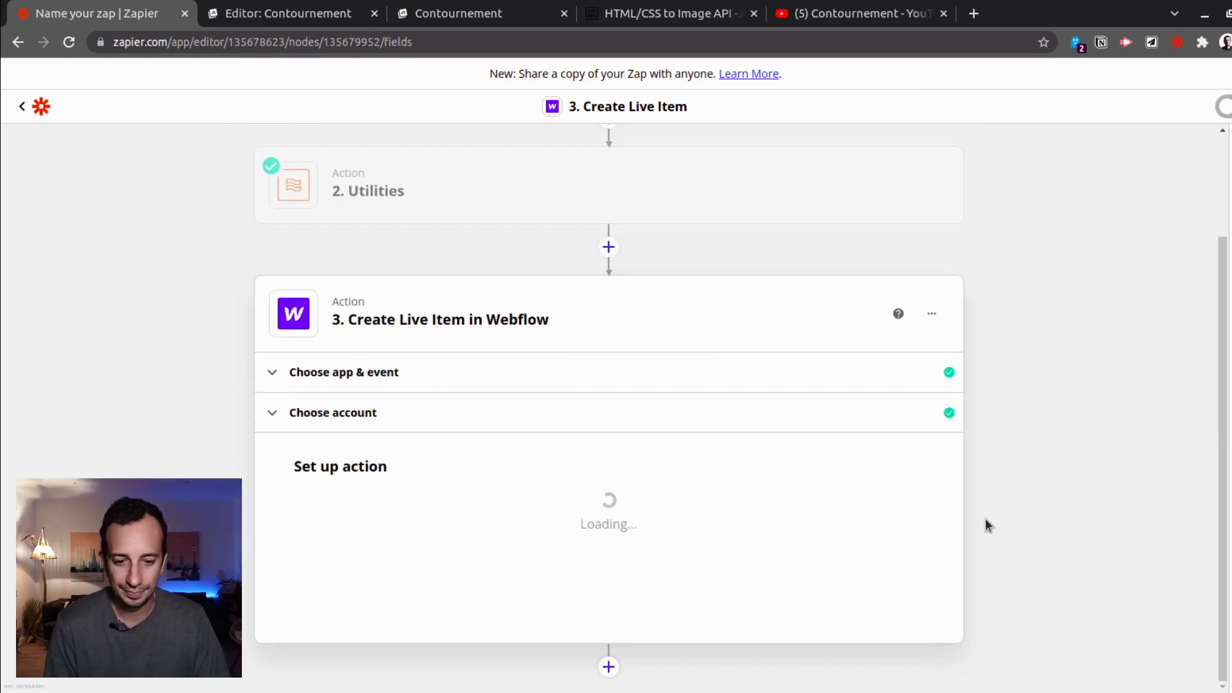
left_click(630, 574)
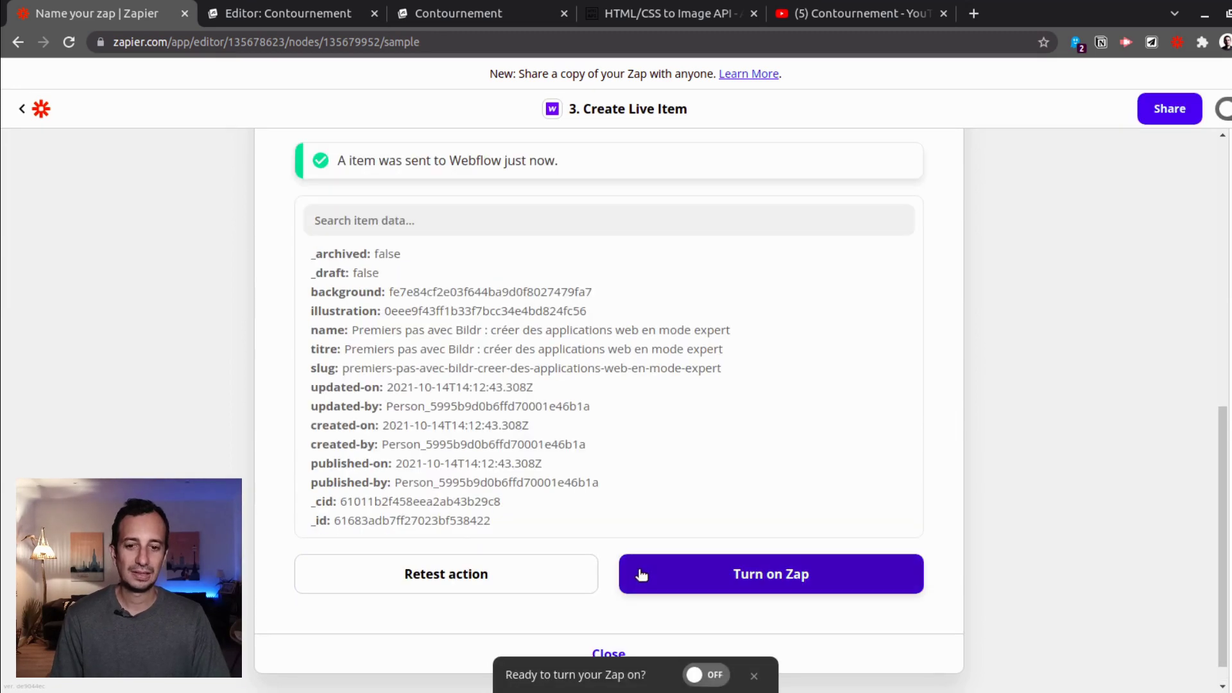
scroll(715, 452, "down", 1)
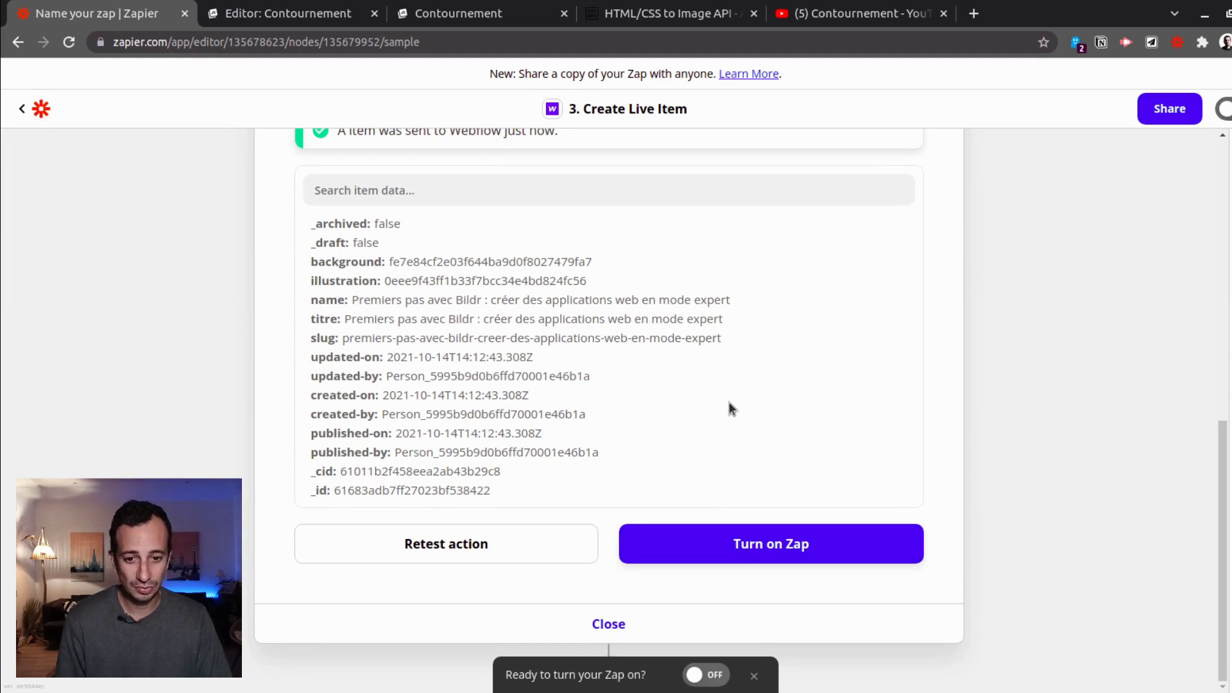
scroll(727, 372, "up", 1)
- Switch to the Webflow editor, open the newly created Bildr item in Covers Youtube and review its custom fields
left_click(307, 12)
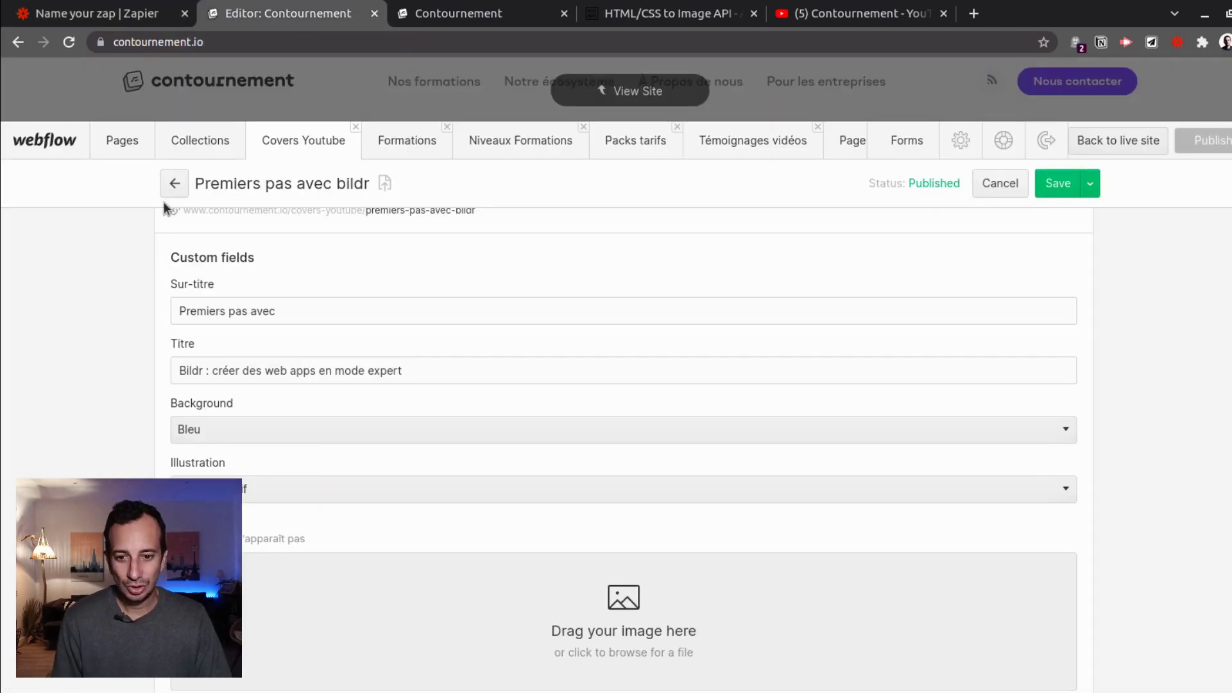
left_click(174, 184)
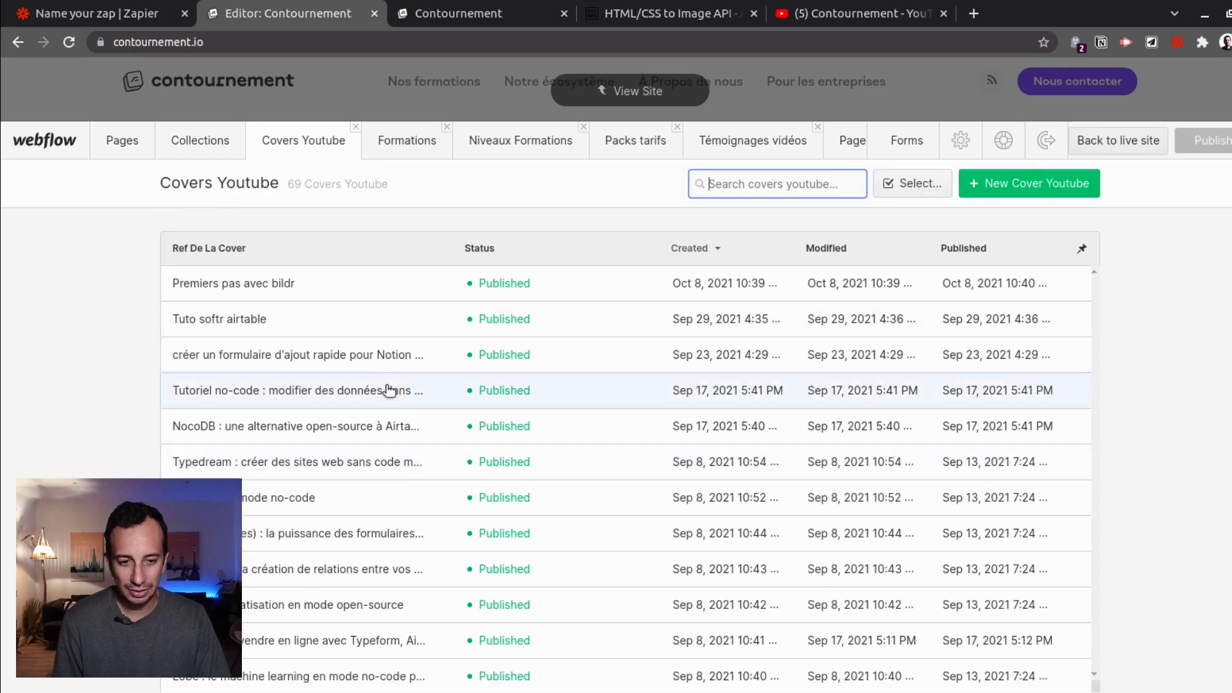
left_click(1144, 356)
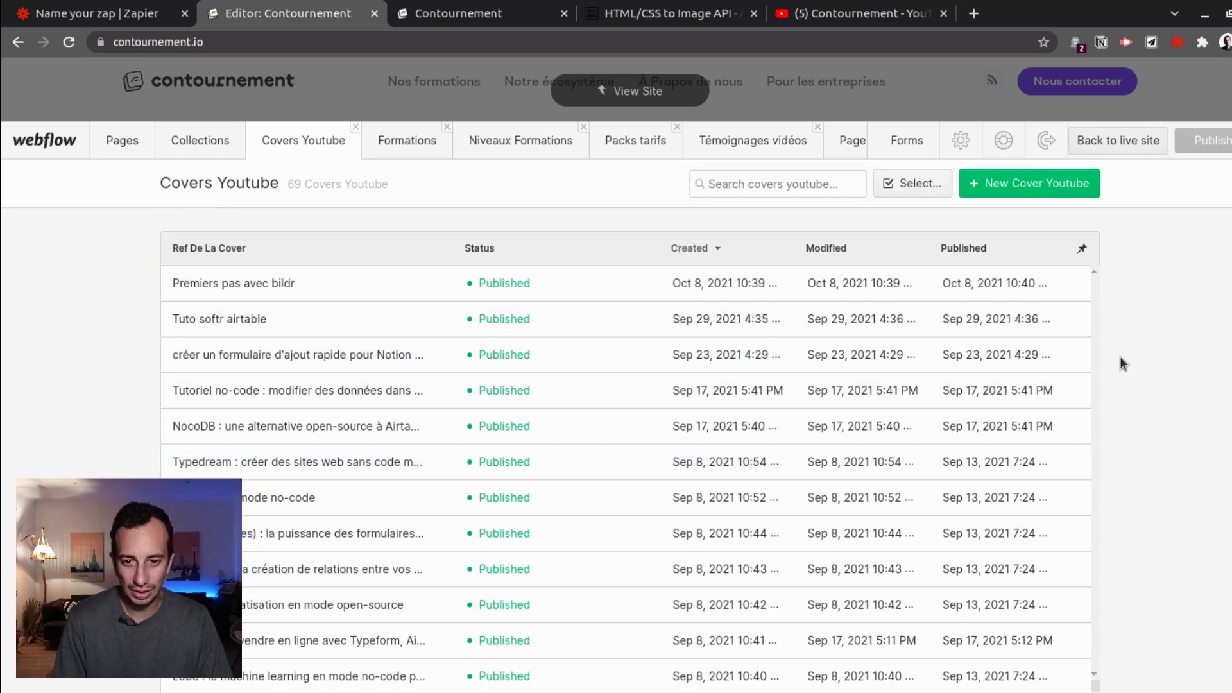
left_click(443, 146)
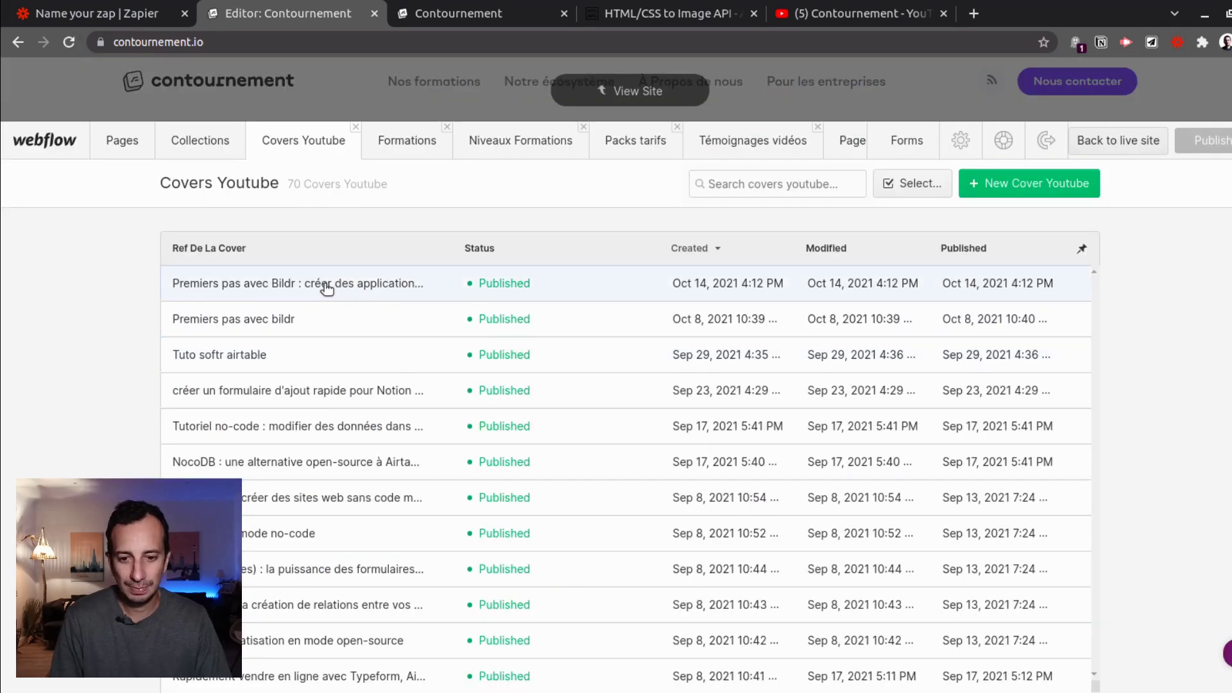
left_click(327, 288)
scroll(342, 411, "down", 3)
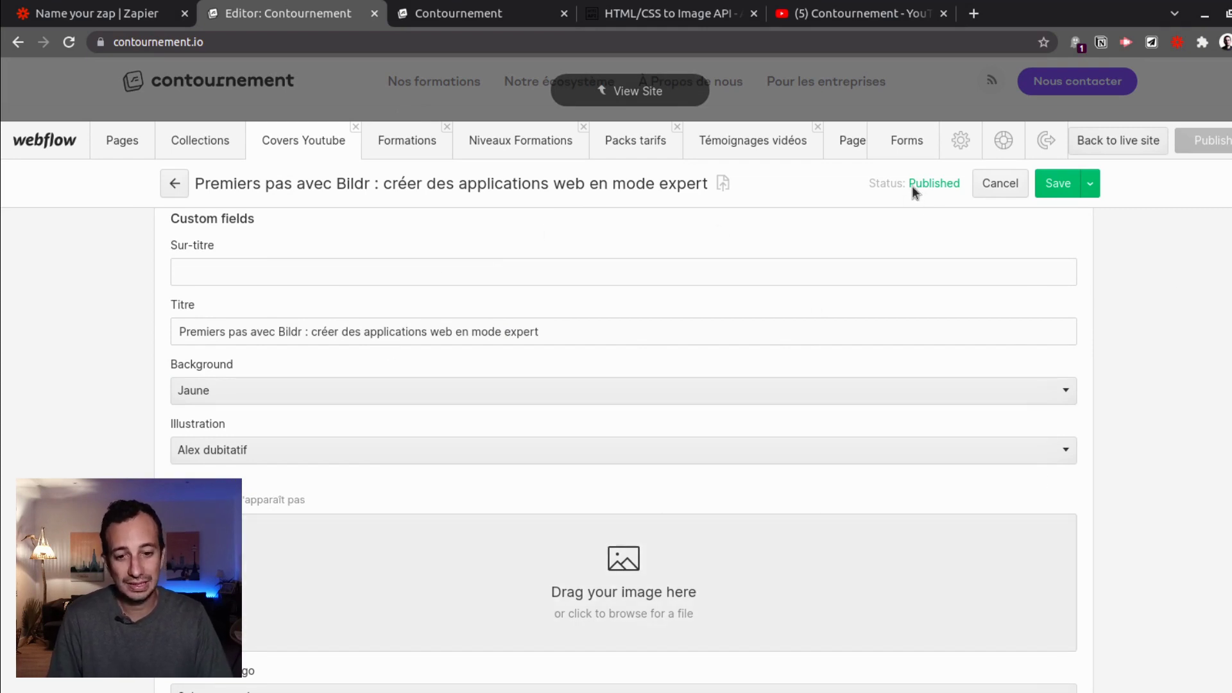
- Return to Zapier and copy the slug of the new item from the Webflow action's test data
left_click(126, 19)
scroll(539, 385, "down", 1)
scroll(392, 397, "up", 2)
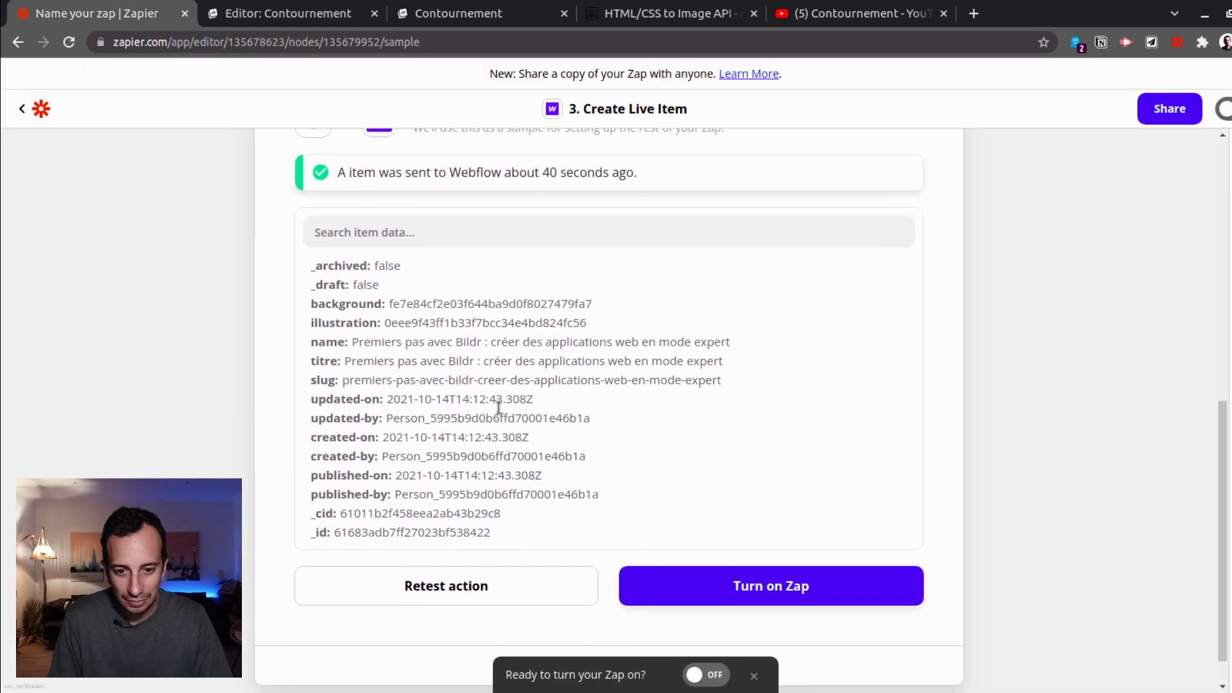
left_click_drag(743, 419, 340, 418)
key("ctrl+c")
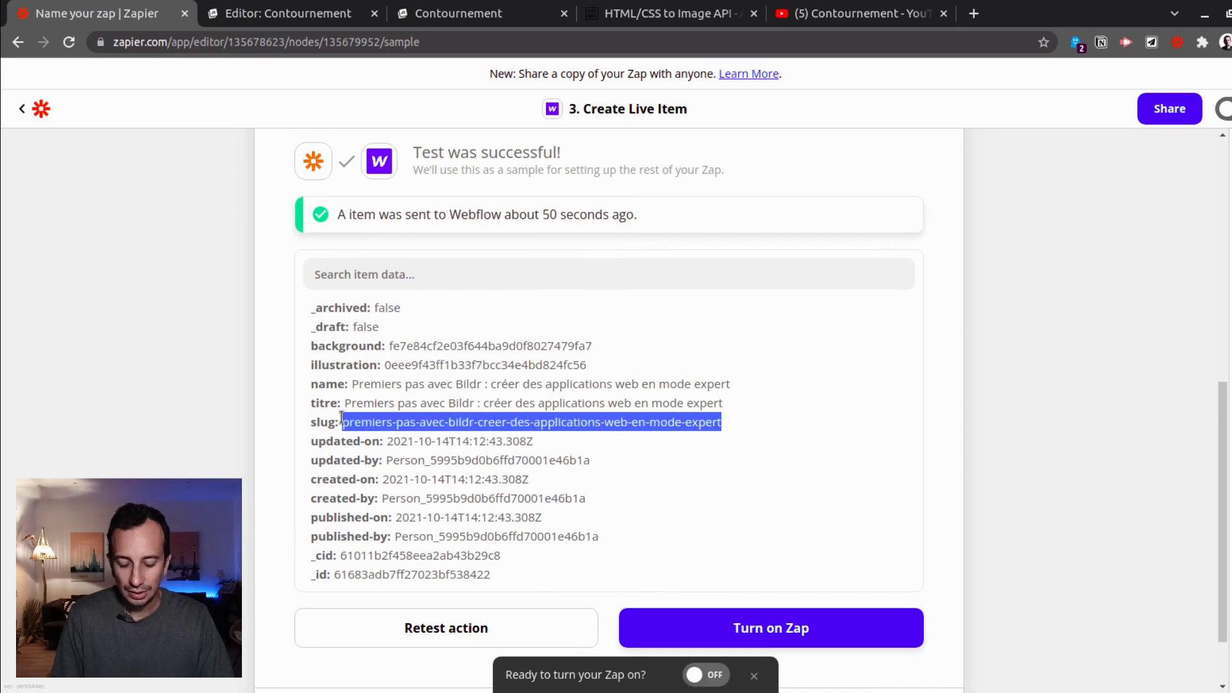
- Open the new cover's page on contournement.io by replacing tuto-softr-airtable in the address with the copied slug, and examine its title and illustration
left_click(453, 13)
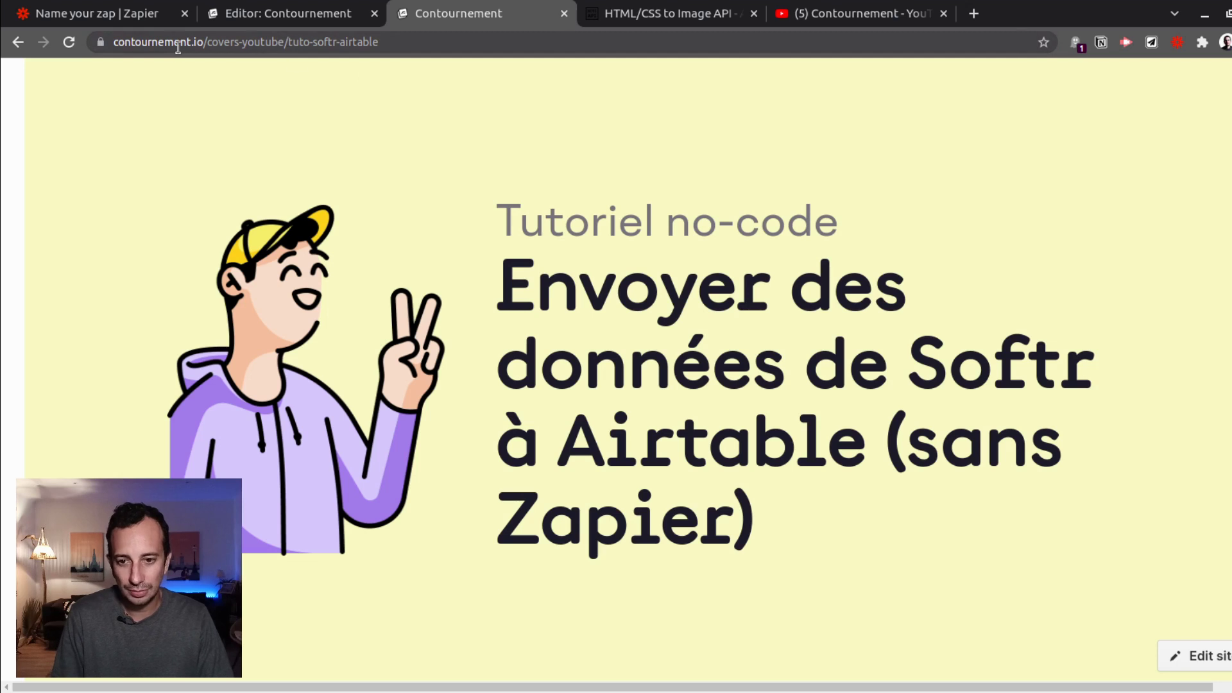
left_click_drag(294, 38, 519, 36)
key("BackSpace")
key("BackSpace")
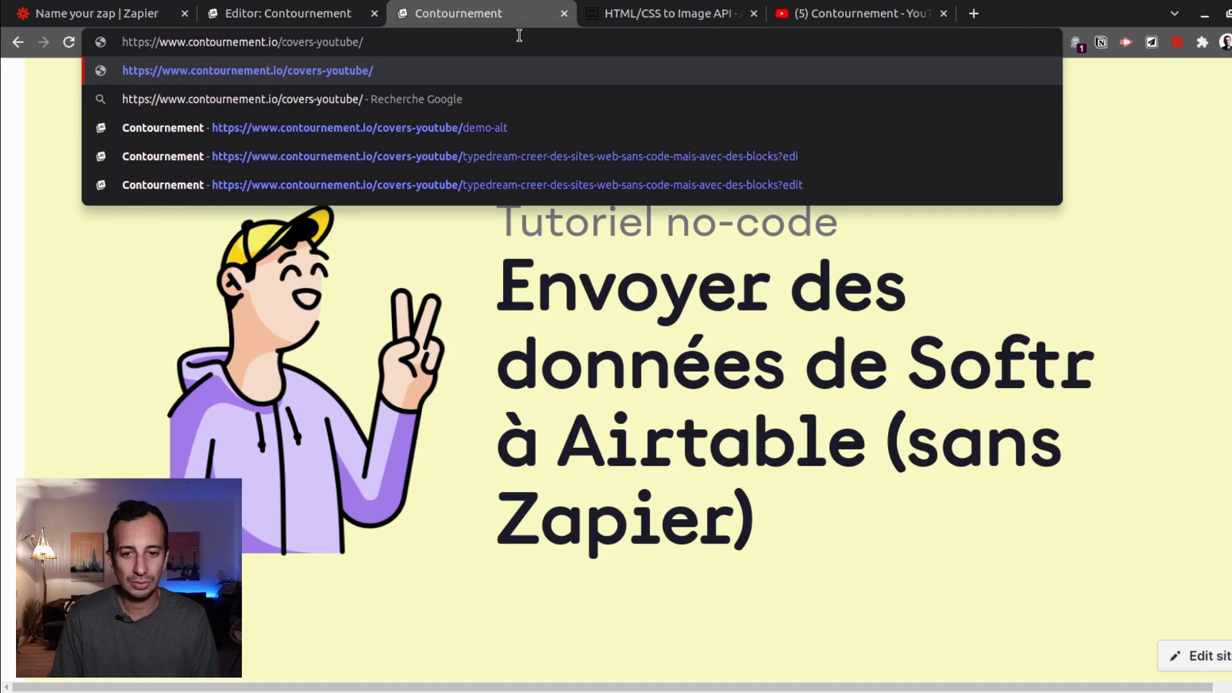
key("ctrl+v")
key("Return")
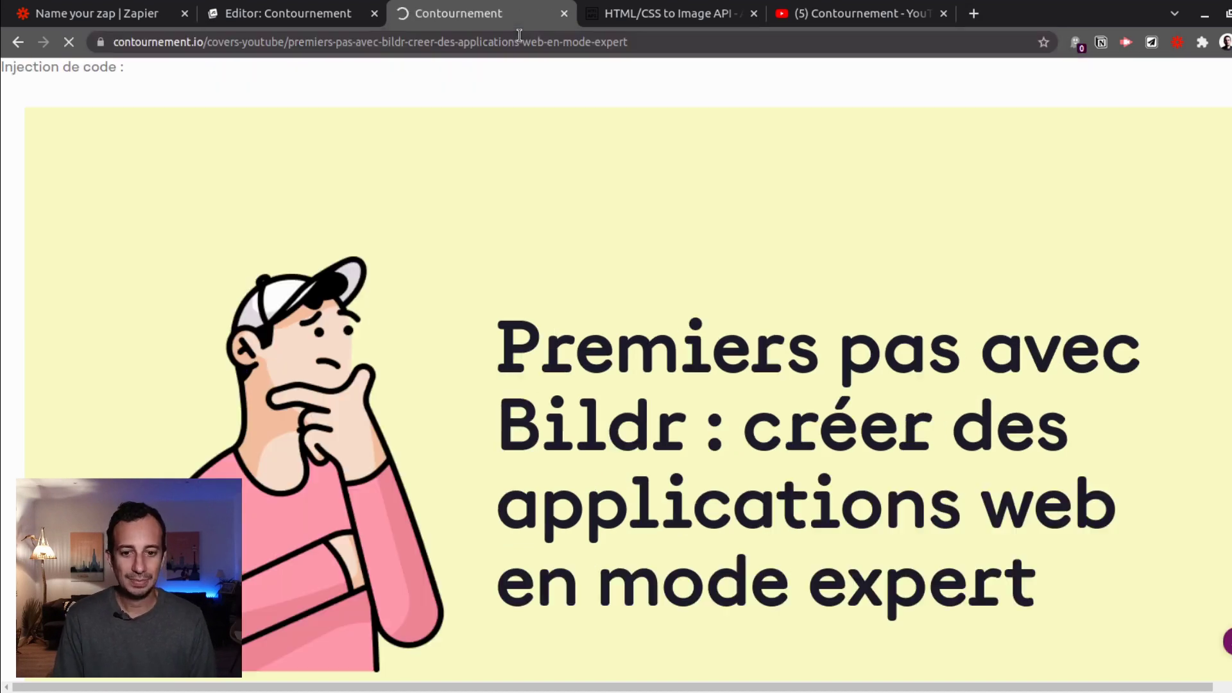
scroll(518, 212, "down", 3)
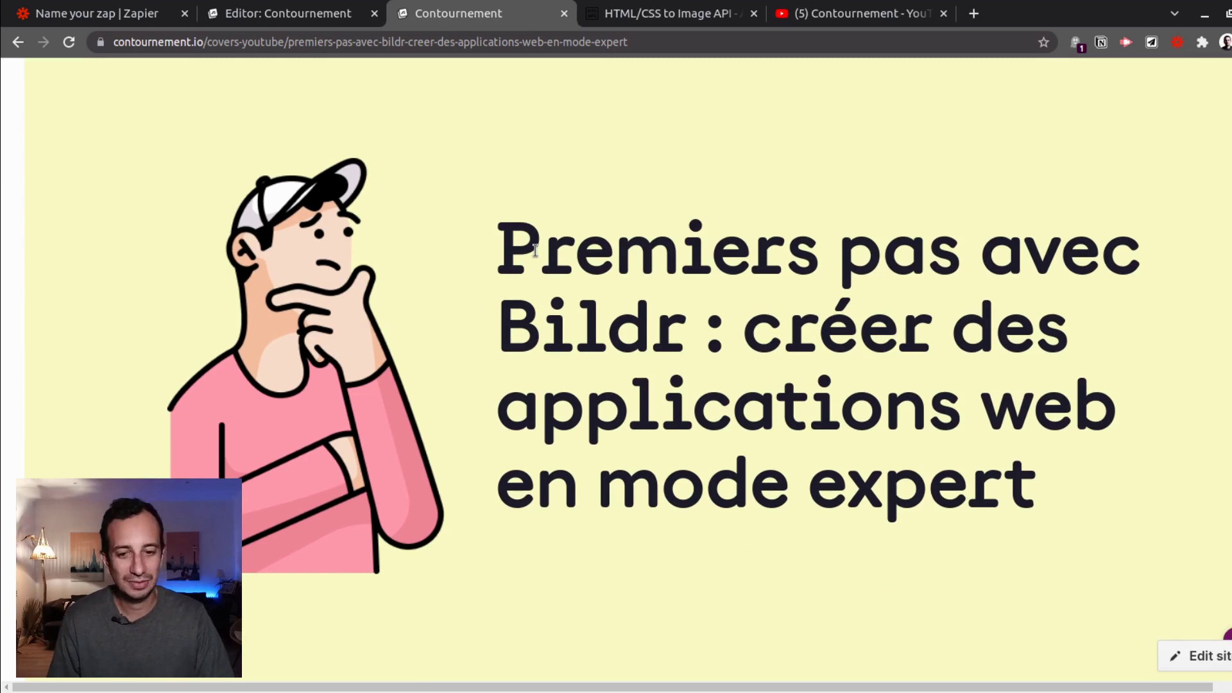
left_click_drag(763, 585, 548, 201)
left_click(685, 589)
left_click_drag(685, 589, 428, 273)
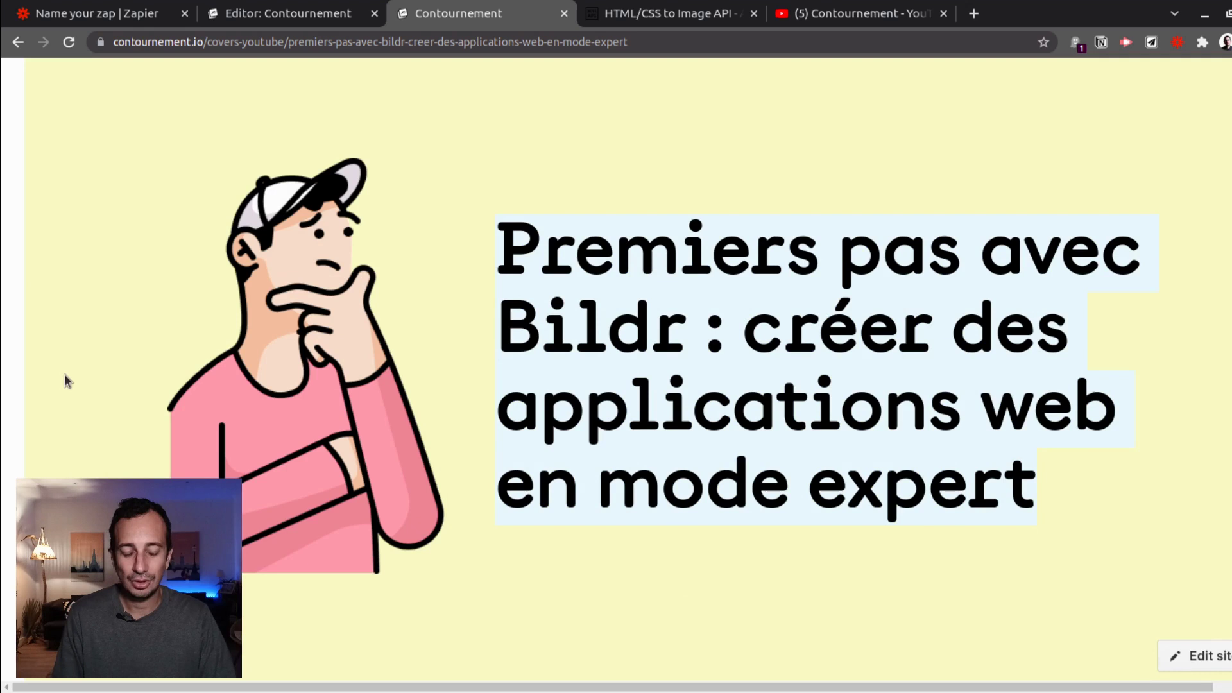
left_click(104, 275)
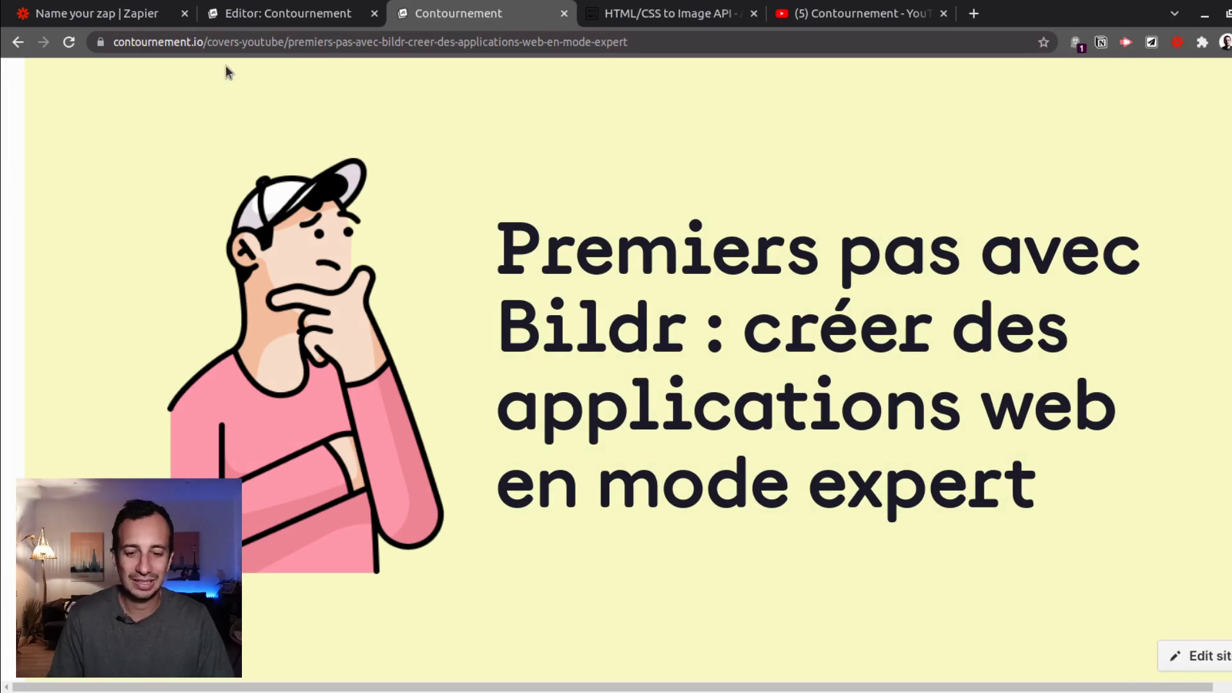
- Return to Zapier, close the Webflow action and add an HTML/CSS to Image action after it
left_click(106, 14)
scroll(990, 396, "down", 2)
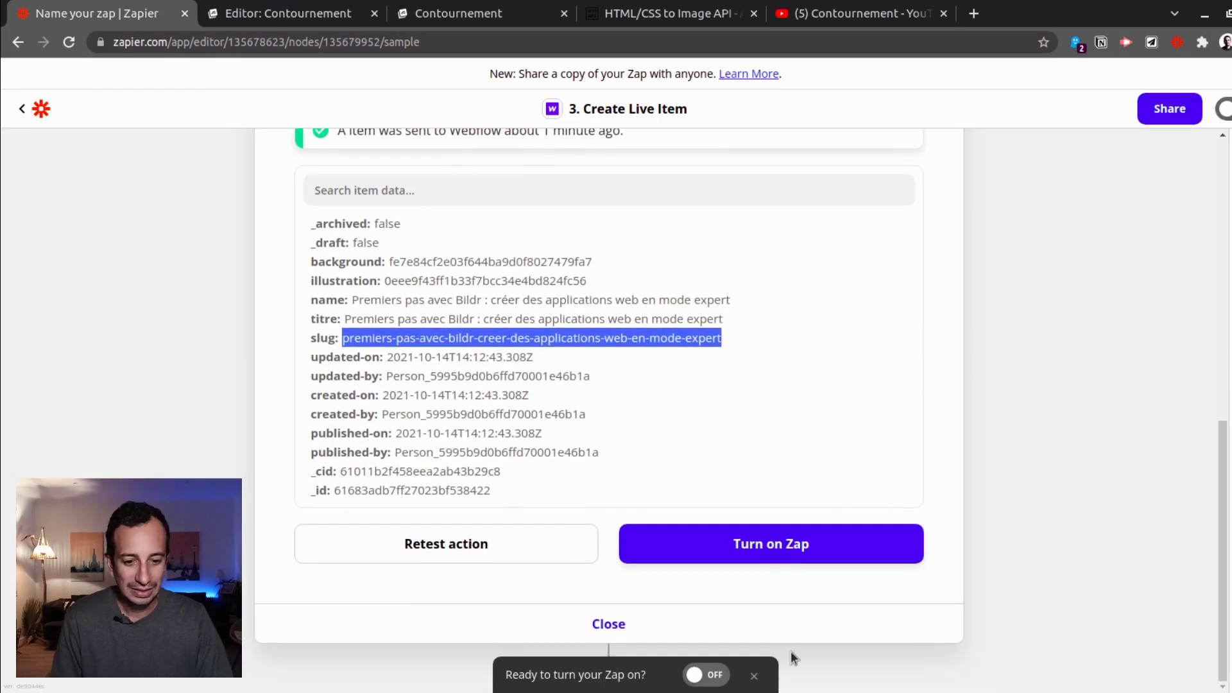
left_click(605, 622)
left_click(609, 507)
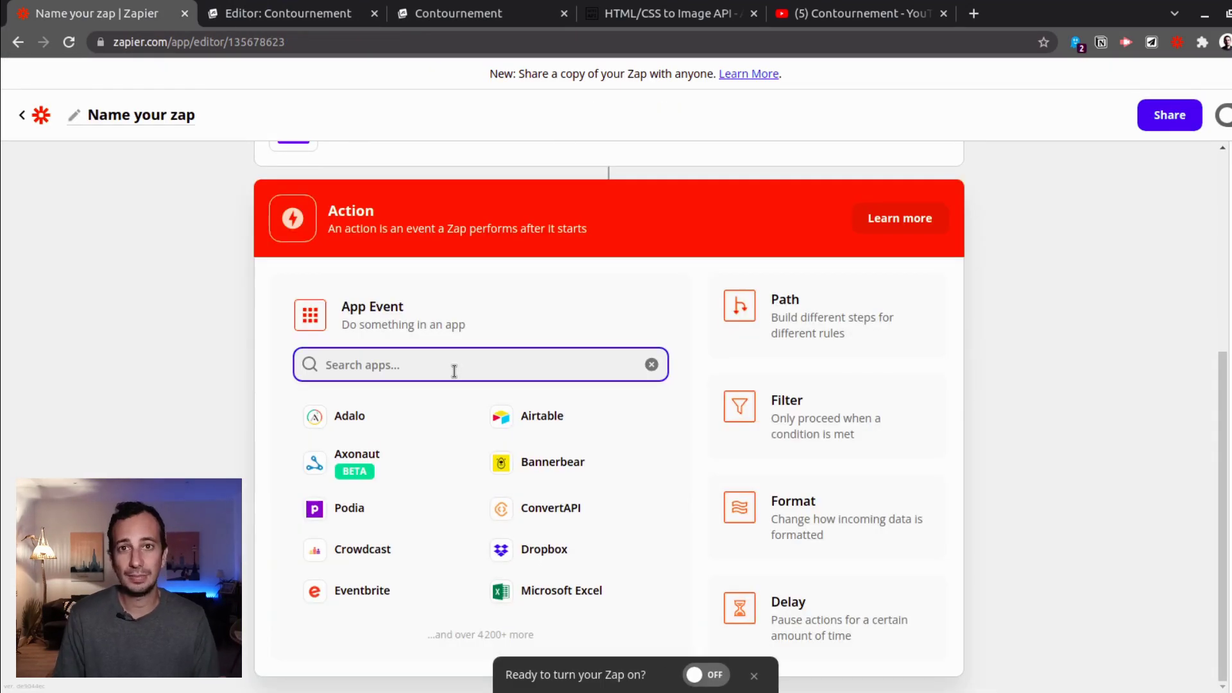
type("htmlc")
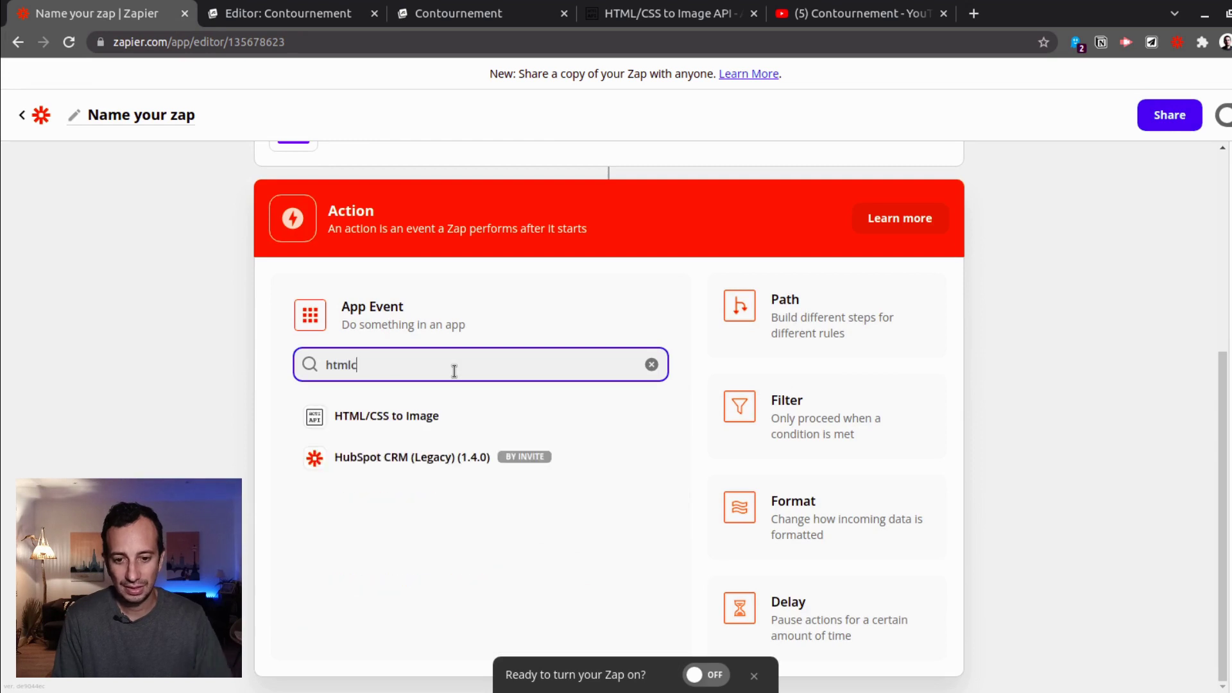
left_click(412, 418)
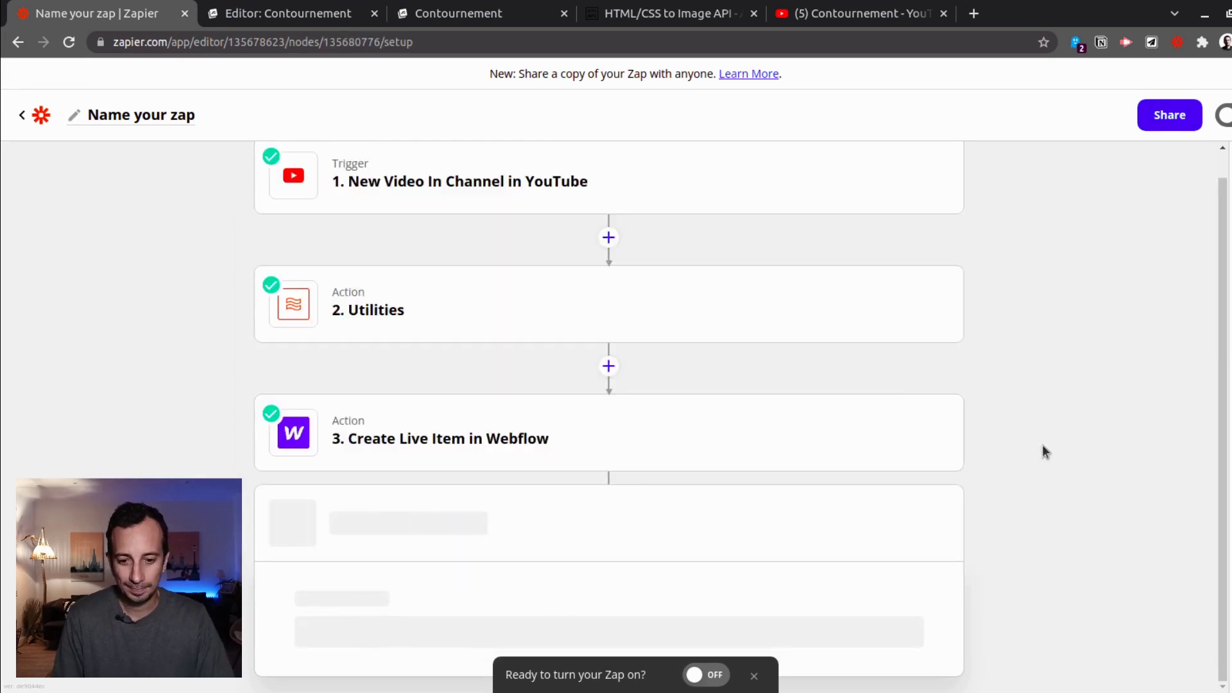
- Choose Create Image From a URL as the HTML/CSS to Image action's event and select the existing connected account
left_click(471, 499)
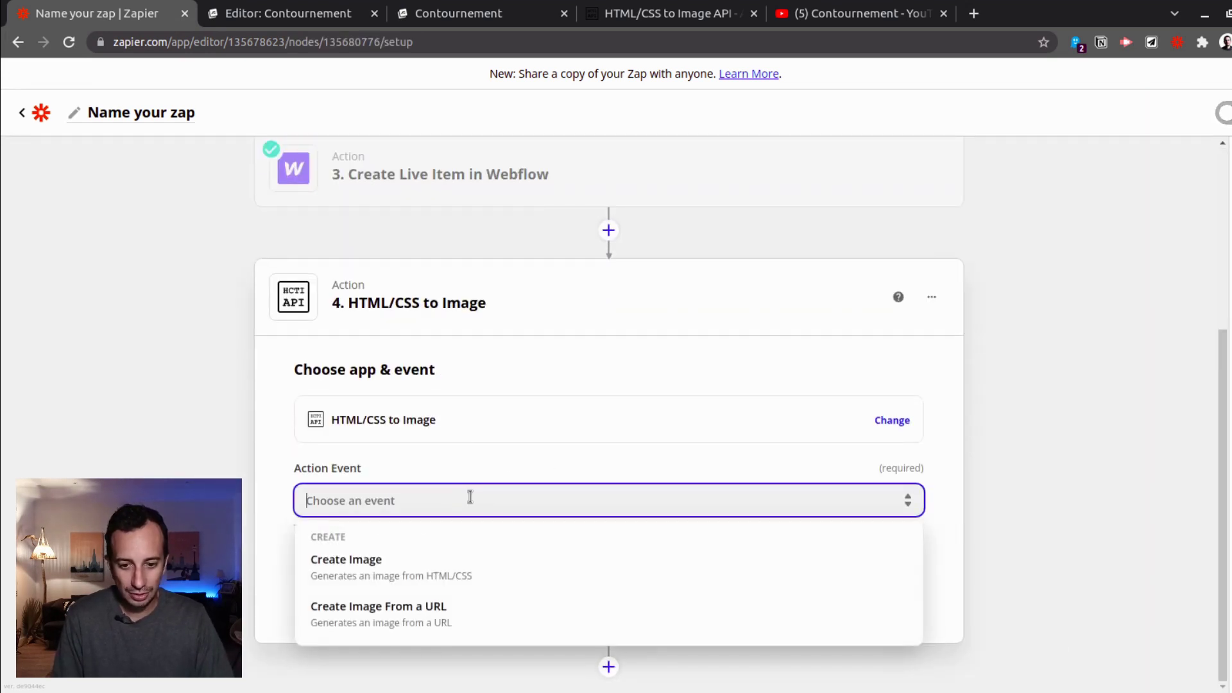
left_click(376, 622)
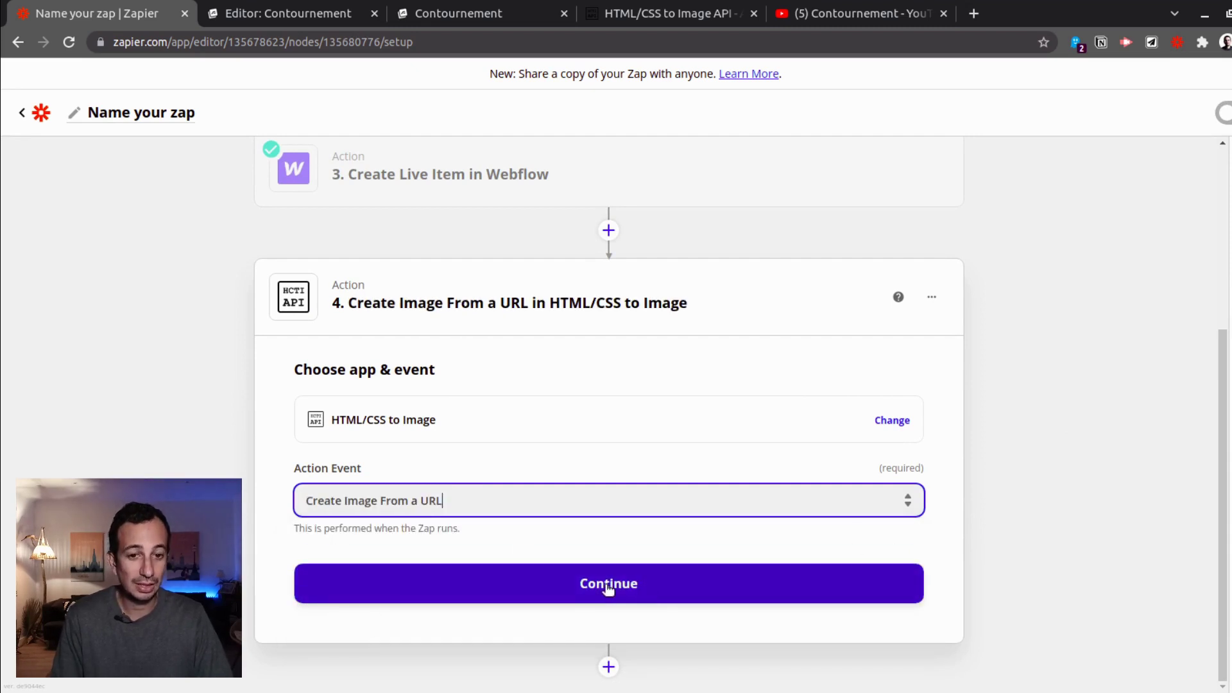
left_click(583, 586)
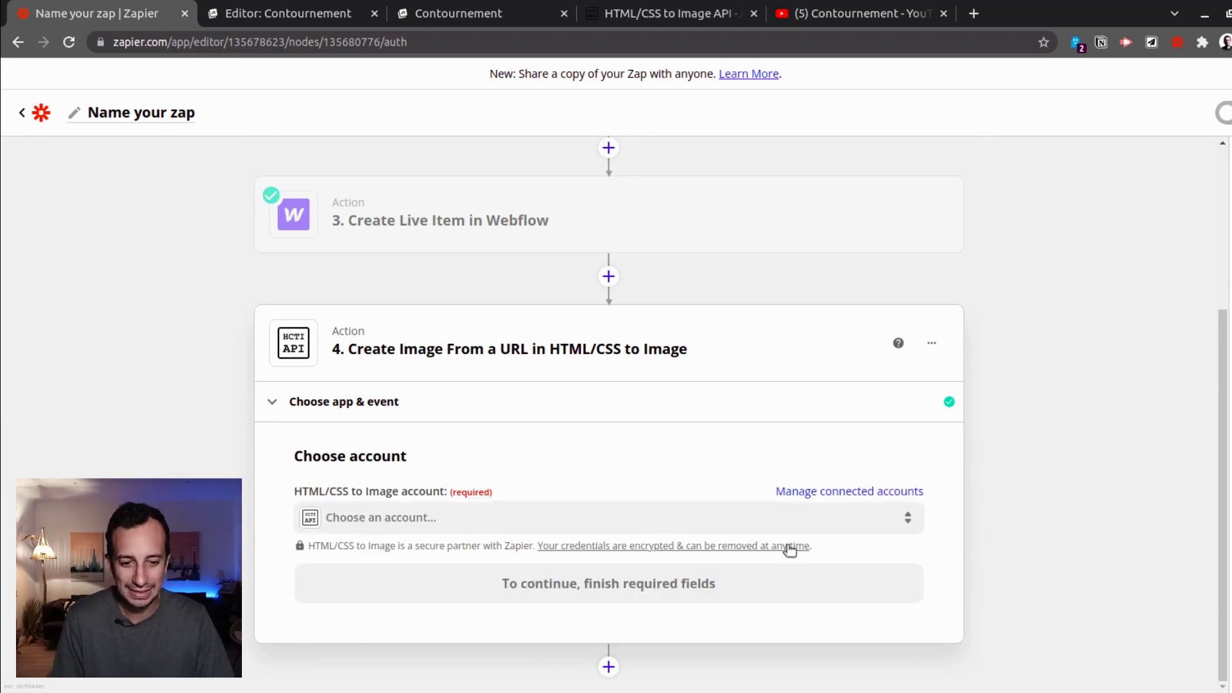
left_click(411, 518)
left_click(385, 617)
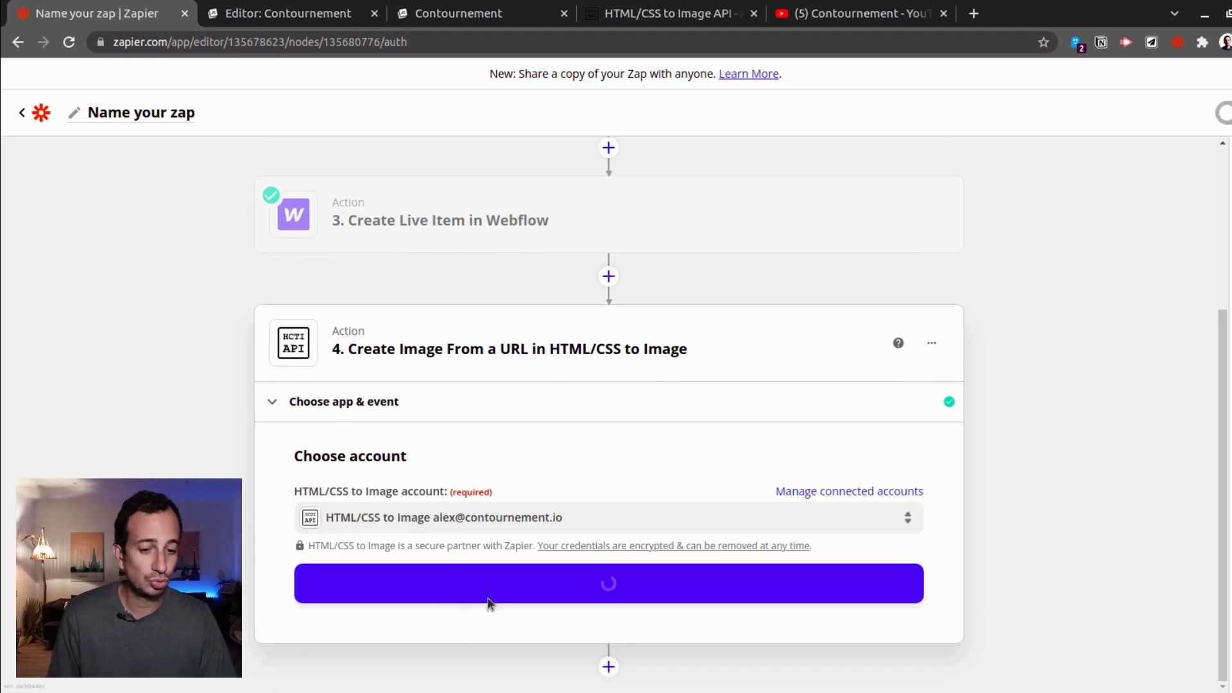
- Switch to the HTML/CSS to Image website and look through its home page
left_click(733, 19)
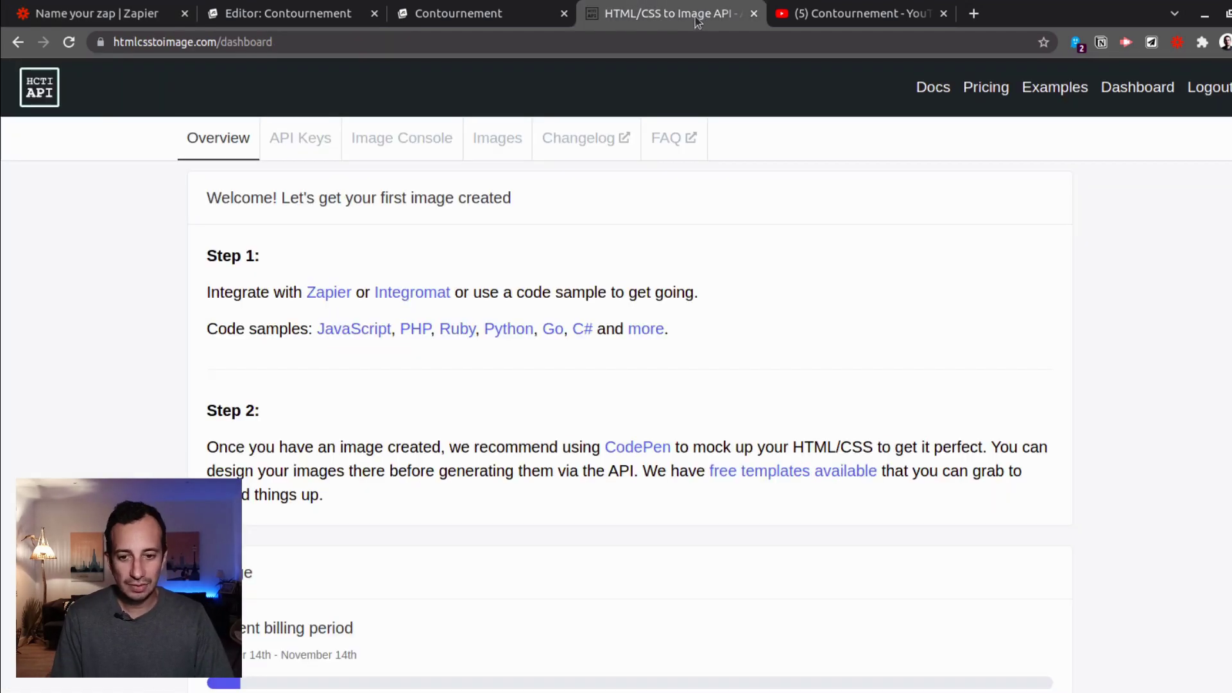
left_click(59, 91)
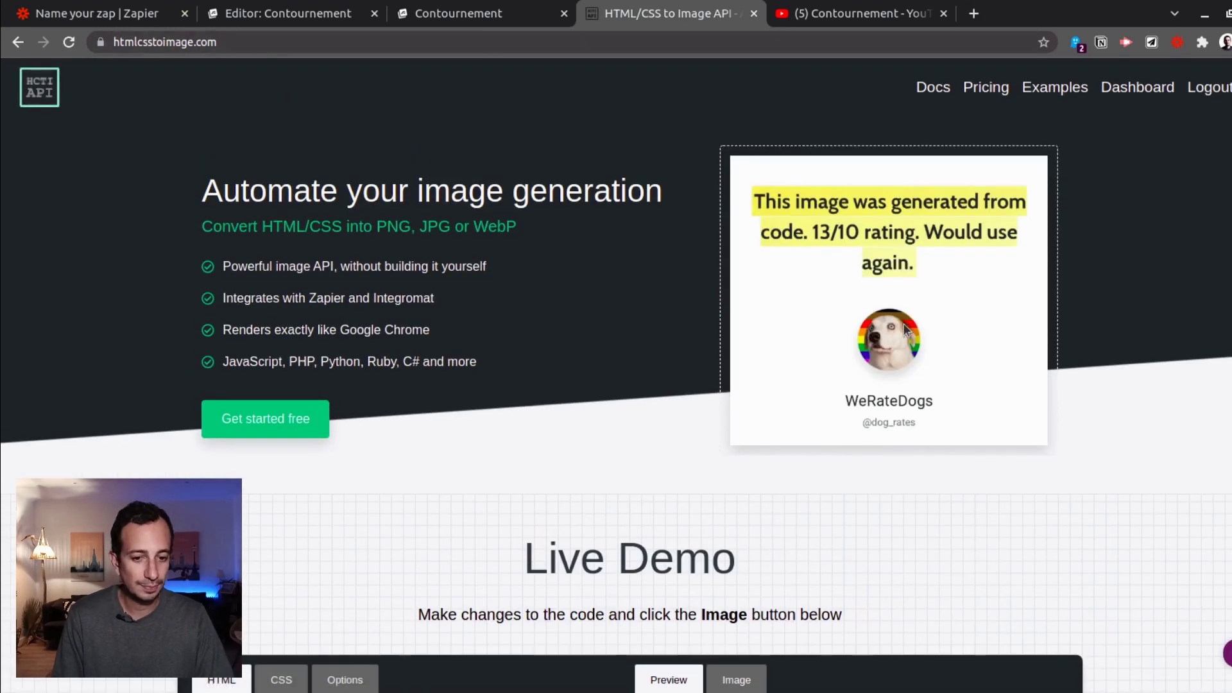
scroll(887, 356, "down", 10)
scroll(888, 356, "up", 10)
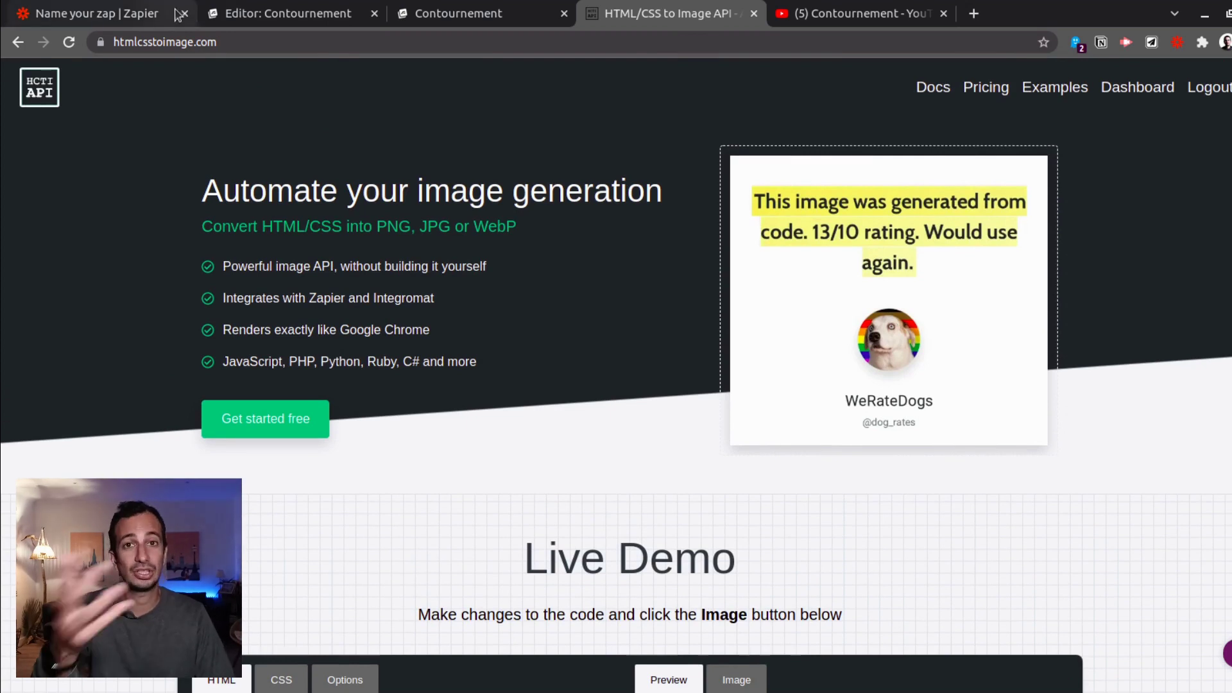
left_click(121, 18)
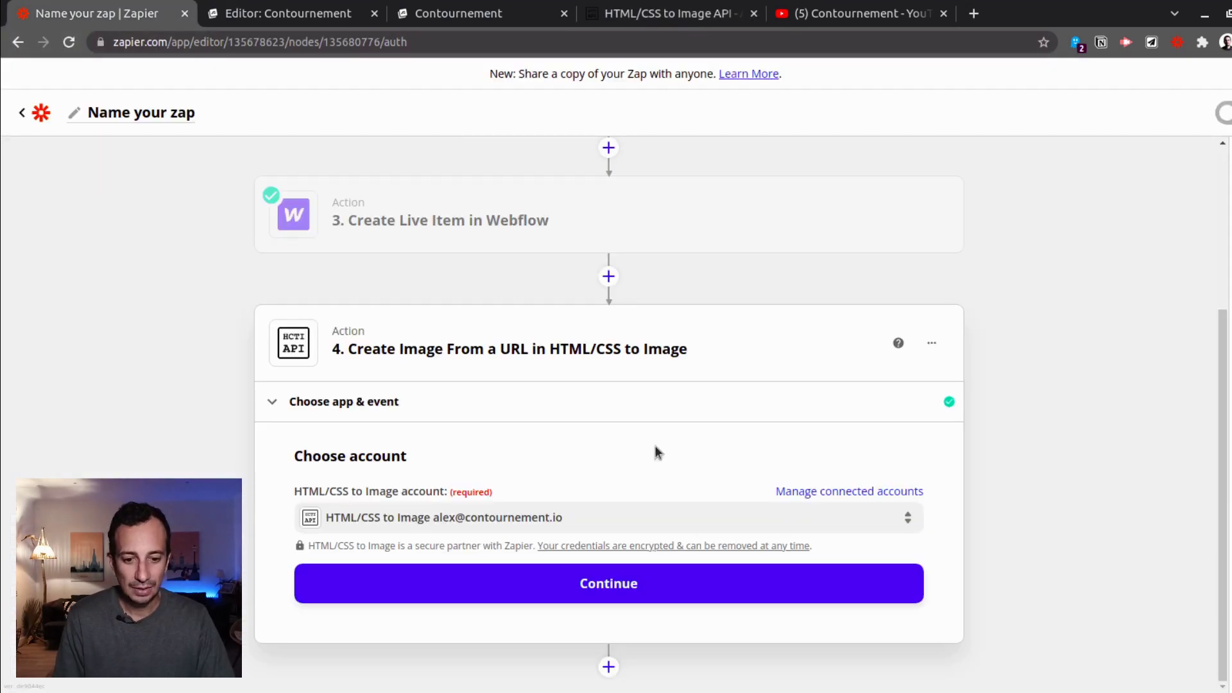
left_click(557, 586)
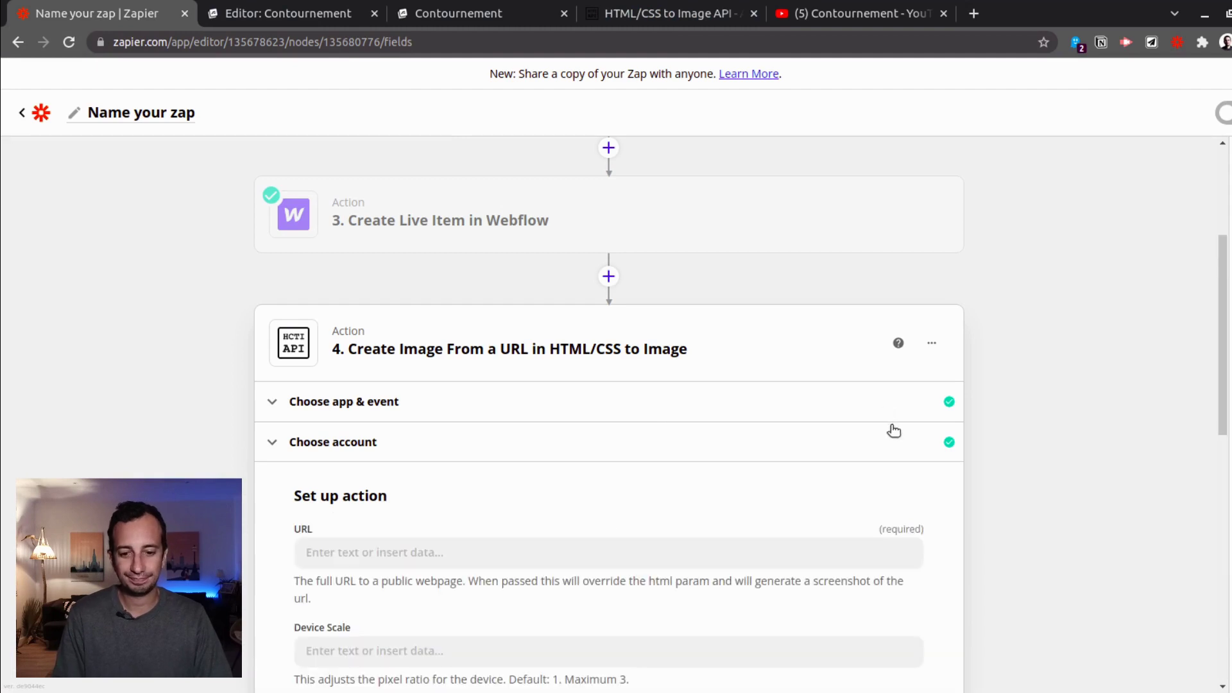
left_click(393, 248)
left_click(469, 21)
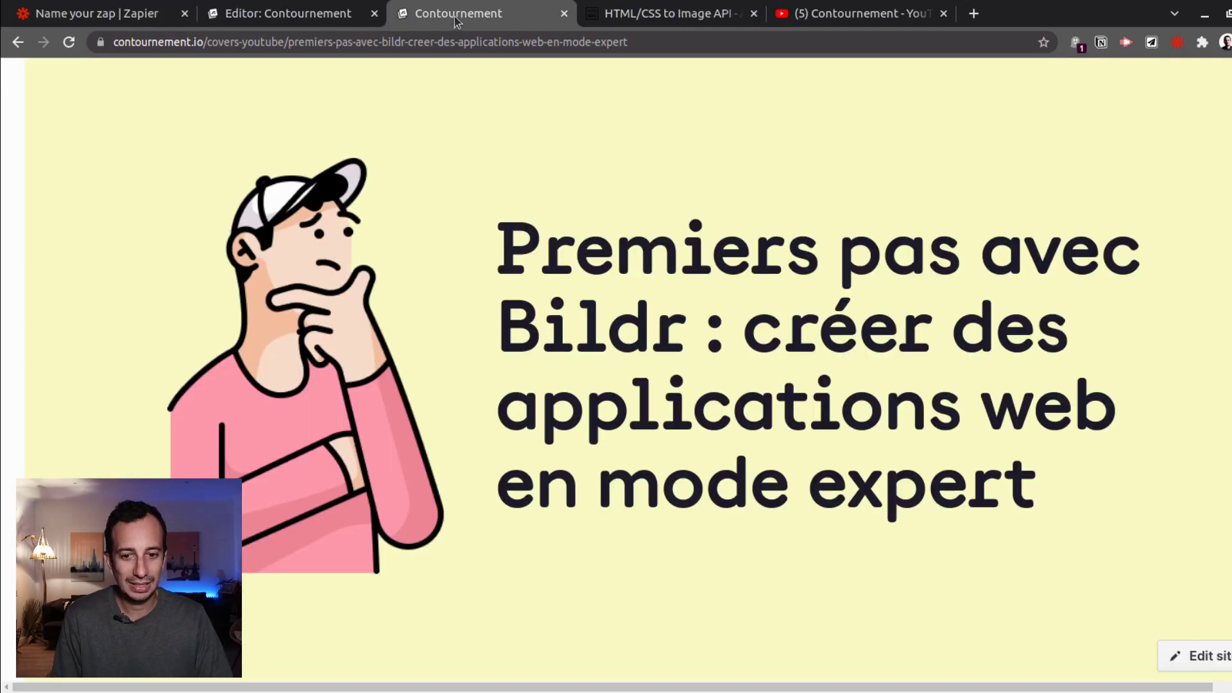
left_click(288, 41)
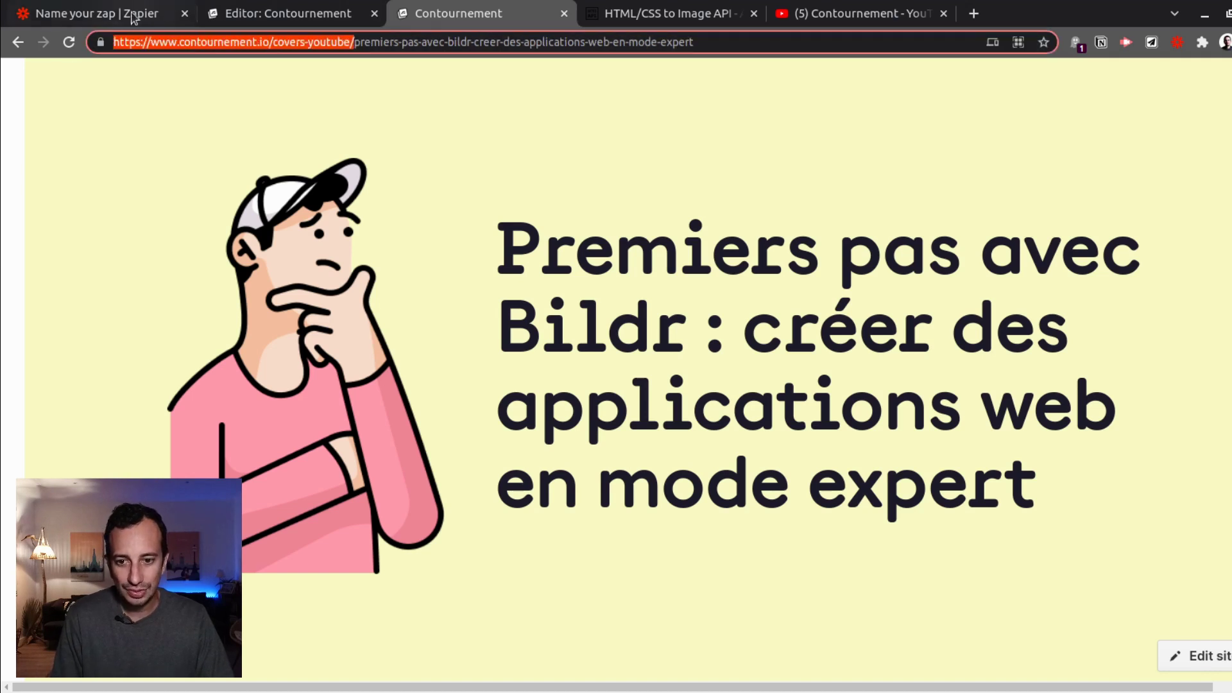
left_click(137, 16)
type("https://www.contournement.io/covers-youtube/")
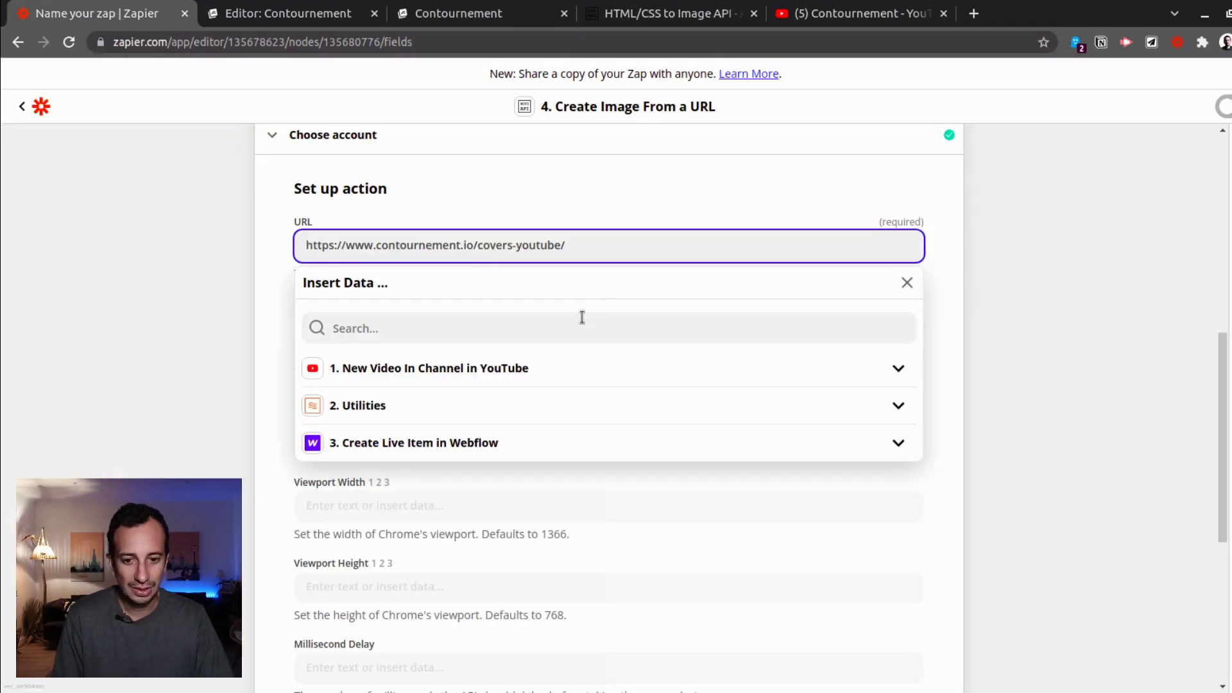
left_click(411, 443)
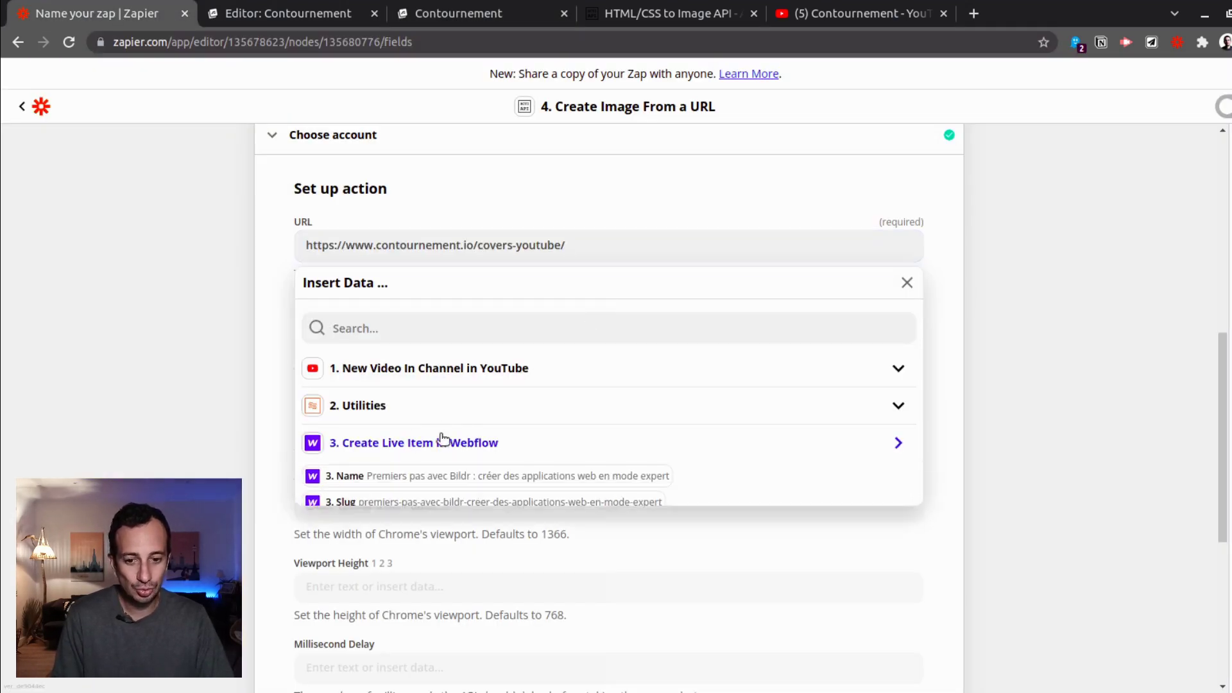
left_click(475, 503)
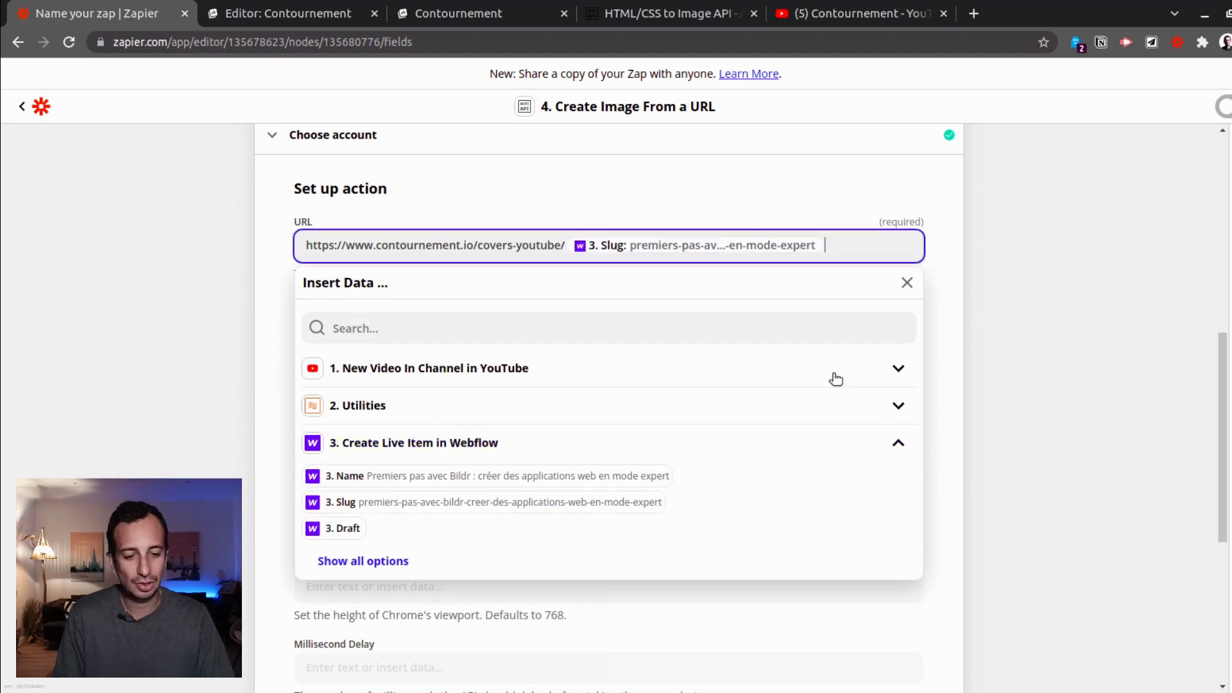
left_click(946, 298)
- Set the image action's Device Scale to 1 and leave the CSS field empty
scroll(872, 319, "down", 2)
left_click(412, 268)
type("1")
key("Tab")
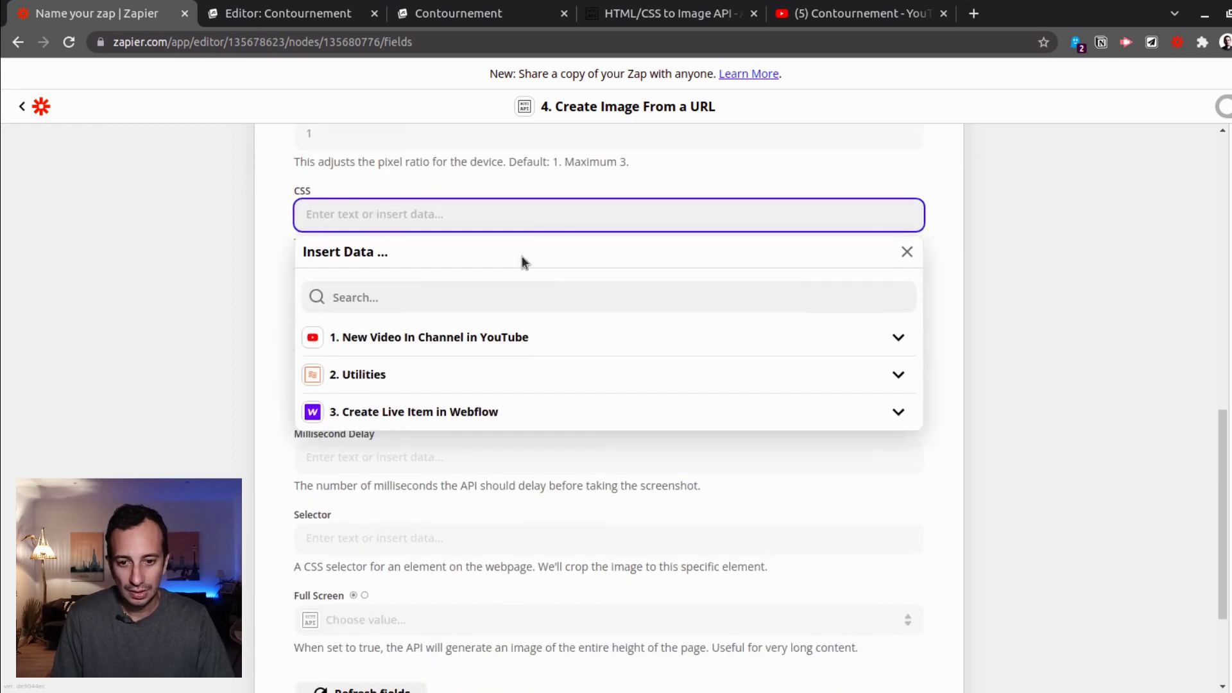
left_click(886, 186)
- Set the Viewport Width to 1600 and the Viewport Height to 900, leaving Millisecond Delay empty
scroll(938, 272, "down", 2)
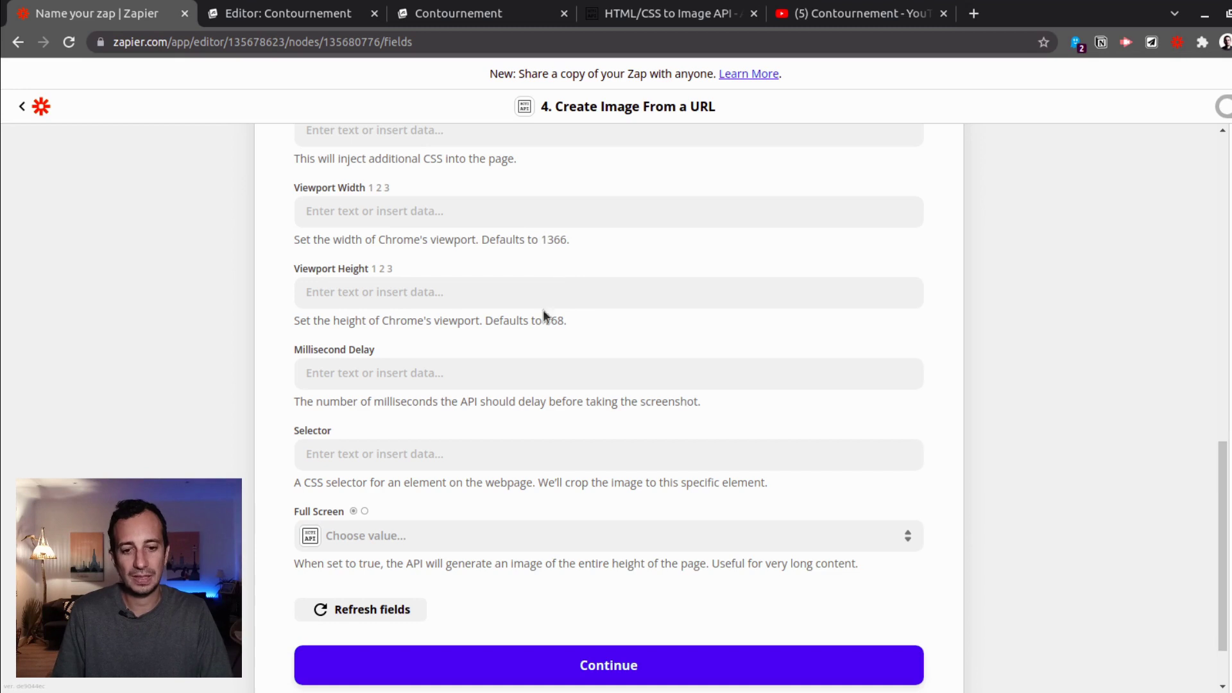
left_click(438, 209)
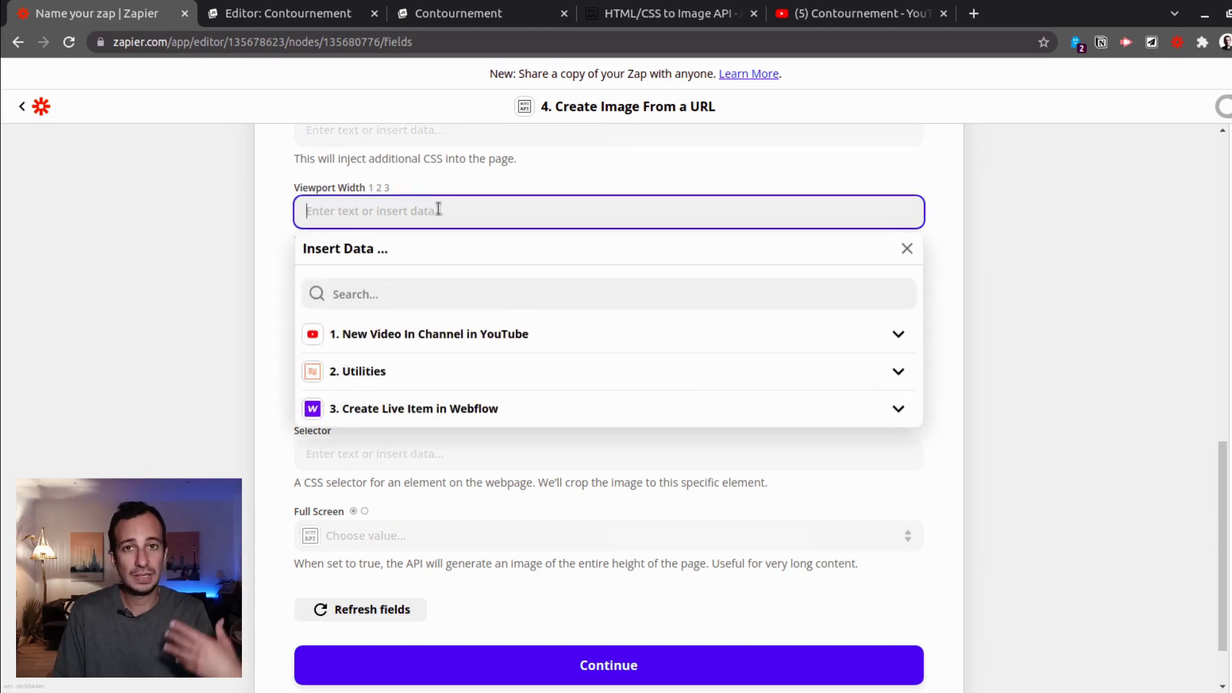
type("1600")
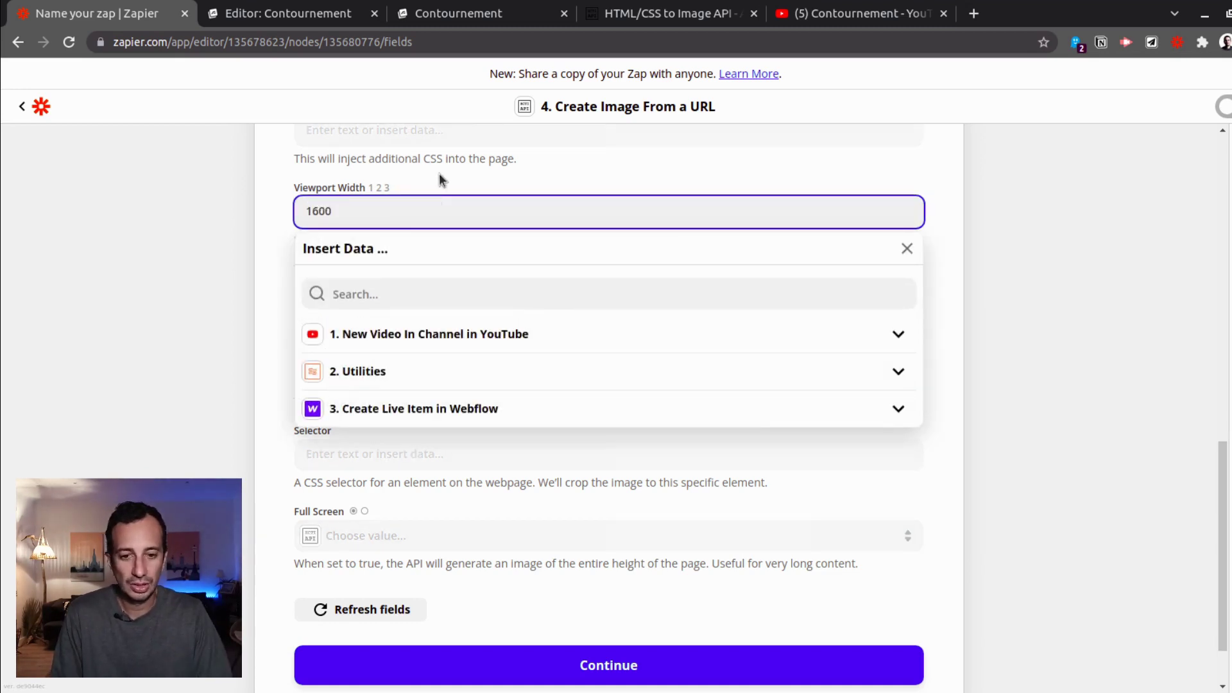
left_click(475, 180)
left_click(395, 293)
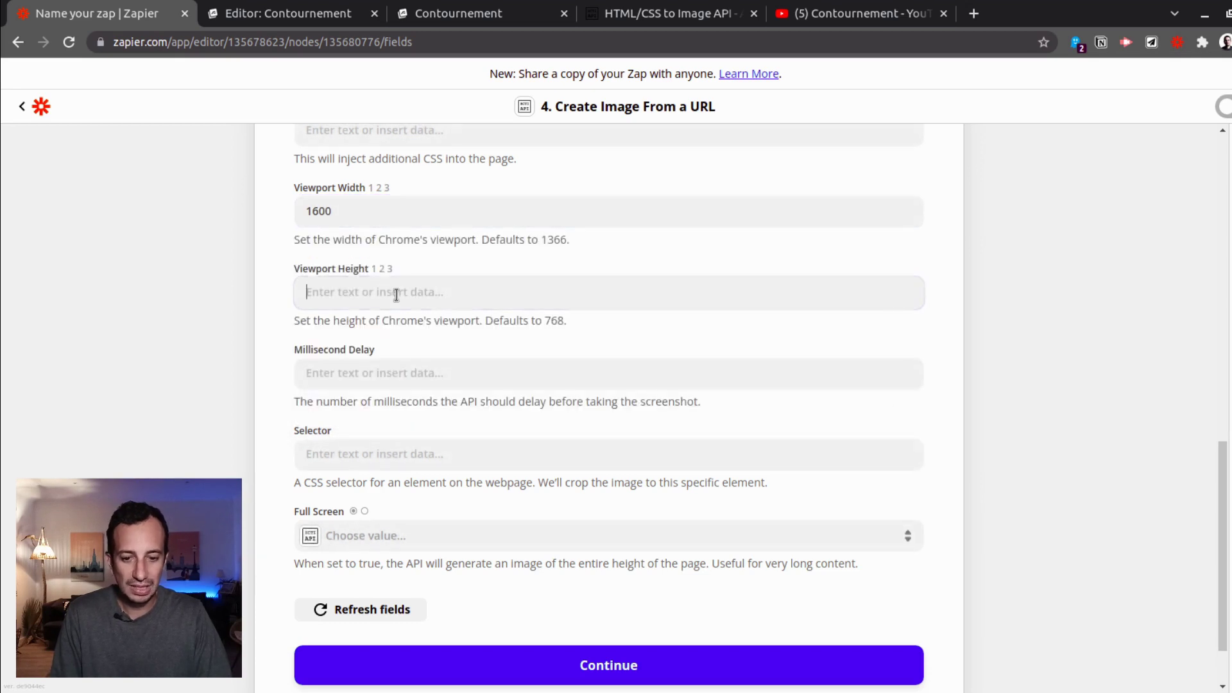
type("900")
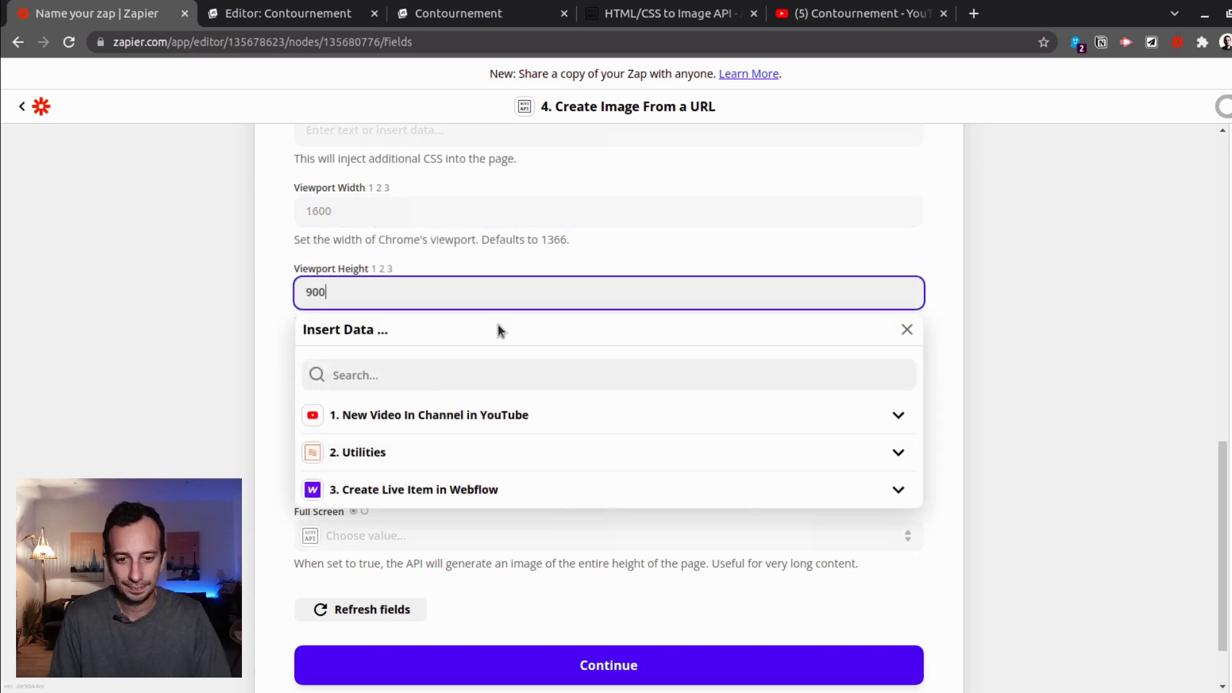
scroll(498, 325, "down", 1)
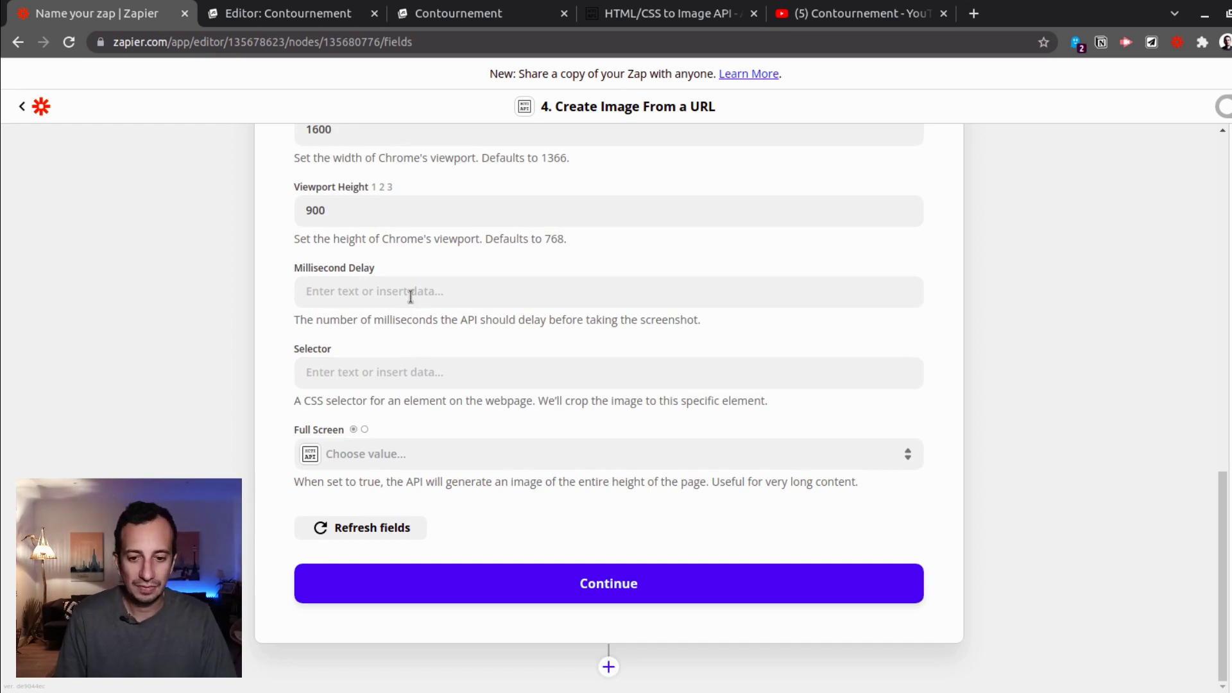
left_click(411, 296)
left_click(938, 294)
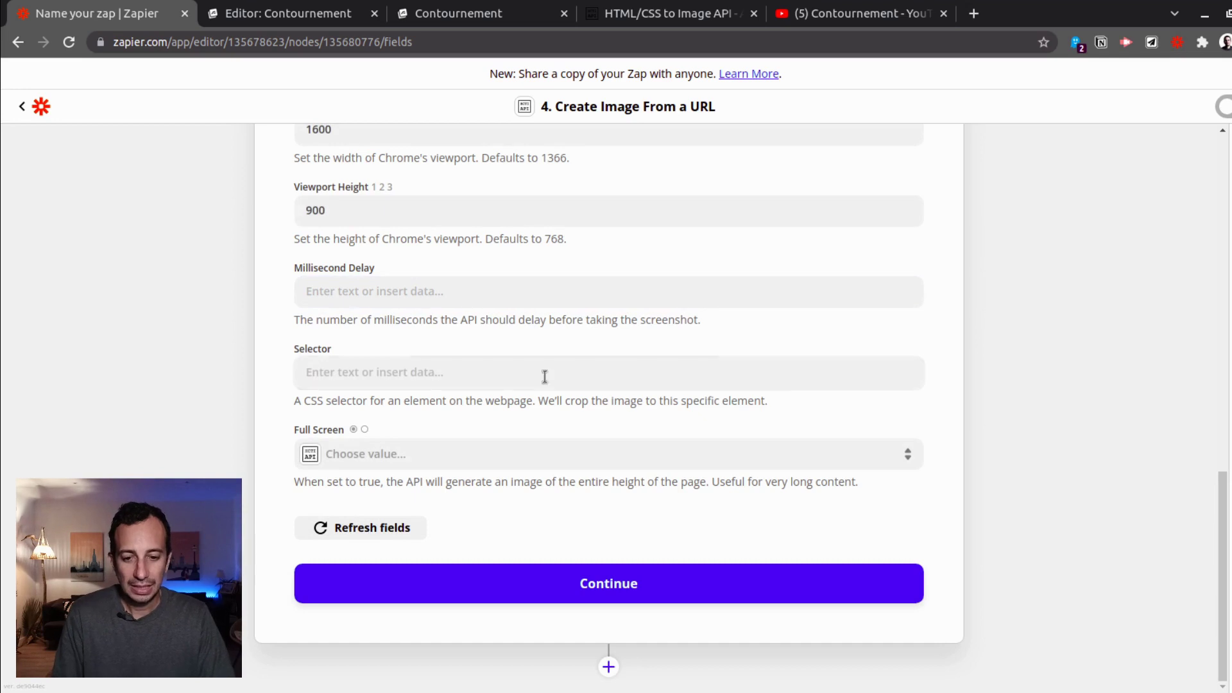
- Switch to the Bildr cover page and inspect its HTML to identify the class name of the div wrapping the cover
left_click(418, 18)
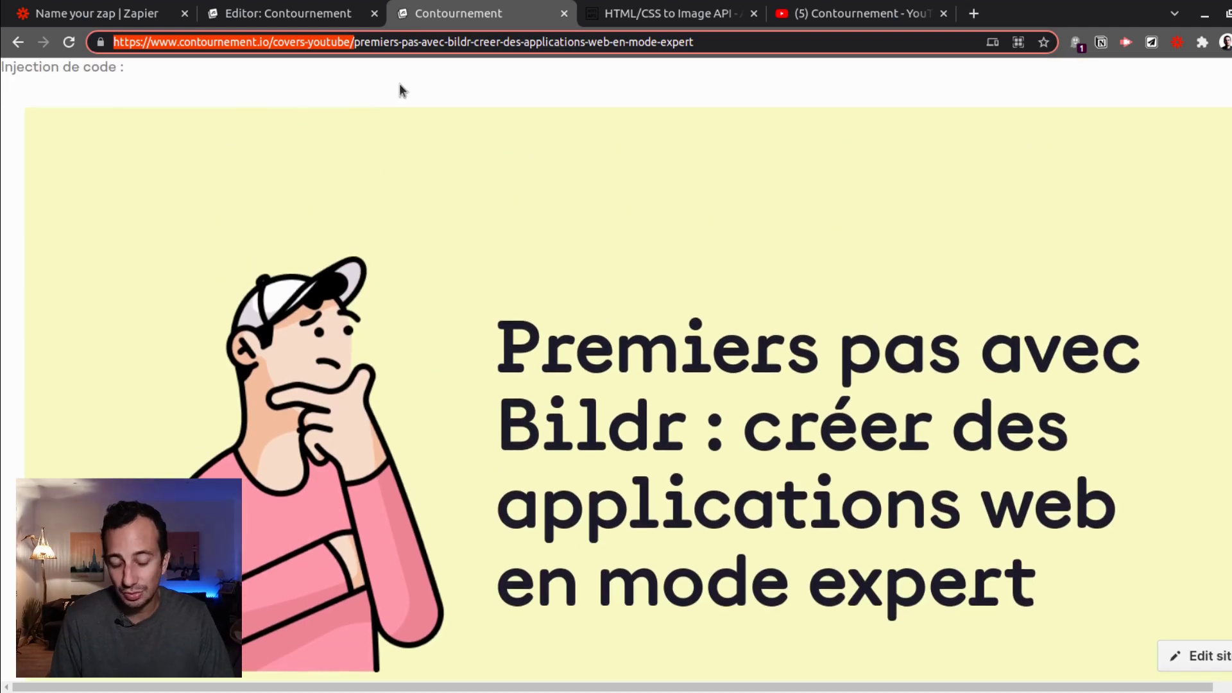
scroll(316, 318, "up", 3)
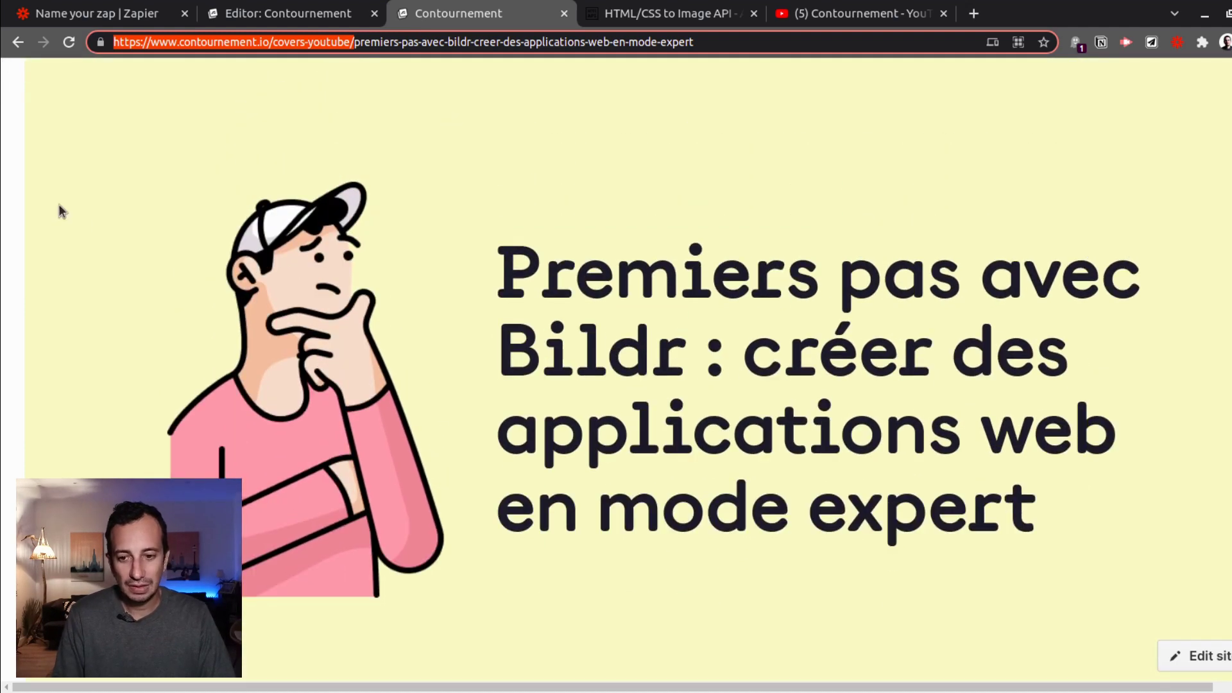
left_click(60, 204)
key("ctrl+shift+i")
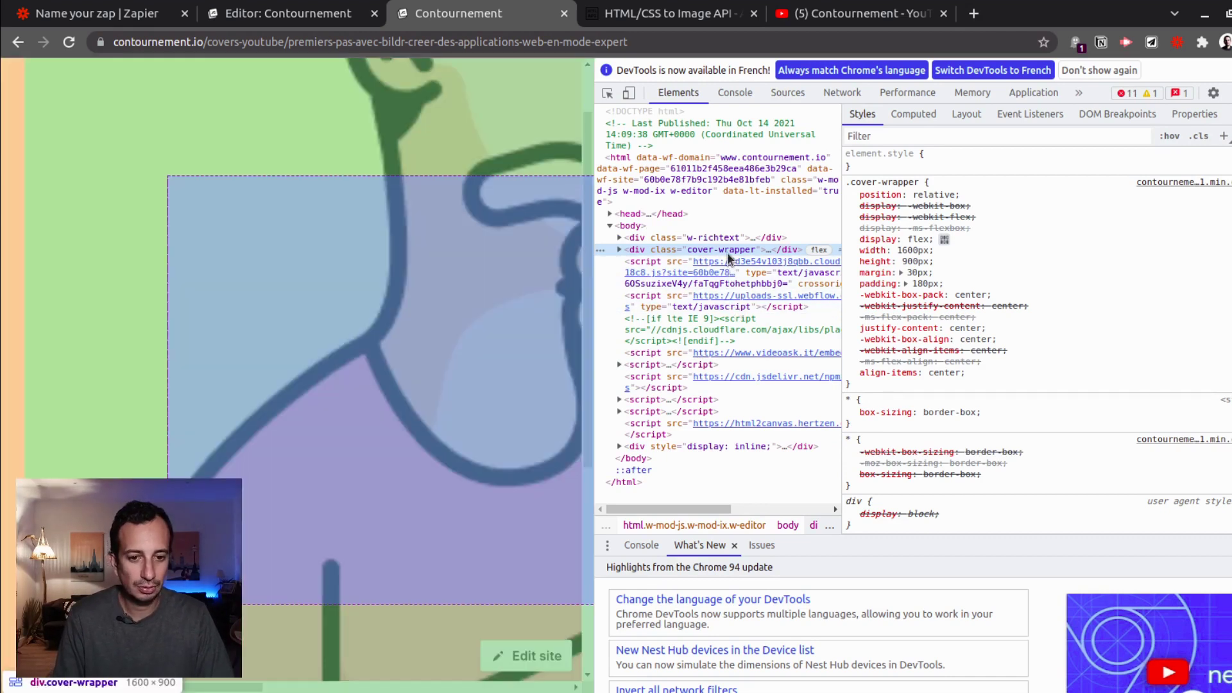
double_click(725, 251)
key("Escape")
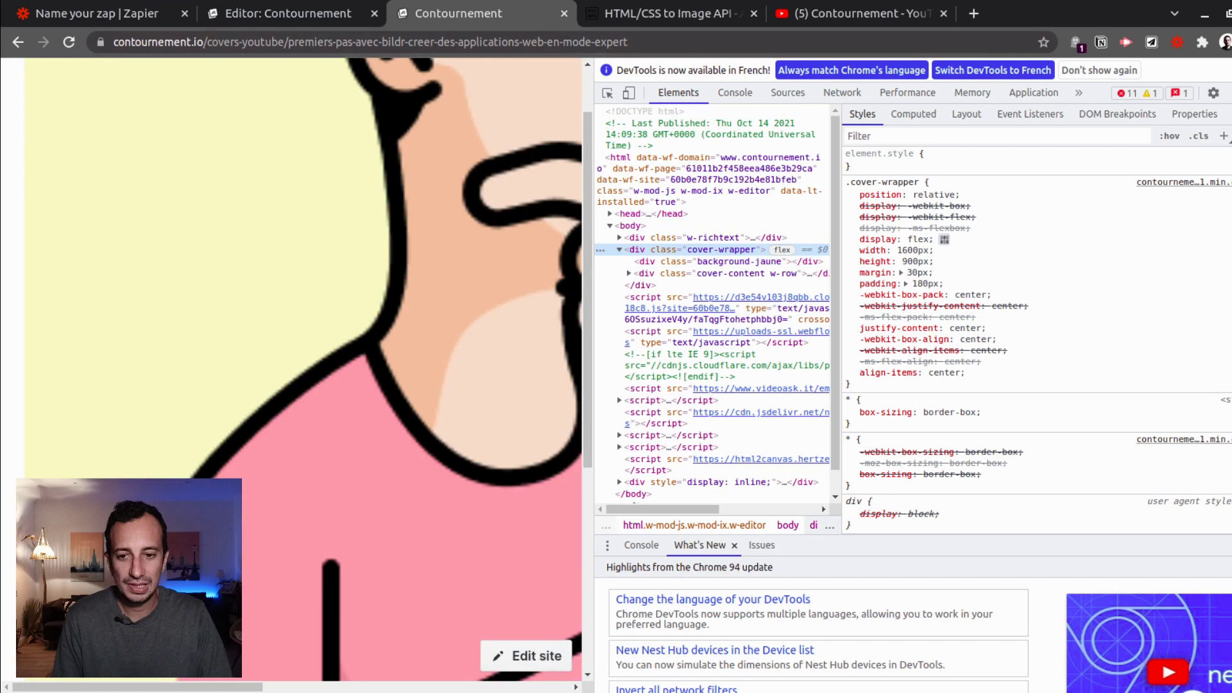
- Return to Zapier and set the image action's Selector to .cover-wrapper
left_click(96, 13)
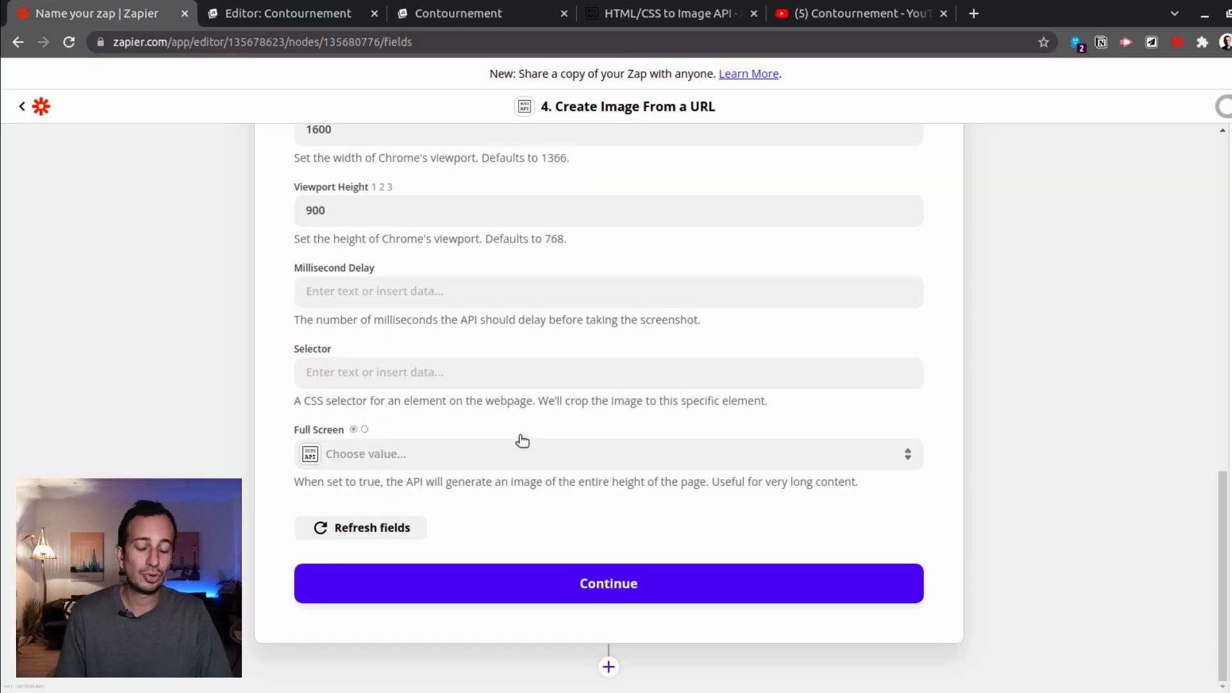
left_click(411, 381)
type(".cover-wrapper")
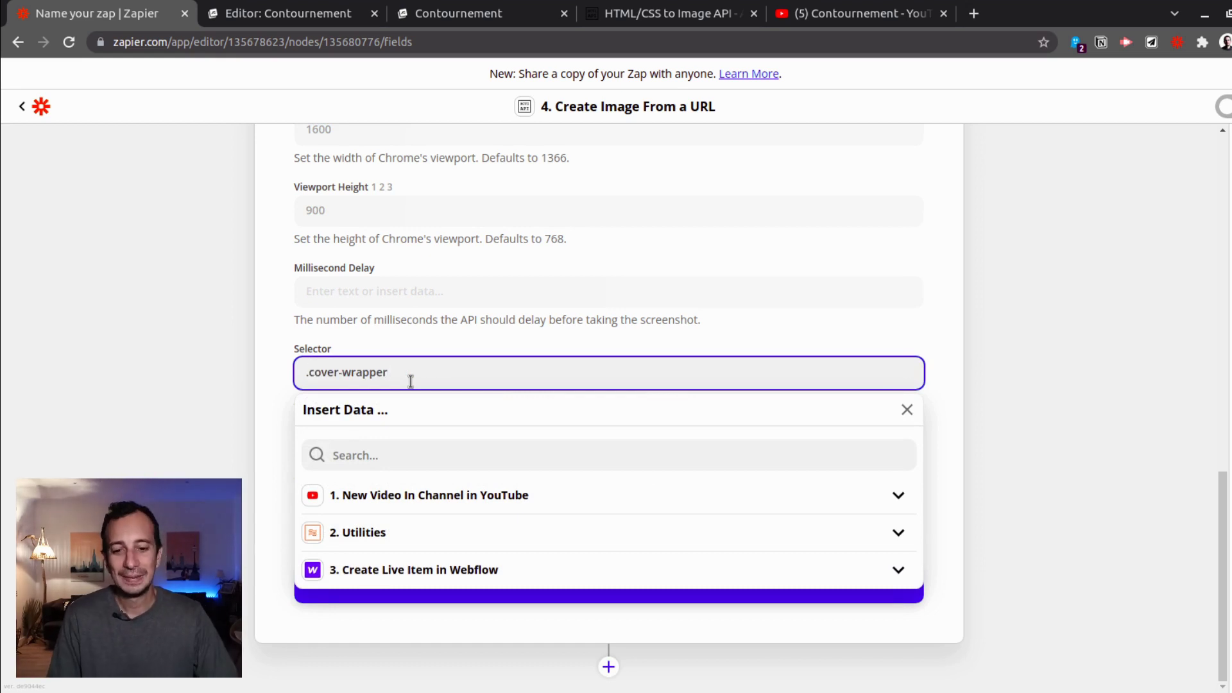
left_click(940, 349)
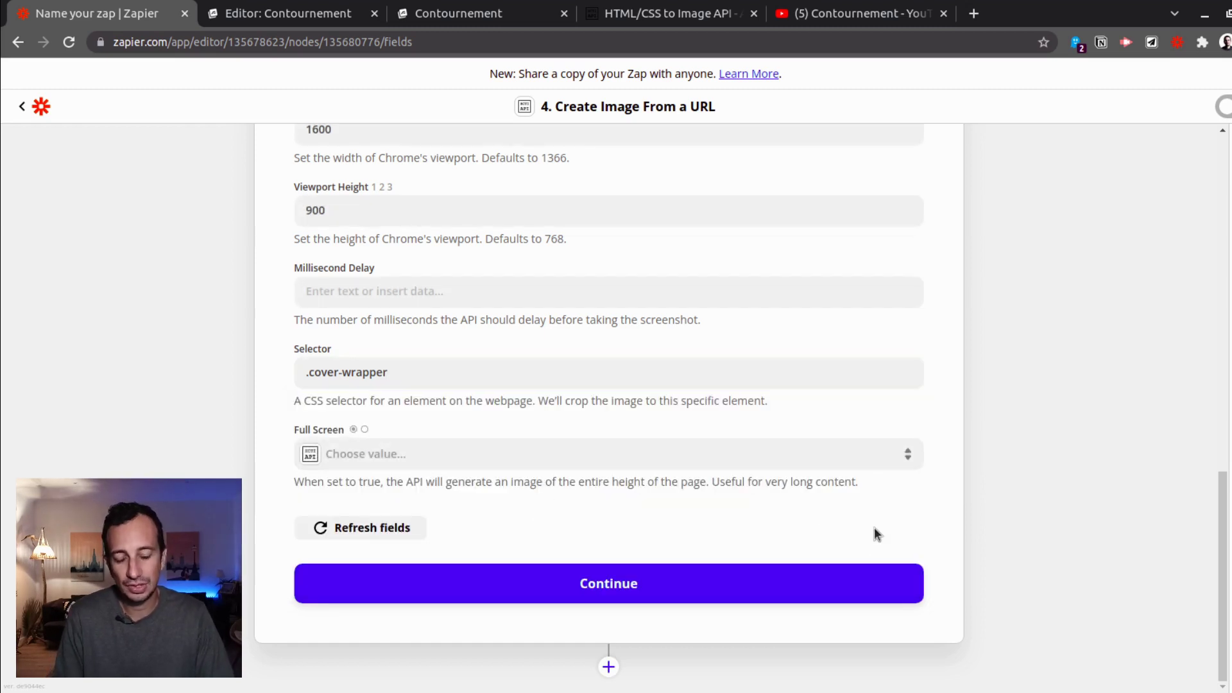
- Finish the action's setup, run its test, and open the returned image URL in a new tab to examine the generated cover
left_click(613, 586)
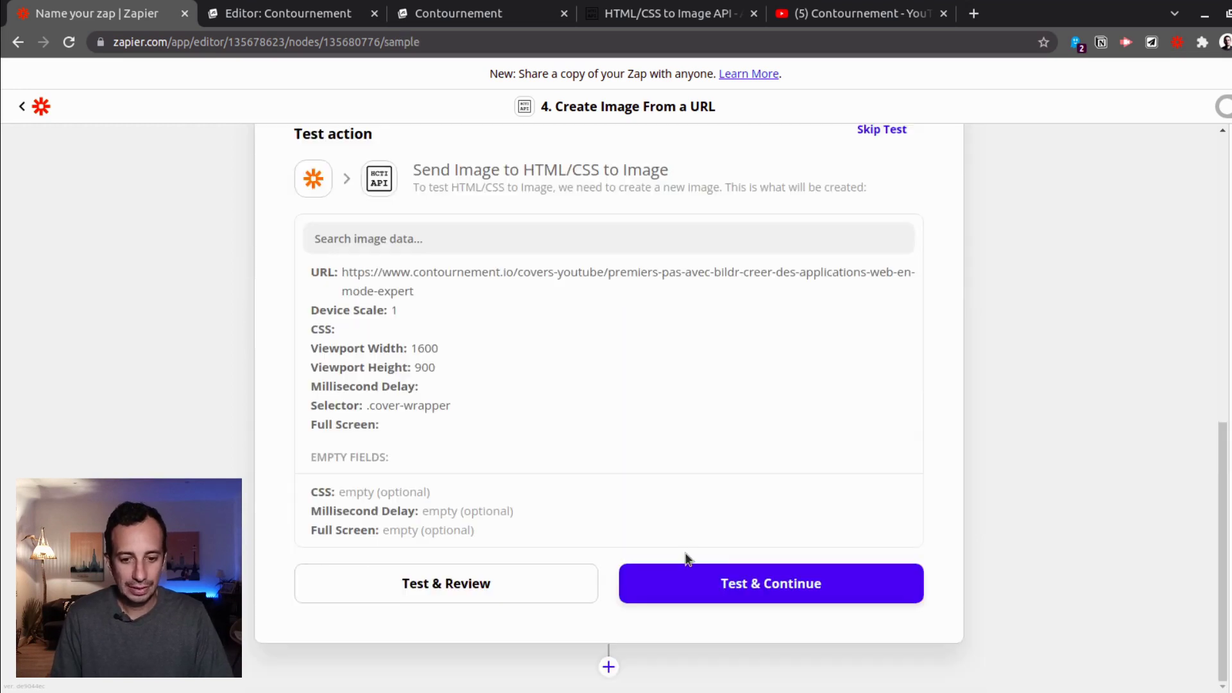
left_click(501, 582)
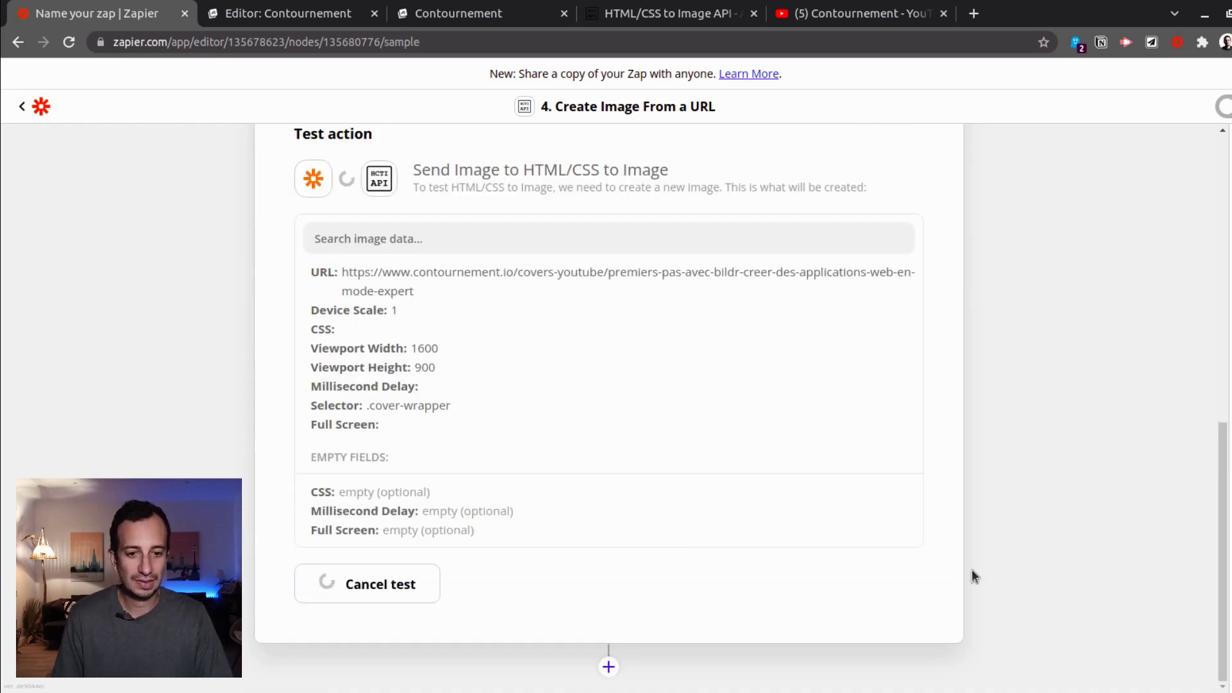
left_click_drag(685, 501, 336, 494)
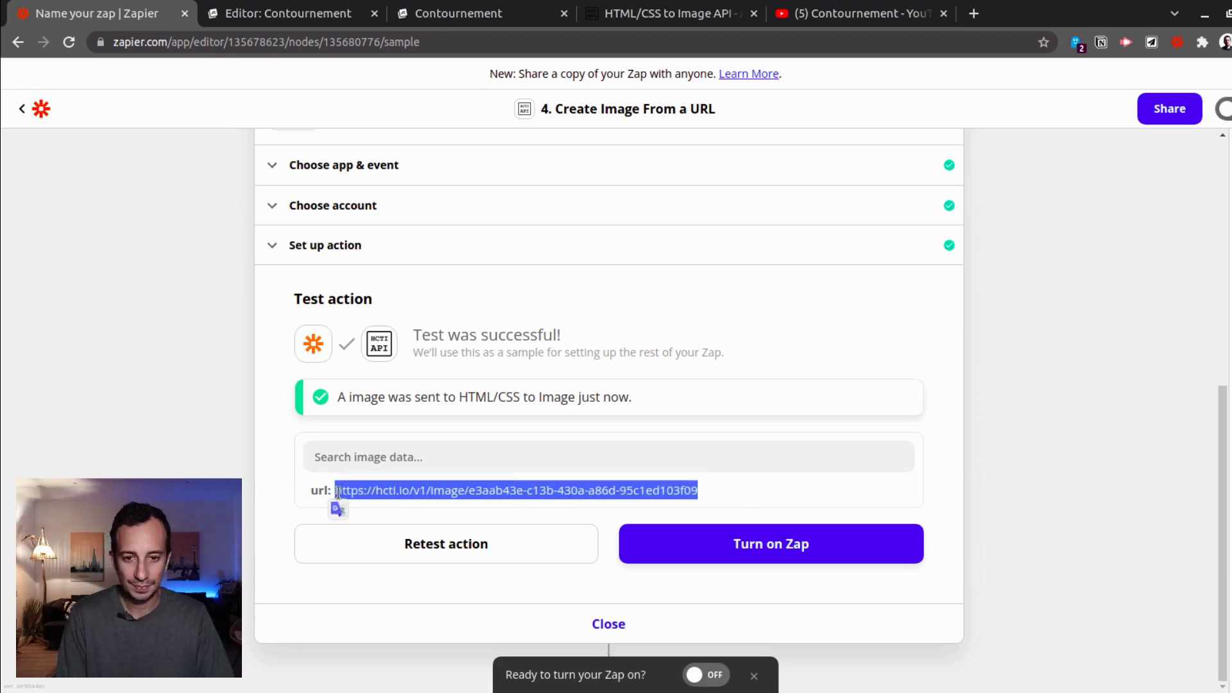
key("ctrl+c")
key("ctrl+t")
key("ctrl+v")
key("Return")
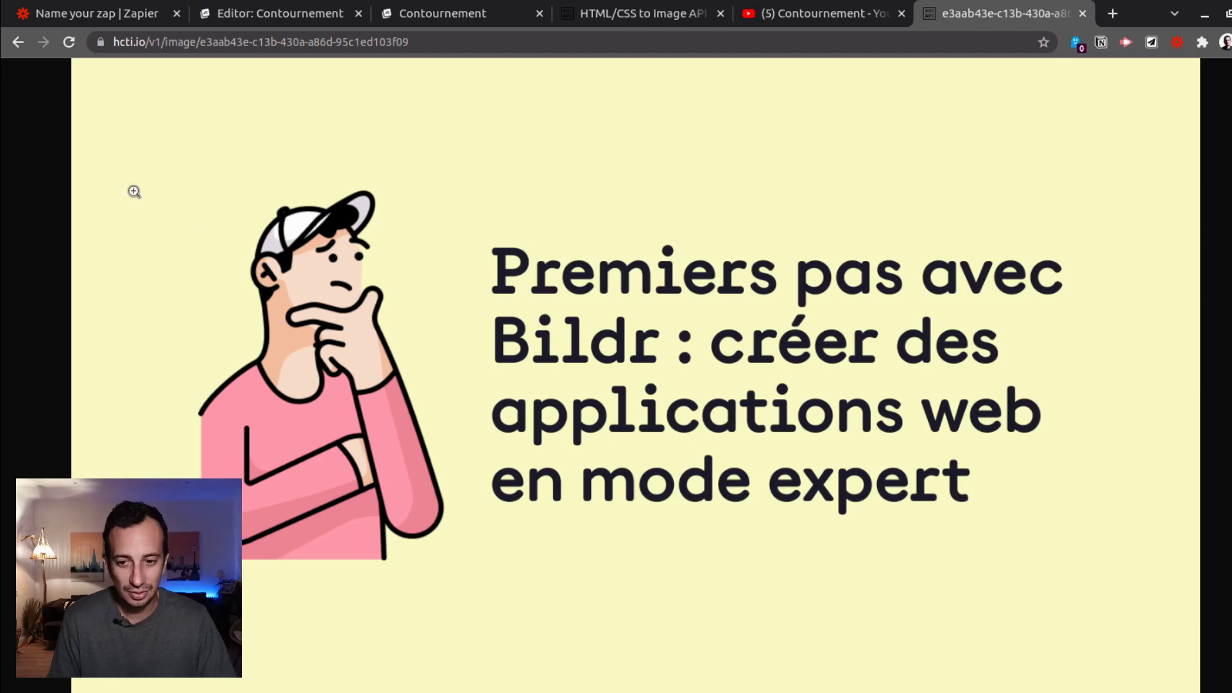
left_click(535, 326)
left_click(489, 328)
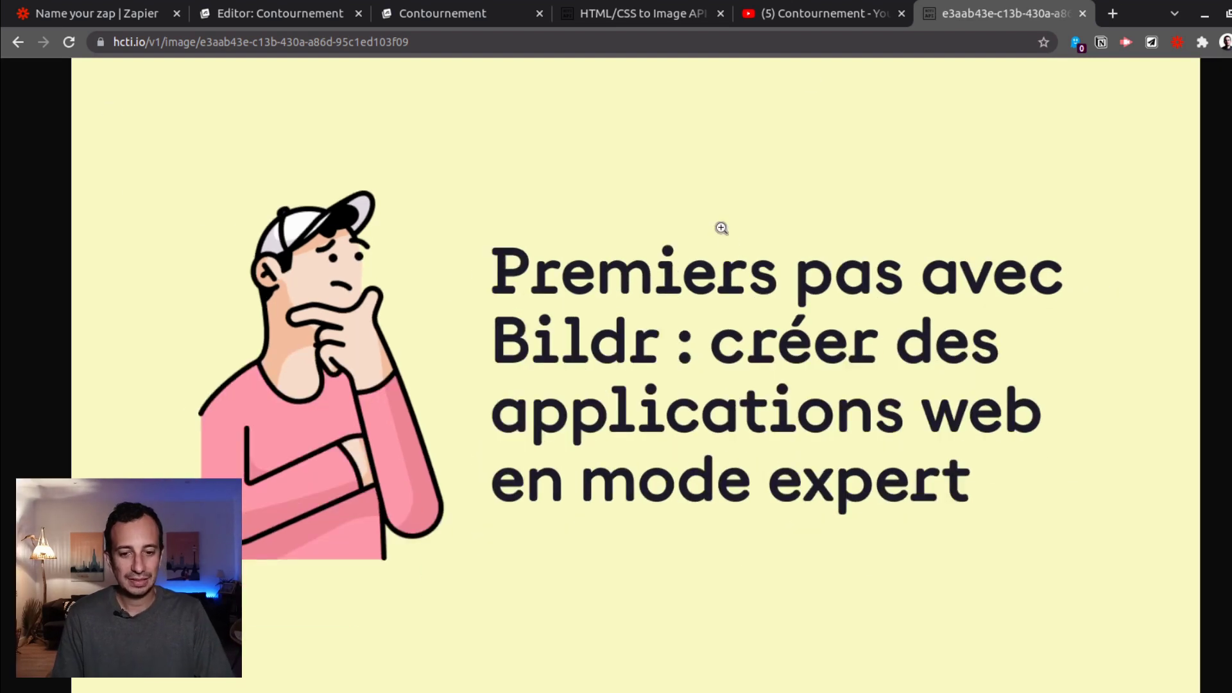
- Switch to the Bildr cover page on the Webflow site and close its developer tools to compare the page with the generated image
left_click(651, 25)
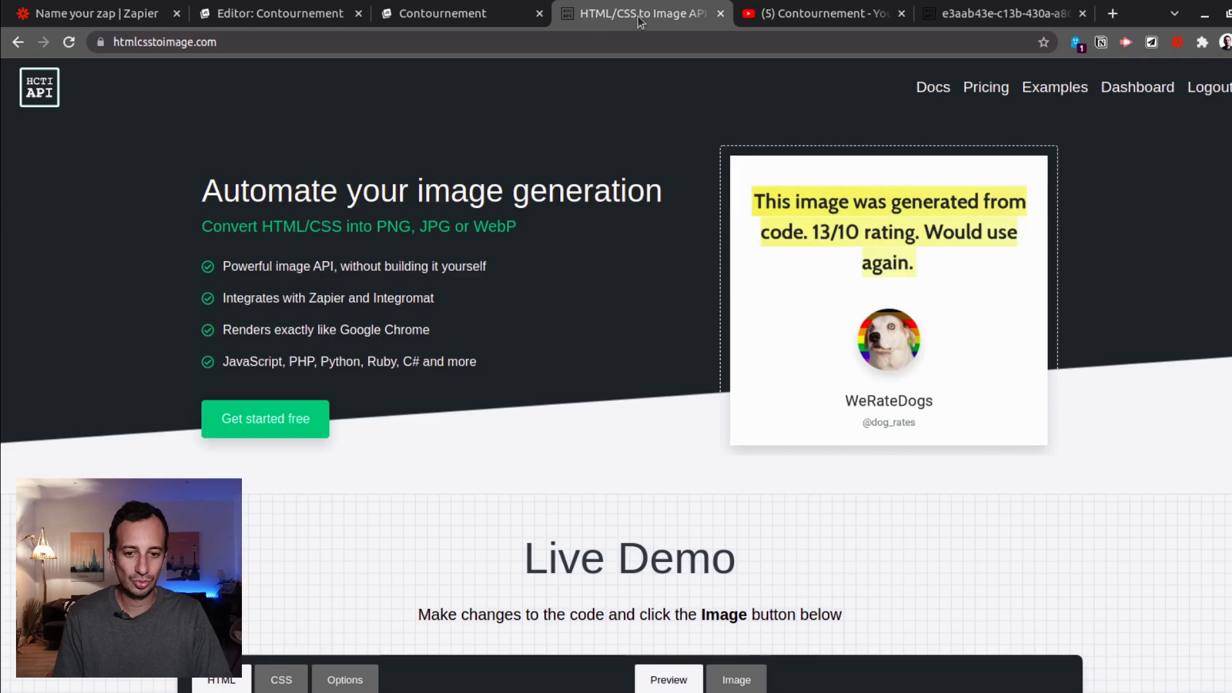
left_click(517, 23)
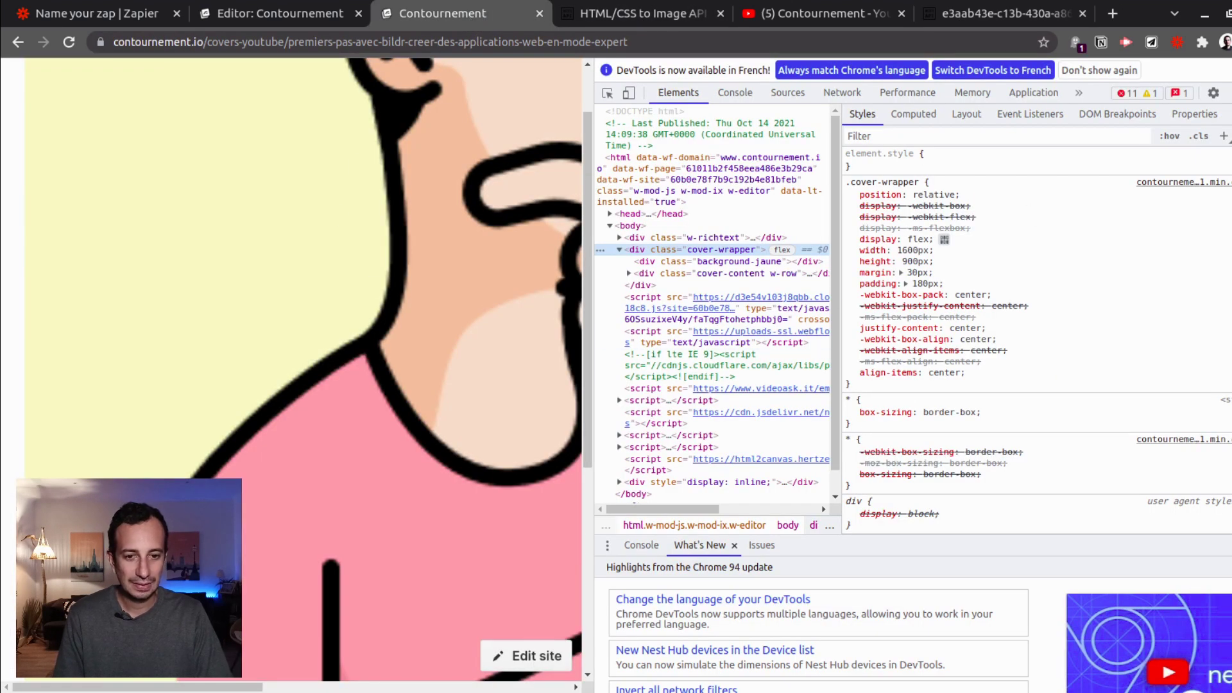
left_click(1231, 70)
left_click(1231, 68)
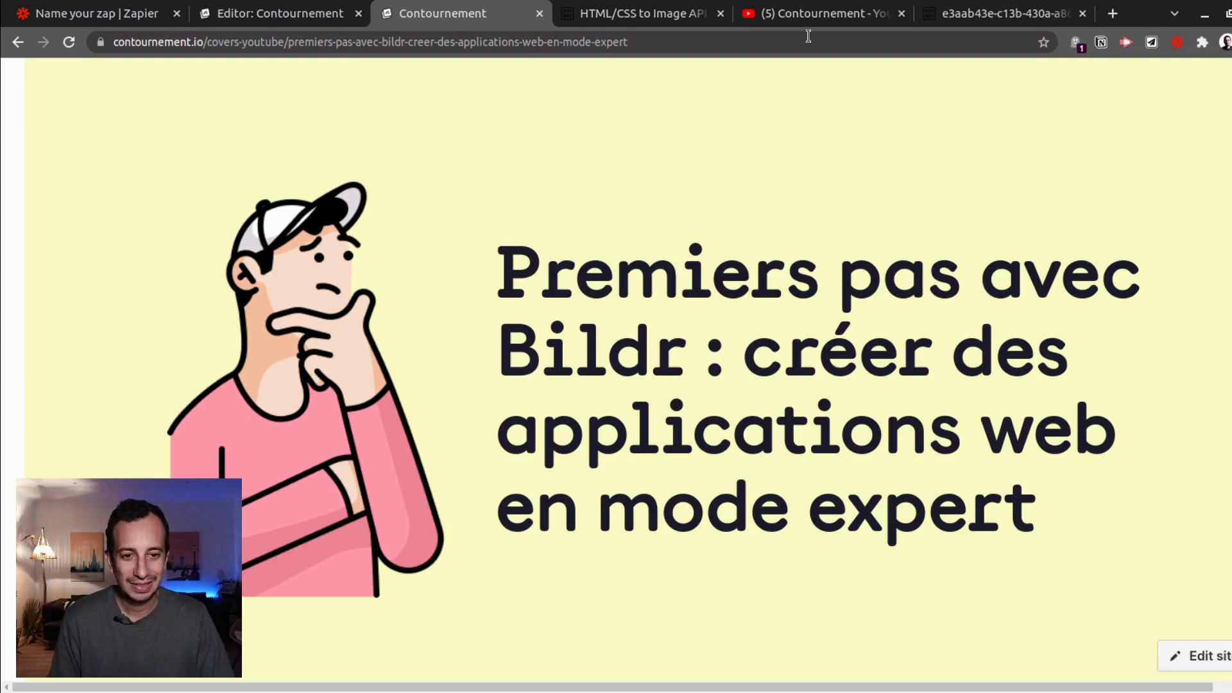
- Return to Zapier, close the finished image action and dismiss the reminder to turn the Zap on
left_click(131, 25)
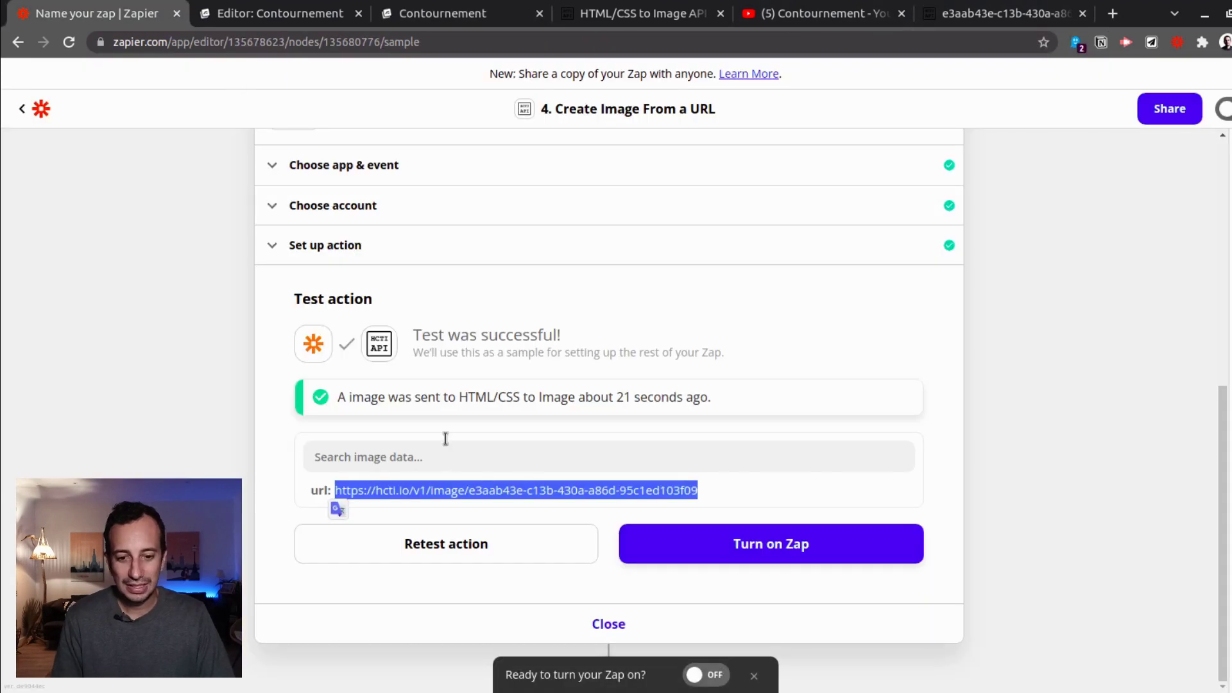
left_click(585, 635)
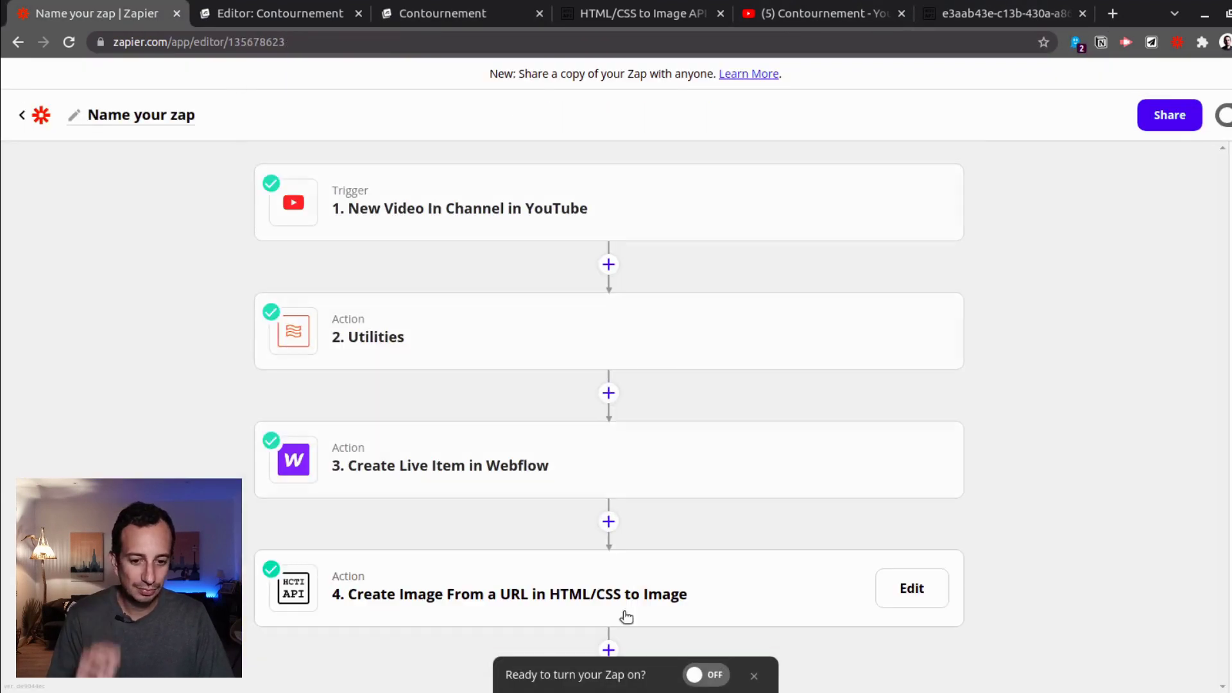
left_click(755, 678)
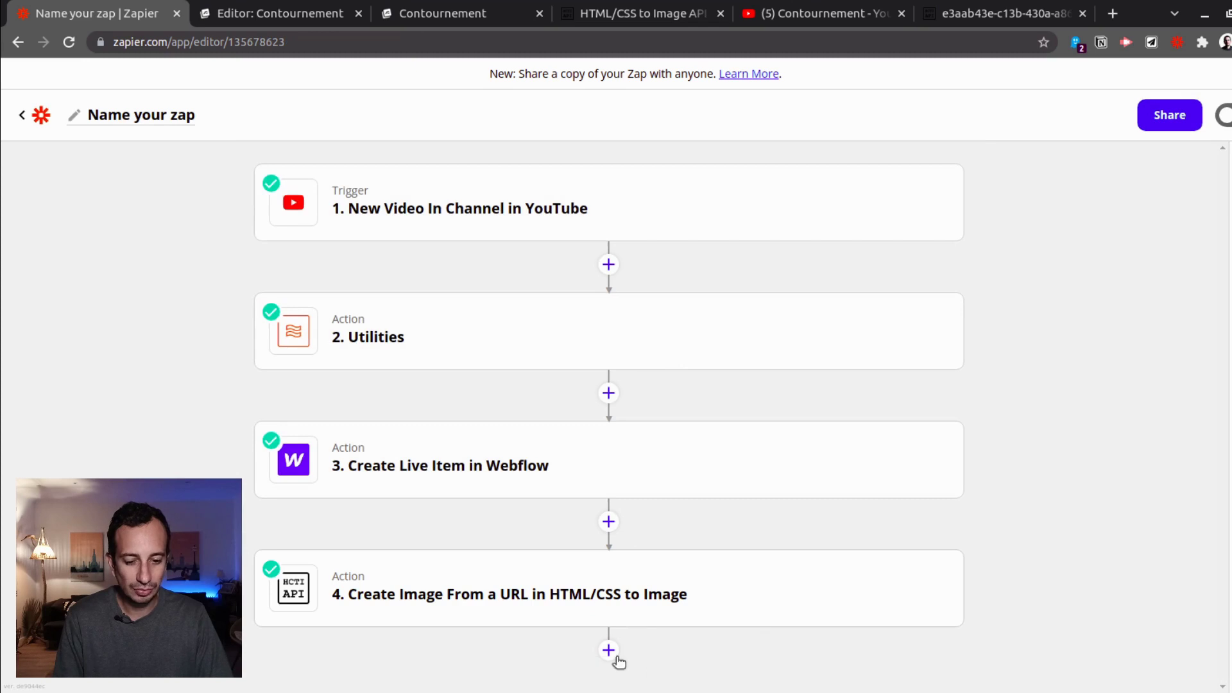
- Add a Slack action with the Send Direct Message event after the image step and continue to its setup
left_click(609, 650)
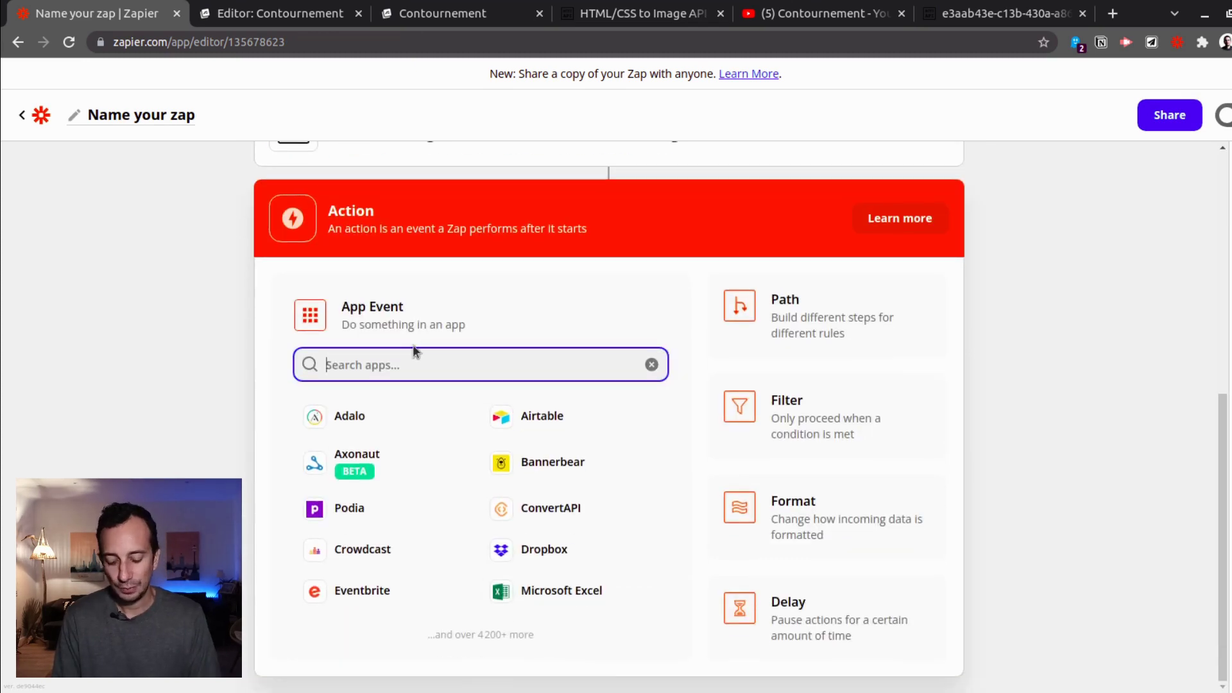
type("slack")
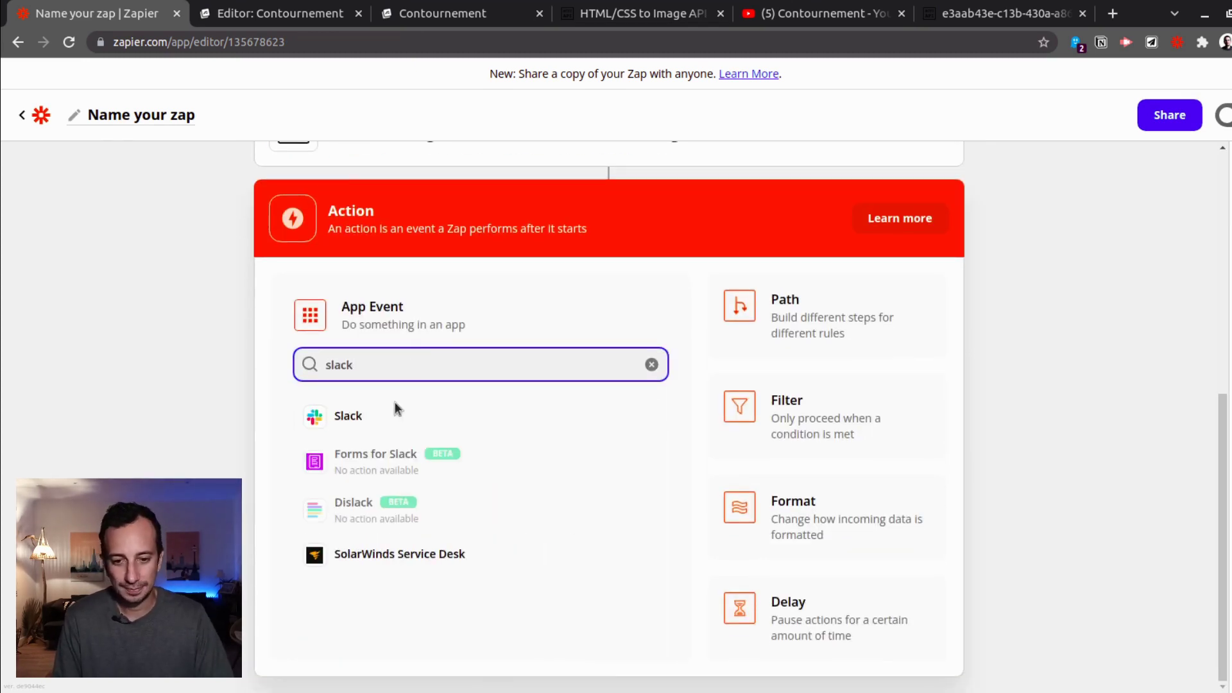
left_click(394, 411)
left_click(509, 568)
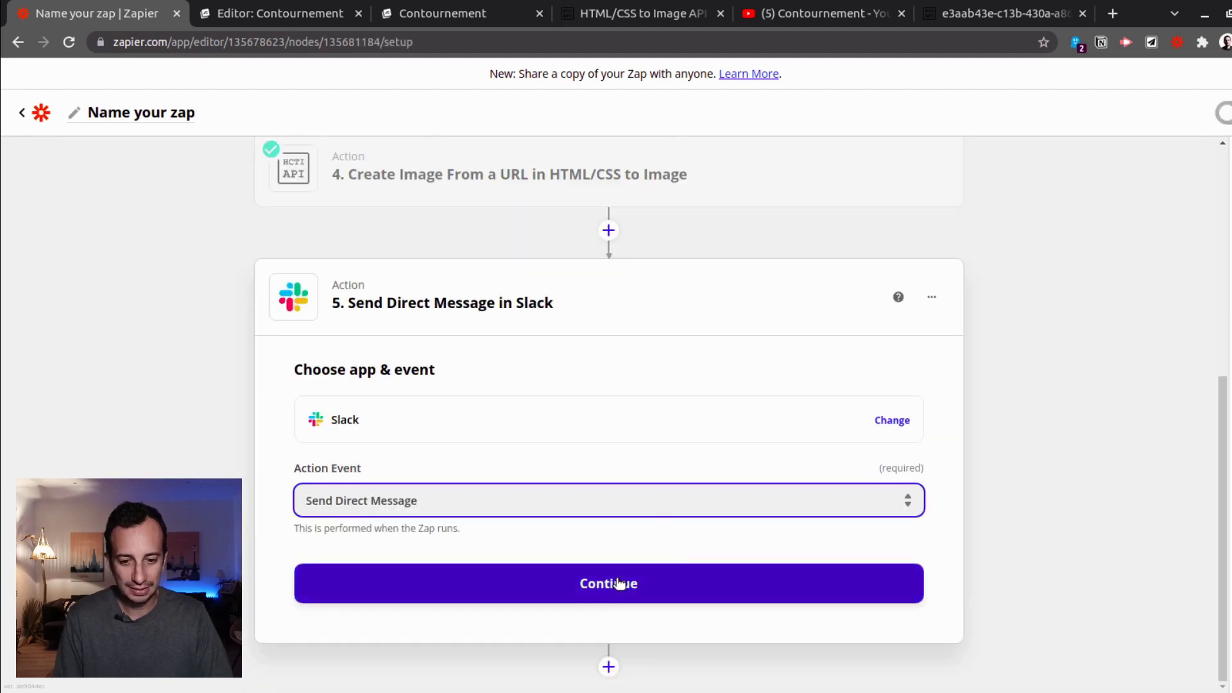
left_click(618, 583)
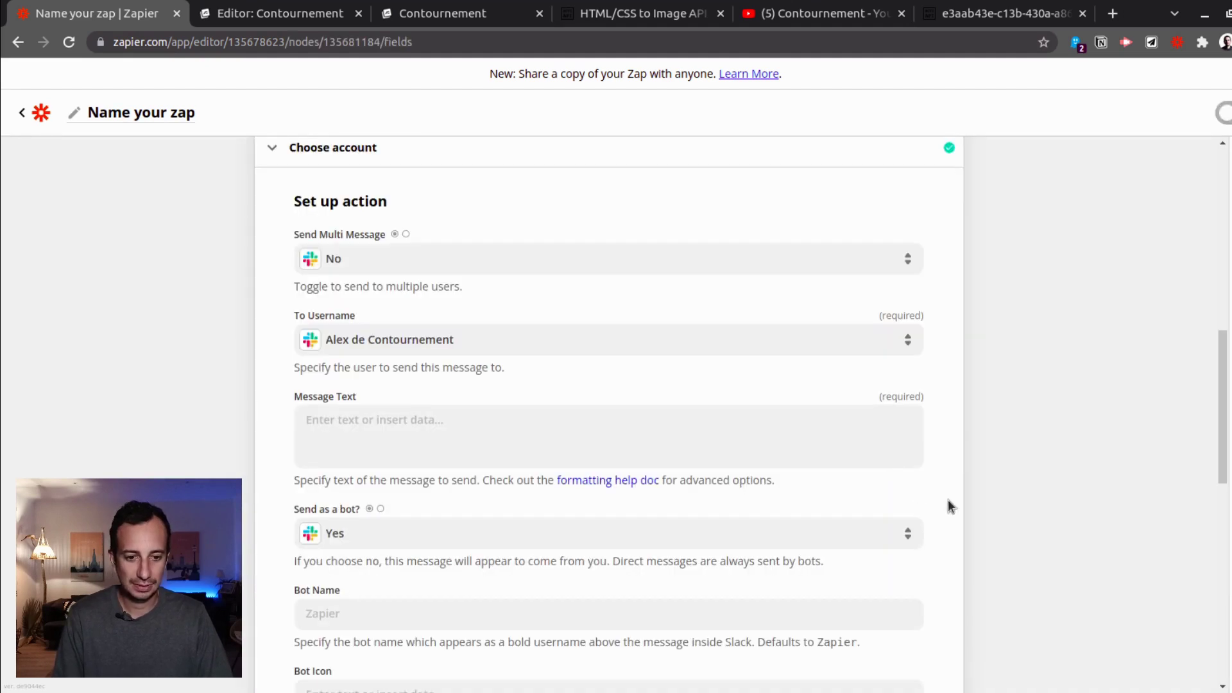
- Set the Slack Message Text to "Ton image de couverture est prête :" followed by the URL from step 4
left_click(640, 451)
type("Ton image de couverture")
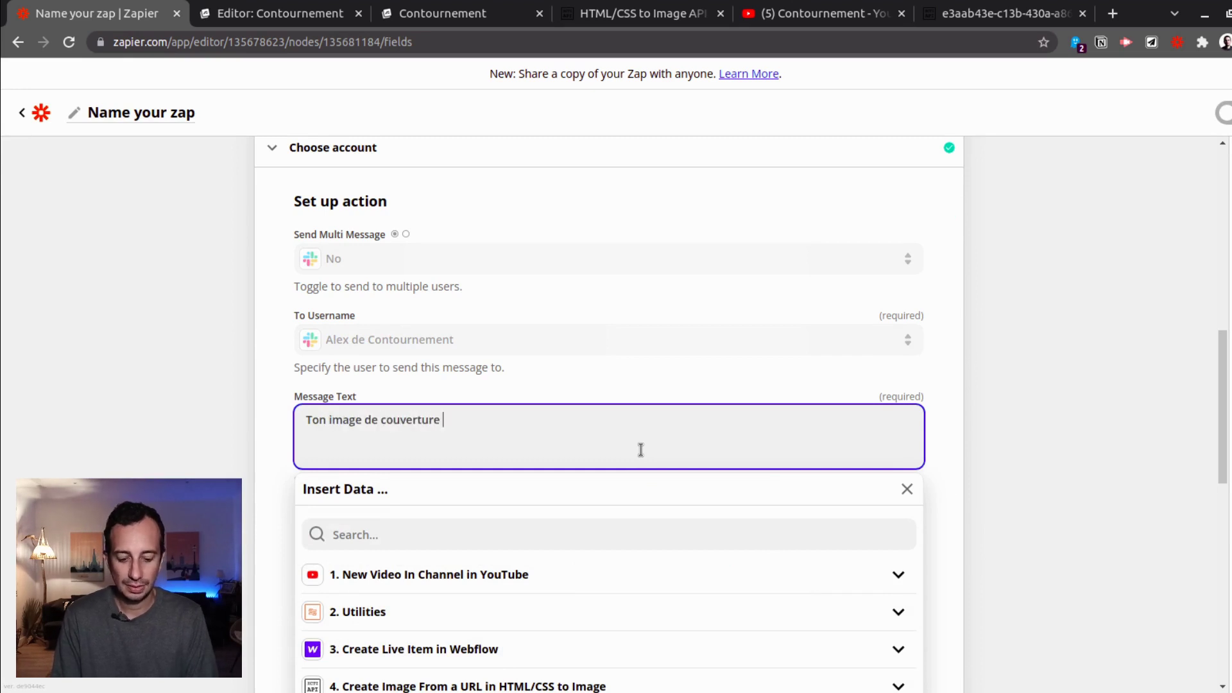
type(" est prête :")
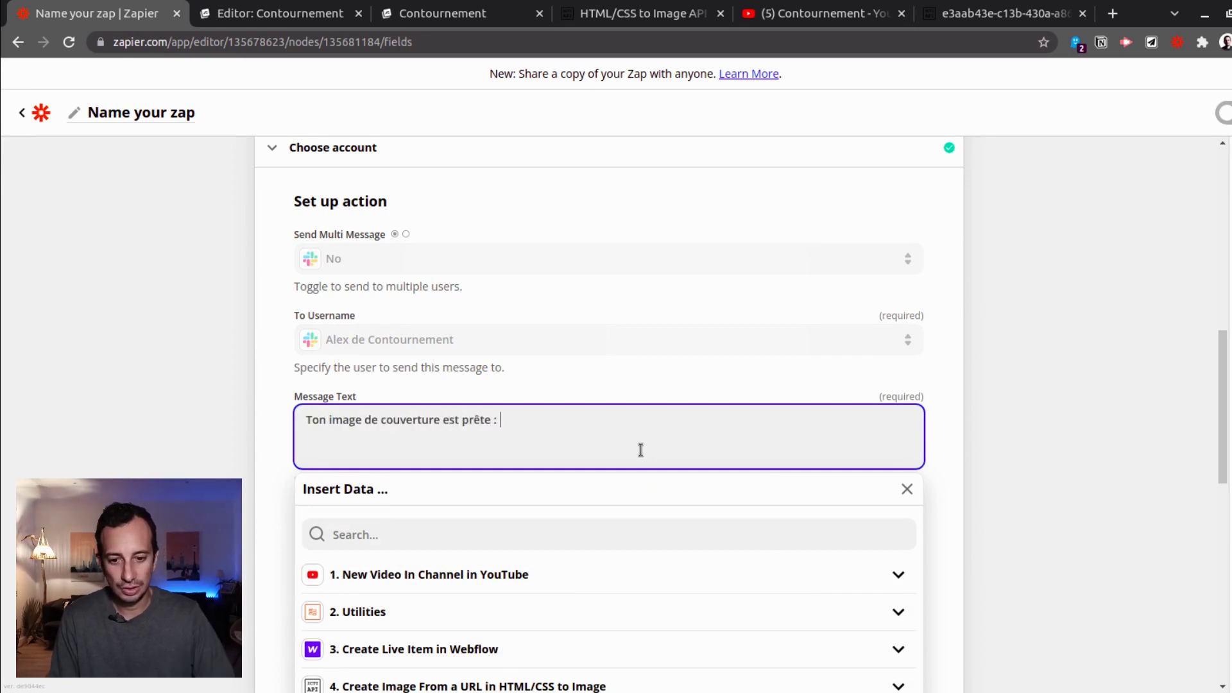
scroll(679, 500, "down", 3)
left_click(603, 461)
left_click(534, 494)
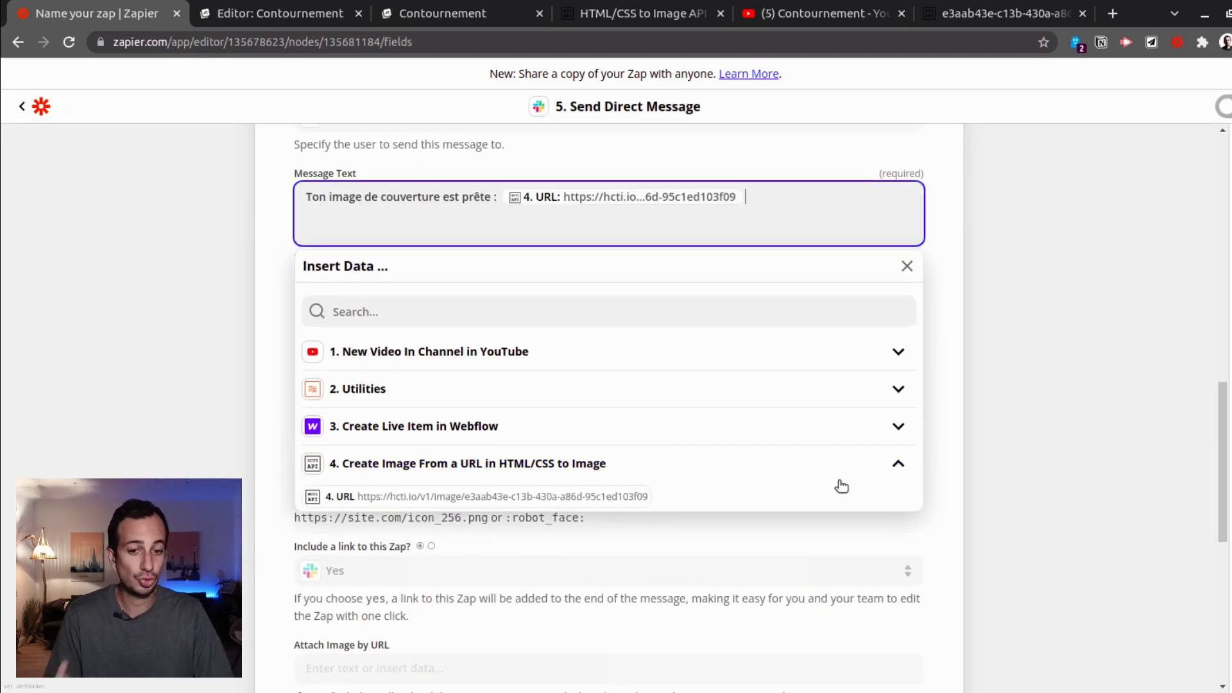
left_click(950, 308)
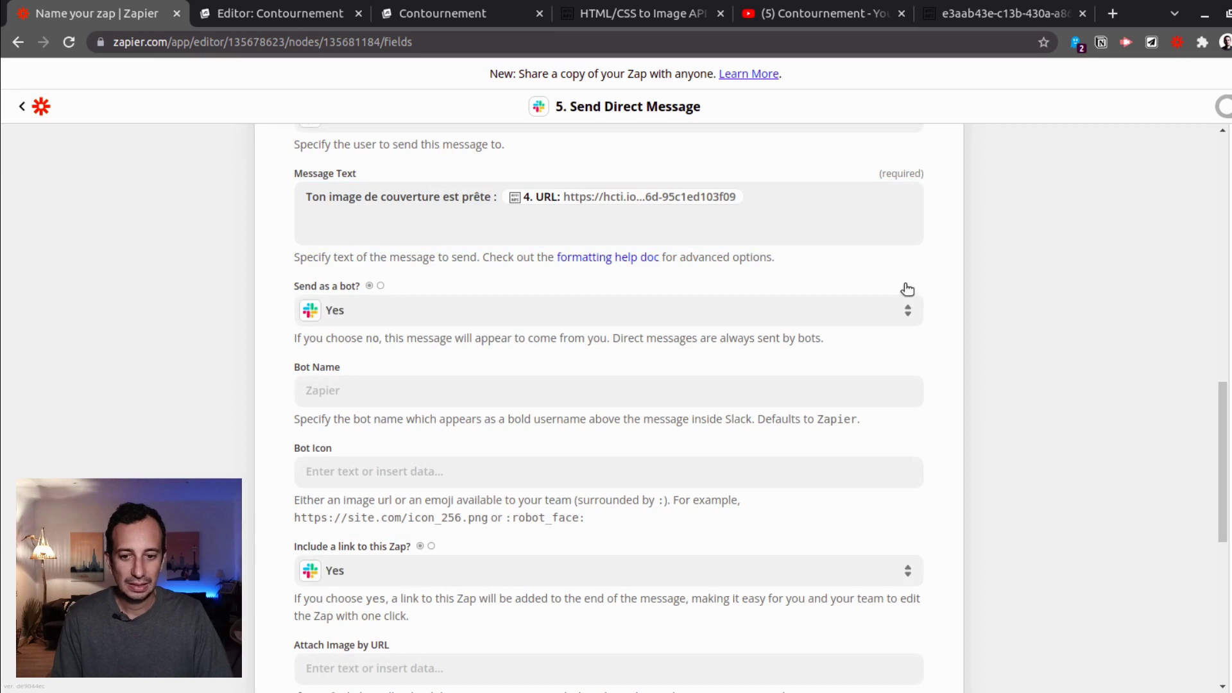
- Finish the Slack action's setup with the remaining options at their defaults, send the test message and close the action
scroll(828, 430, "down", 3)
scroll(889, 457, "down", 5)
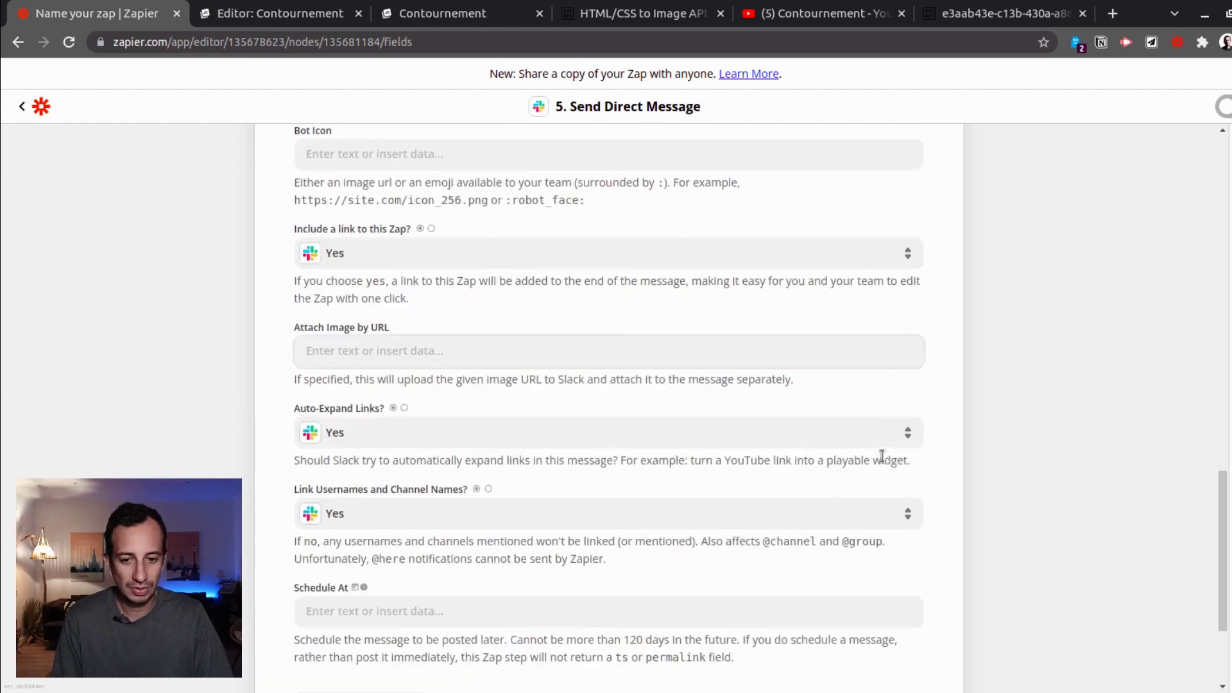
left_click(623, 583)
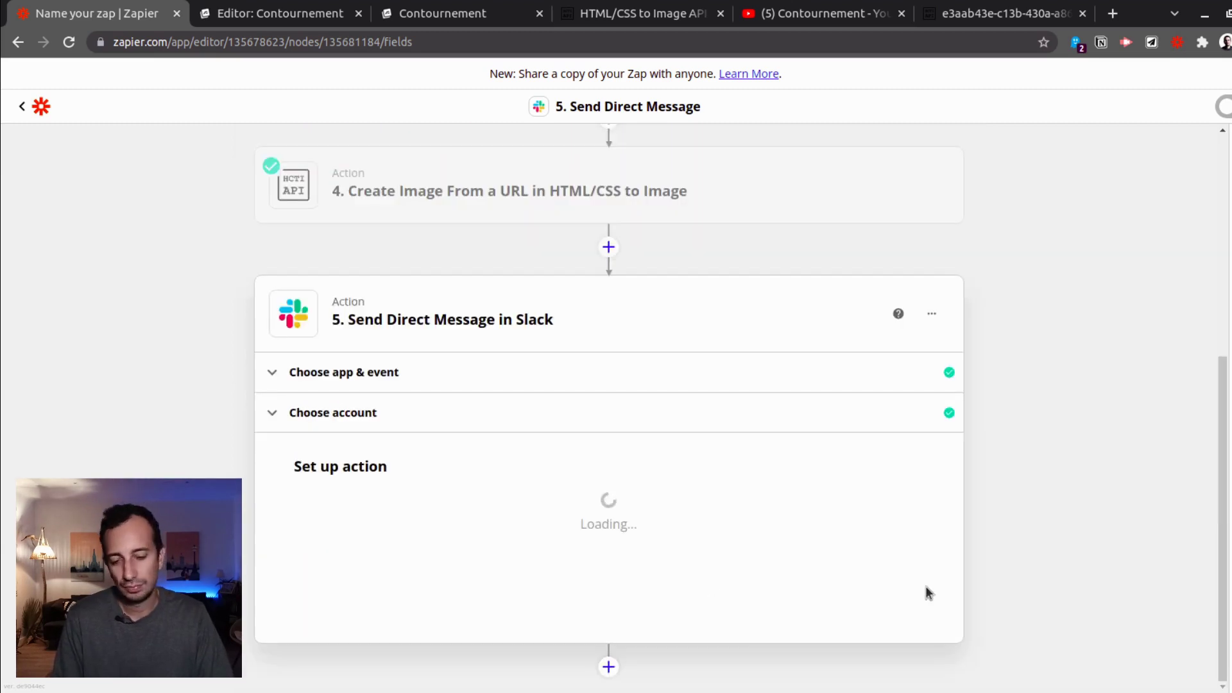
left_click(842, 583)
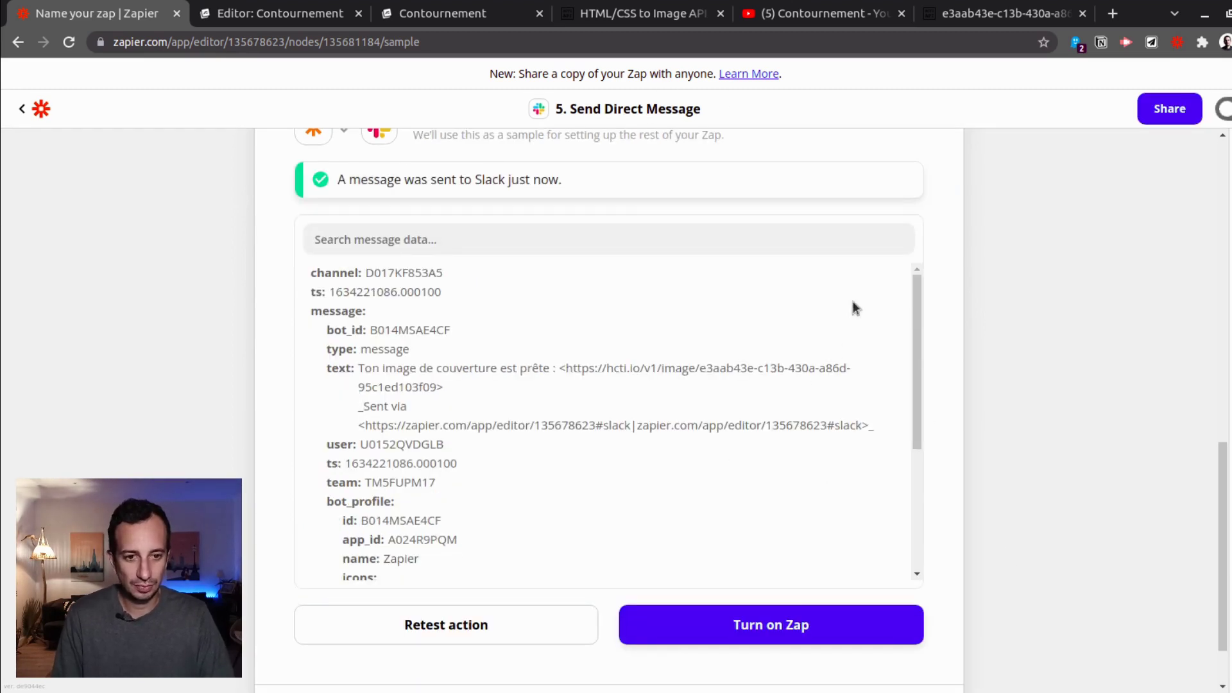
scroll(1056, 616, "down", 2)
left_click(611, 625)
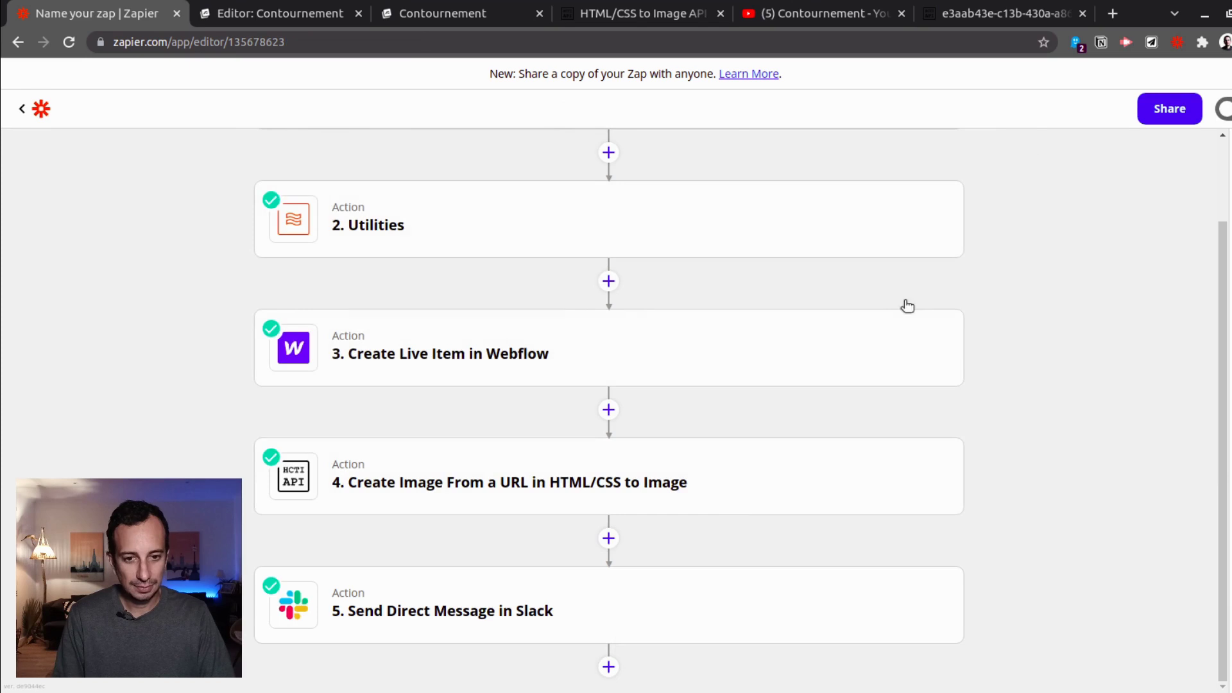
- Name the Zap "Generation de couverture" and turn it on
scroll(407, 187, "up", 3)
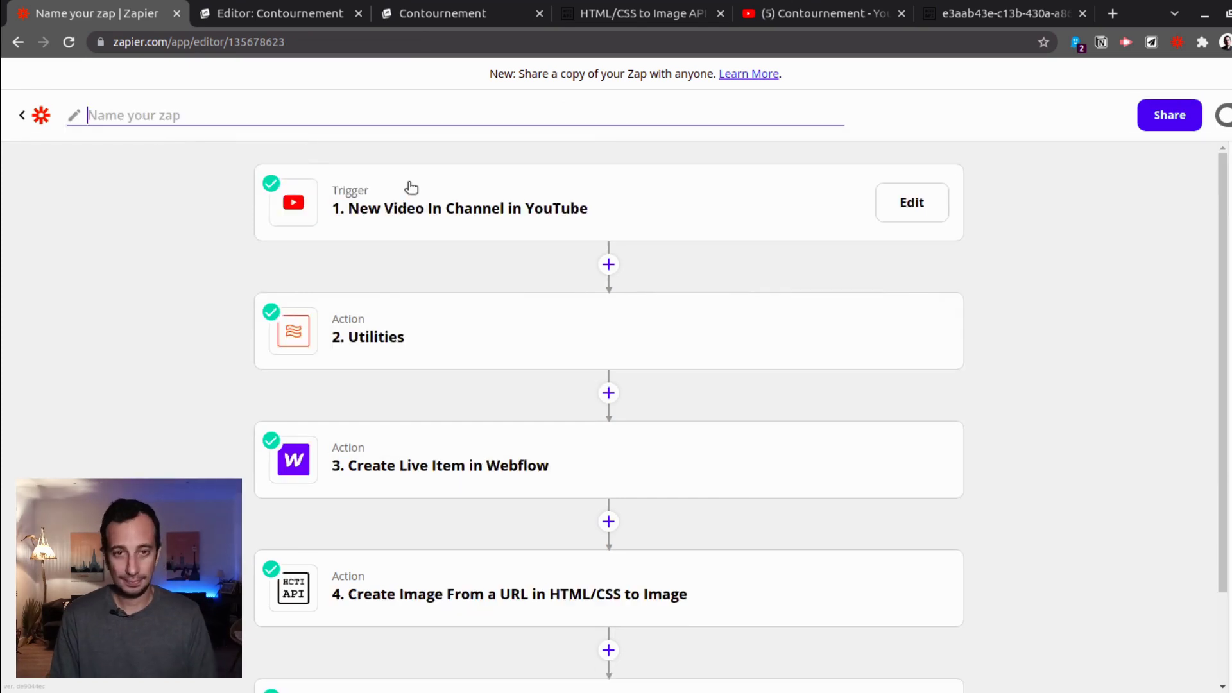
type("Generation de couverture")
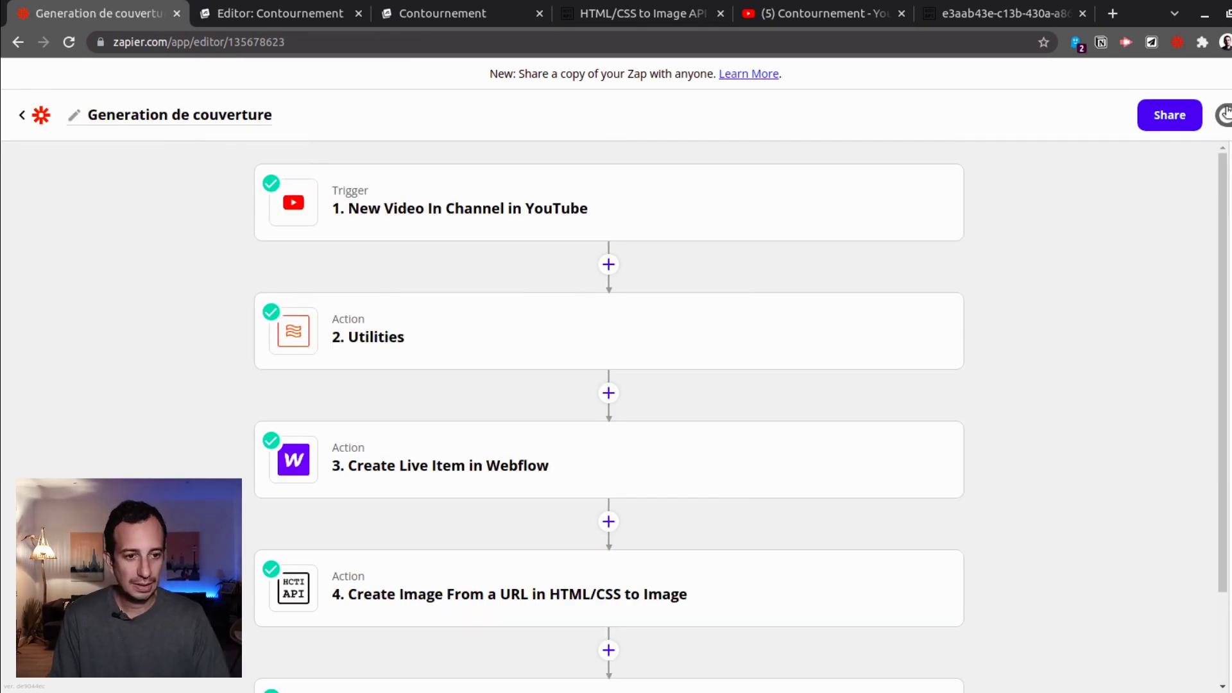
key("Return")
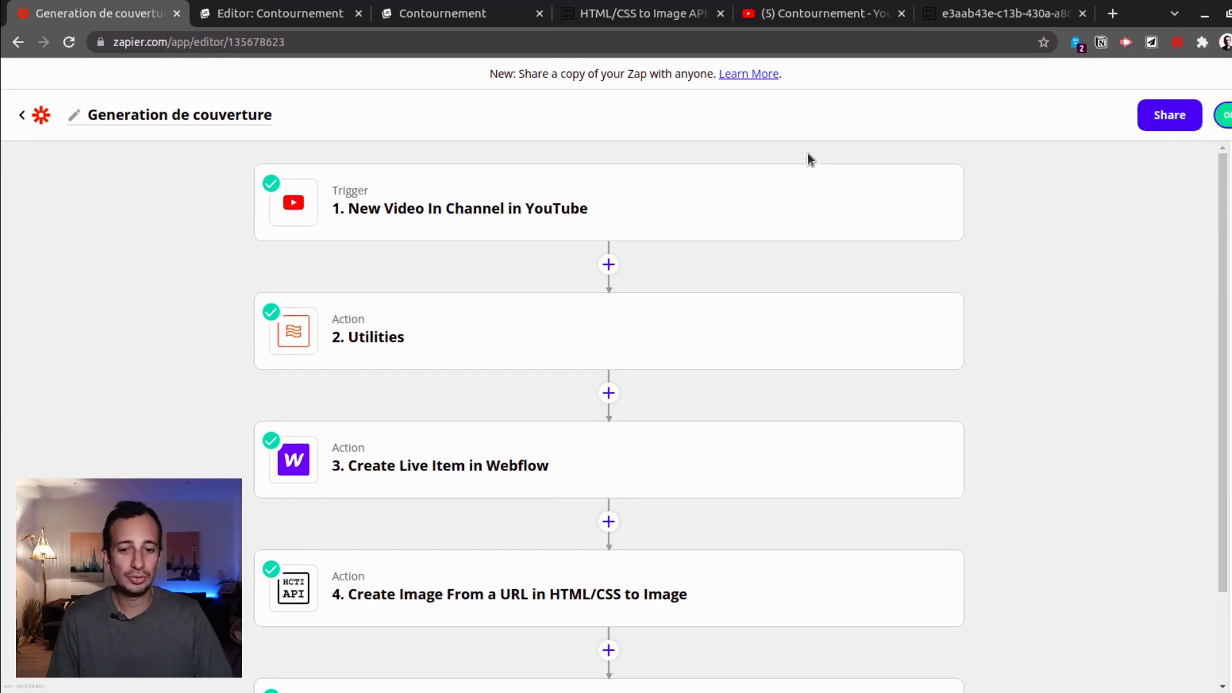
mouse_move(454, 217)
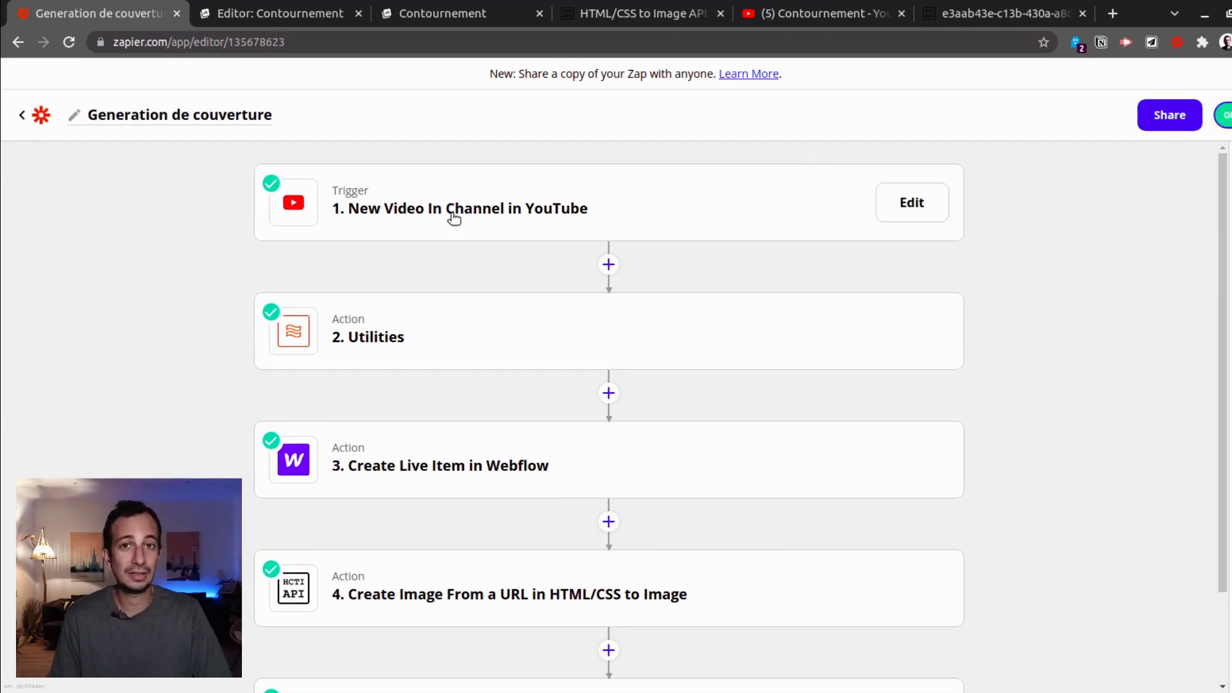
scroll(1085, 429, "down", 2)
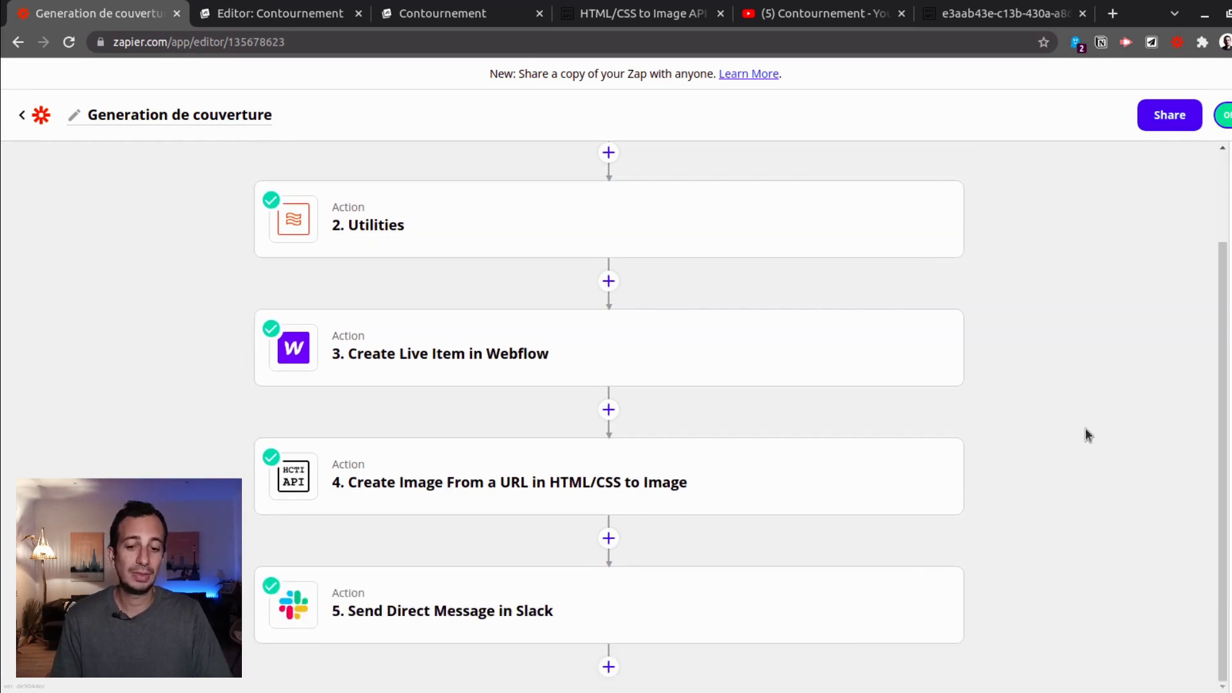